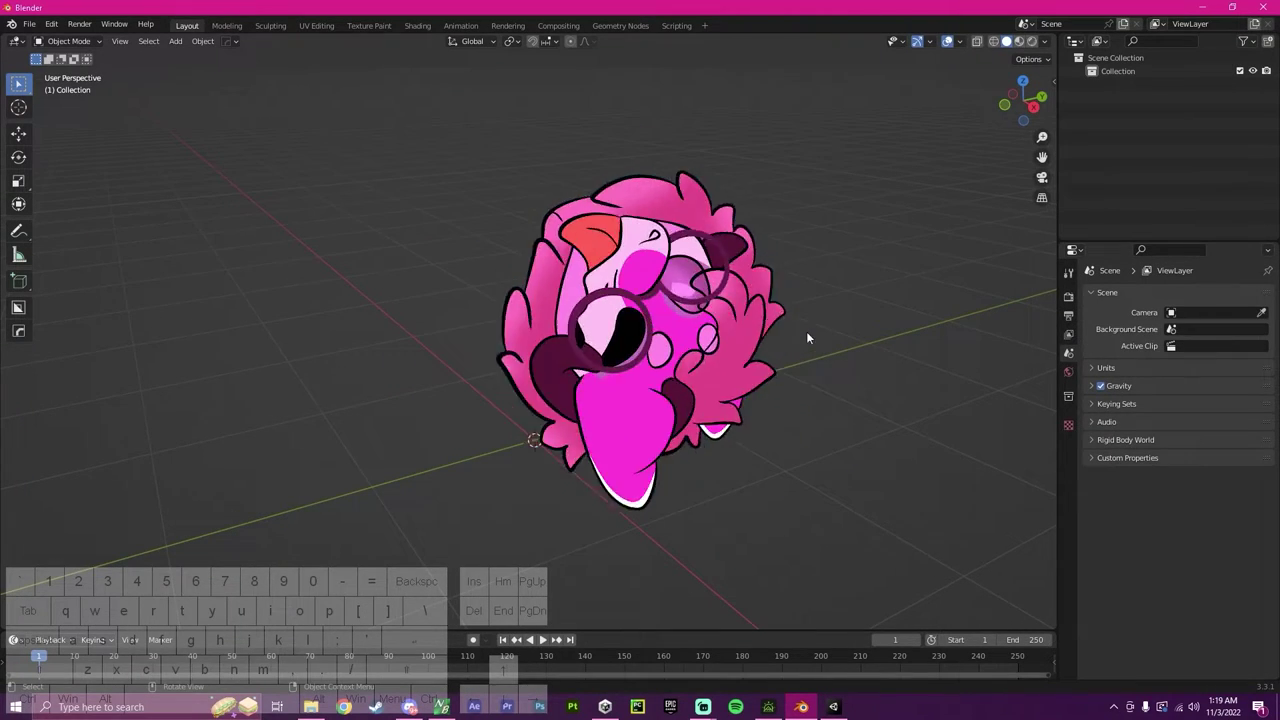
Switch to Unity and examine the Nardoragon avatar's body and existing tail from several angles.
scroll(562, 366, down, 1)
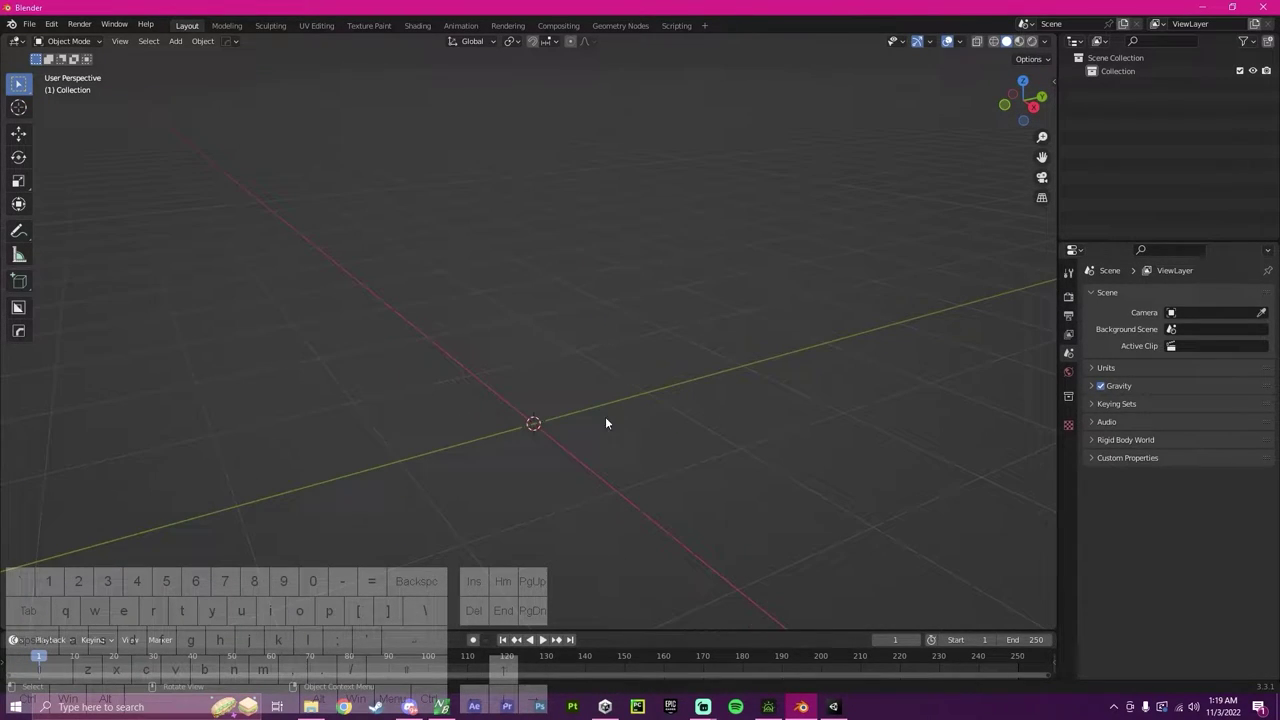
click(843, 709)
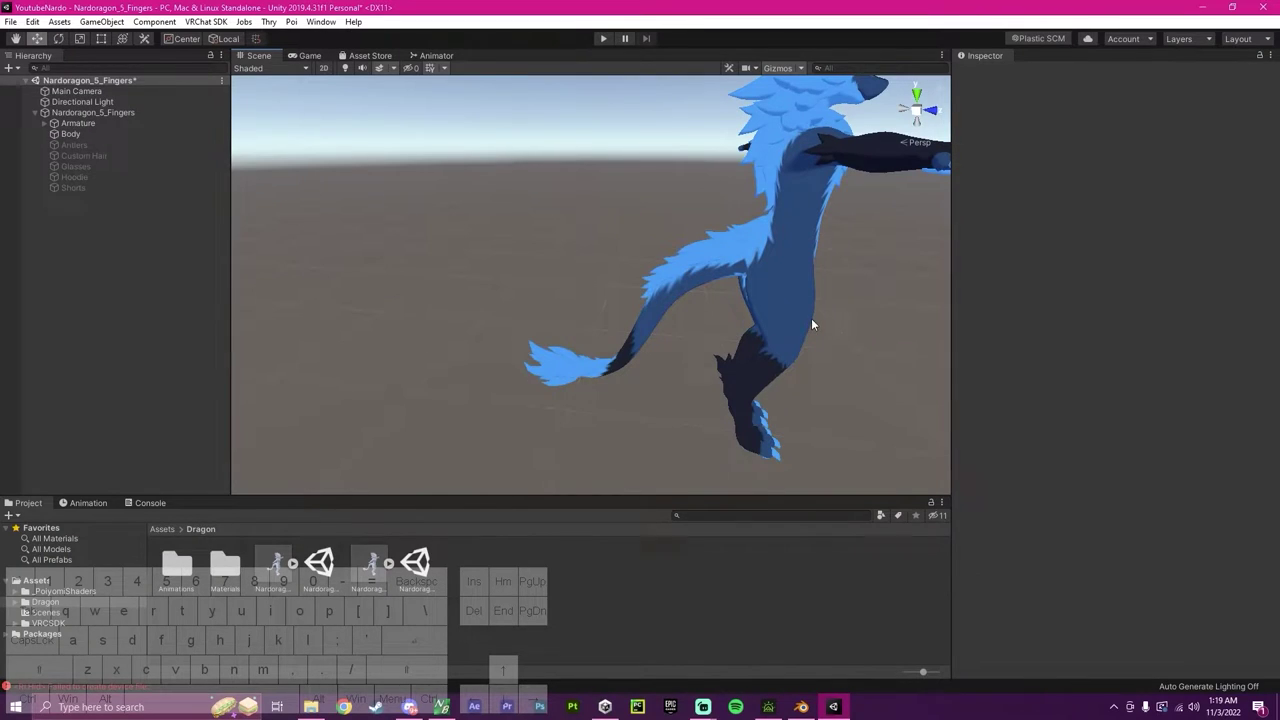
right_drag(811, 320, 726, 291)
key(s)
key(d)
scroll(726, 291, up, 4)
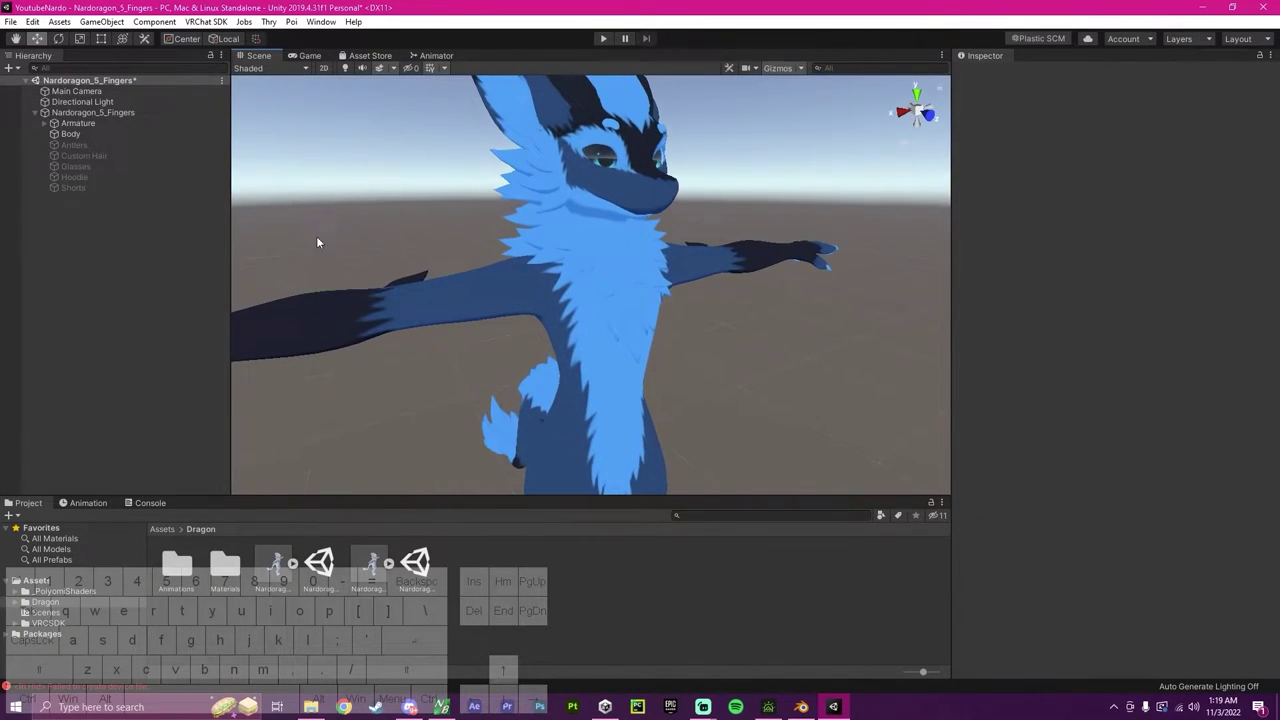
scroll(729, 391, down, 3)
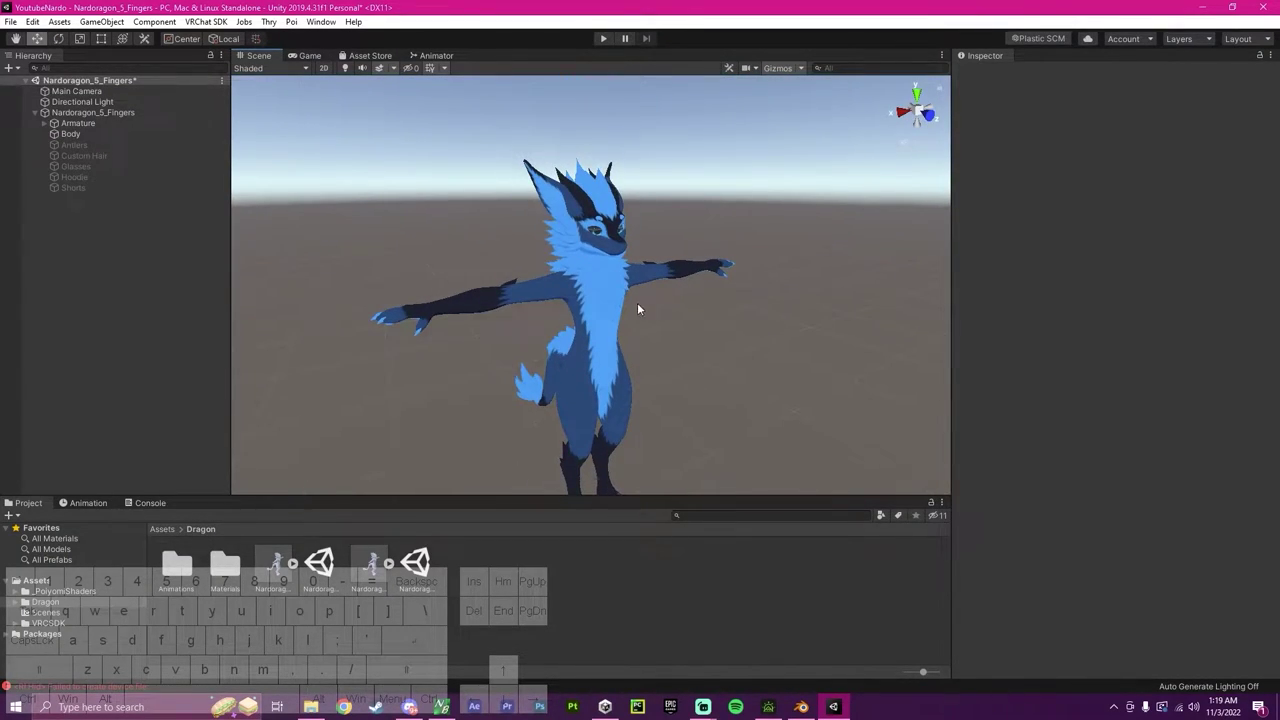
alt+drag(638, 309, 301, 330)
key(s)
key(d)
right_drag(750, 315, 670, 220)
key(a)
key(w)
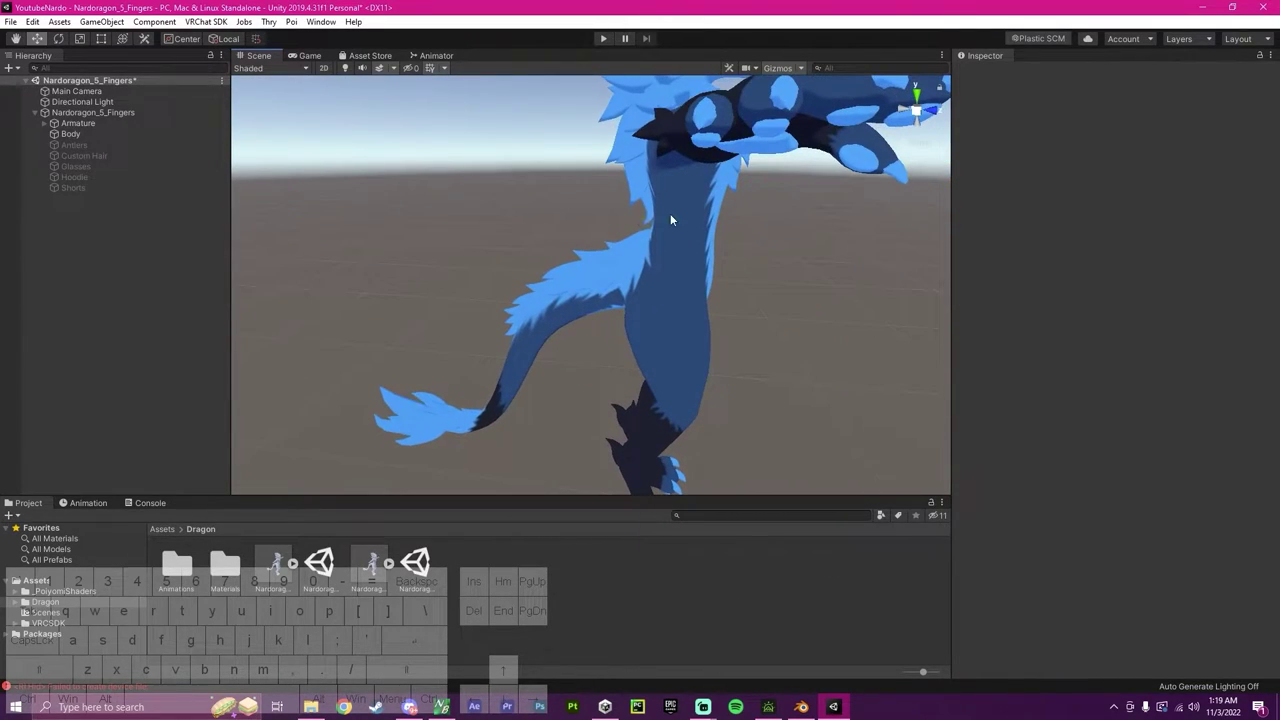
key(s)
key(d)
right_drag(265, 362, 772, 246)
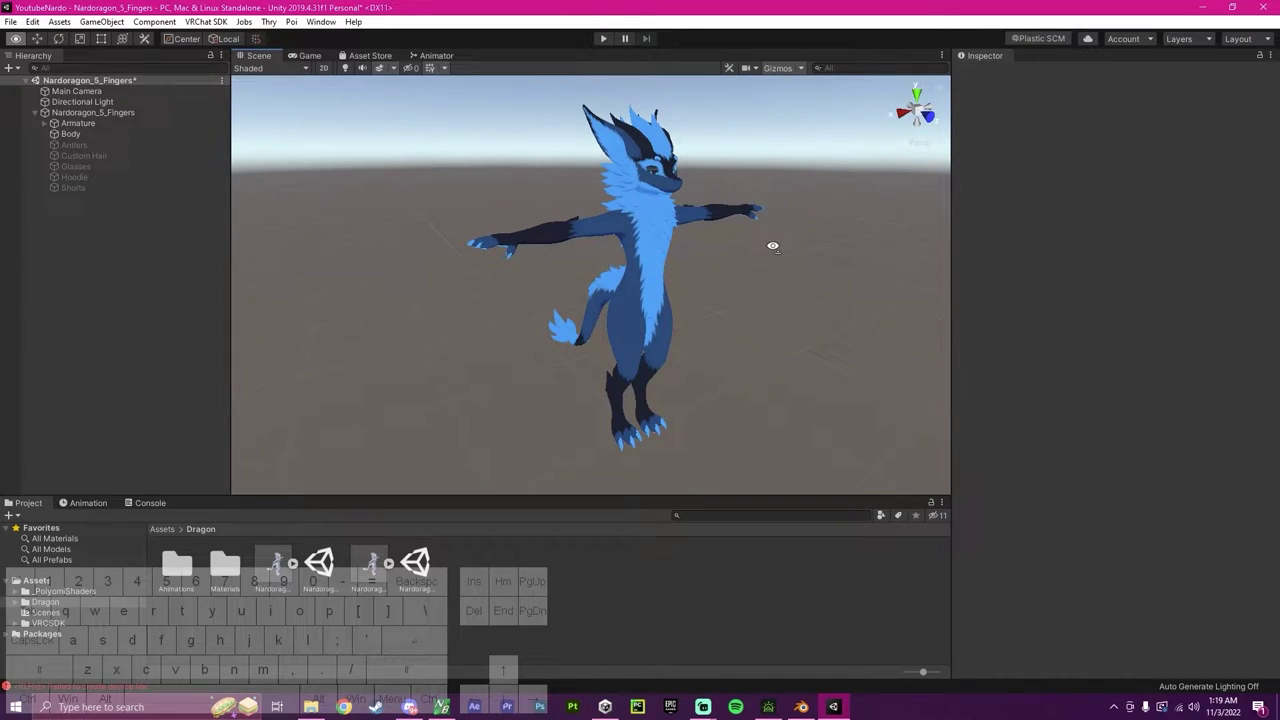
Look up the Nardoragon_5_Fingers model file in the Dragon assets folder of the Unity project.
click(801, 708)
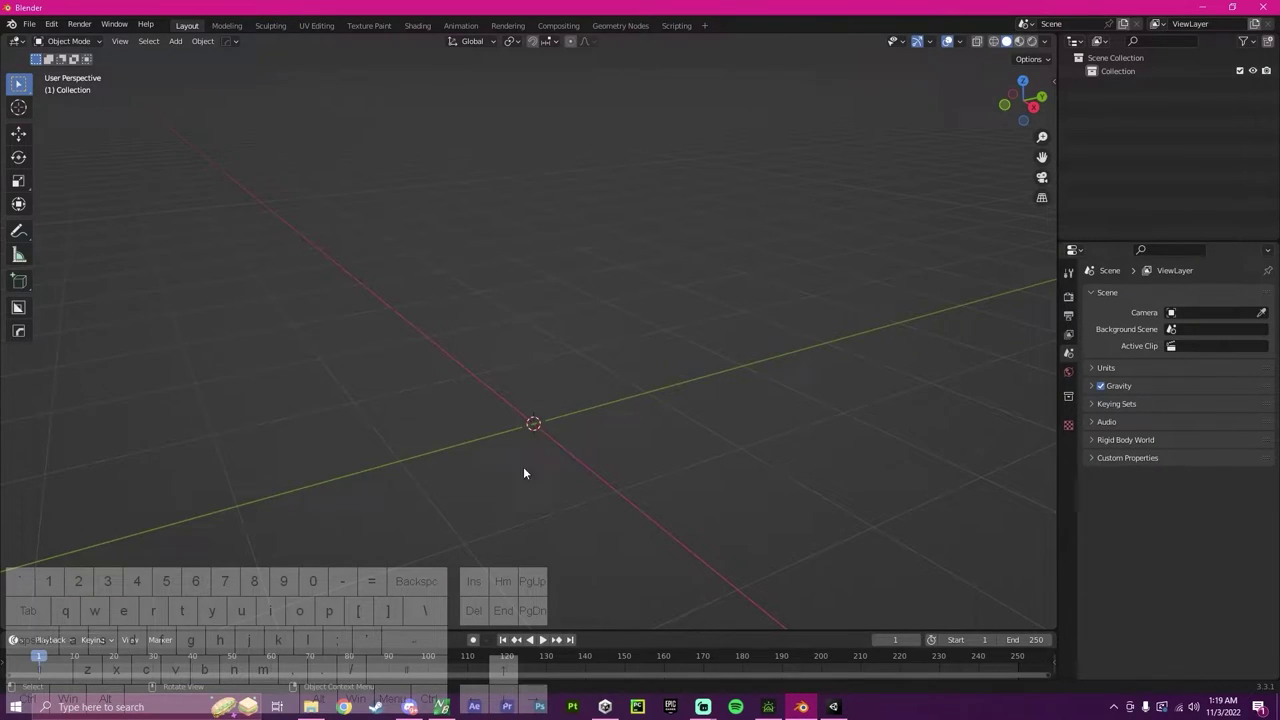
click(833, 707)
click(364, 570)
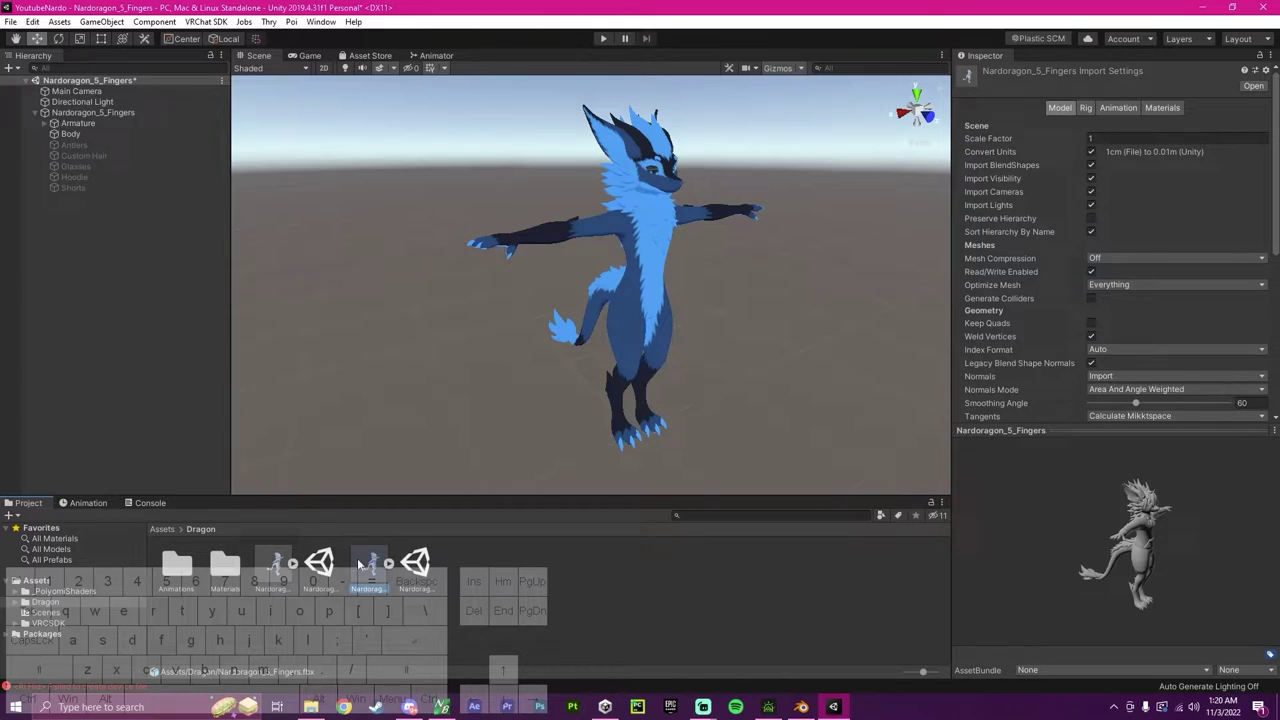
Switch to Blender and import Nardoragon_5_Fingers.fbx from the Fluff Blender folder as FBX with the default options.
click(790, 711)
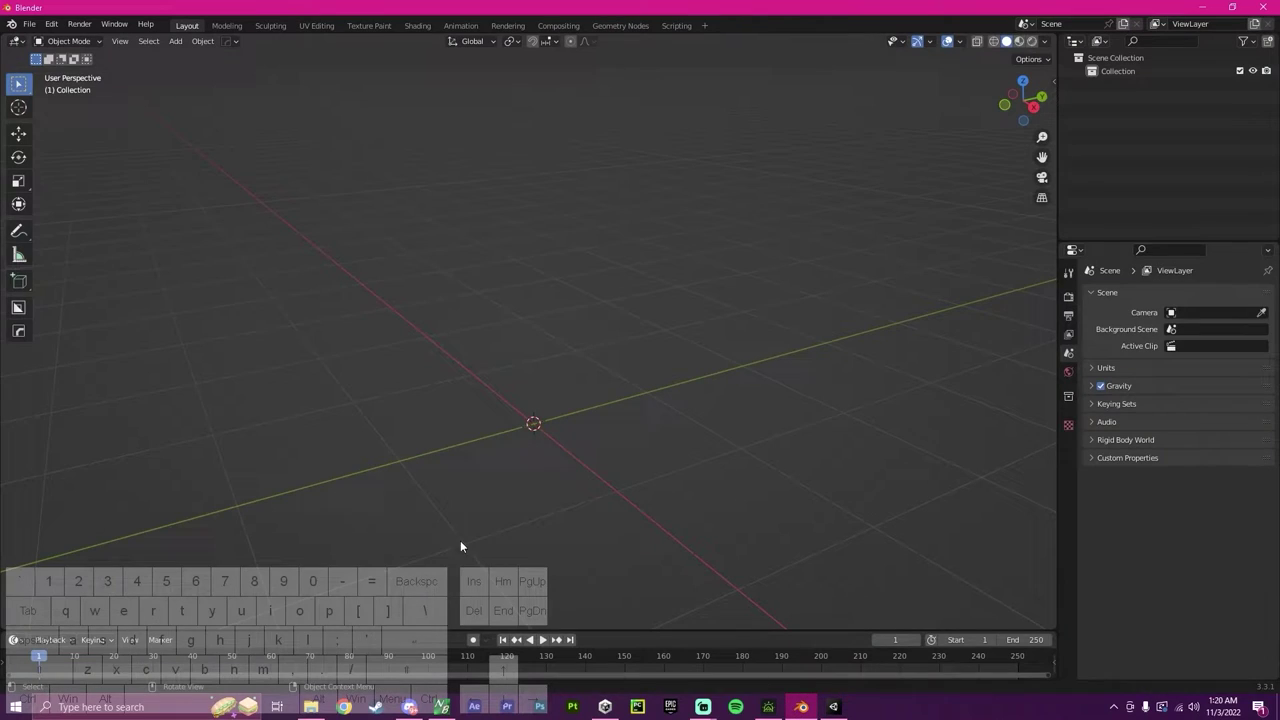
click(31, 29)
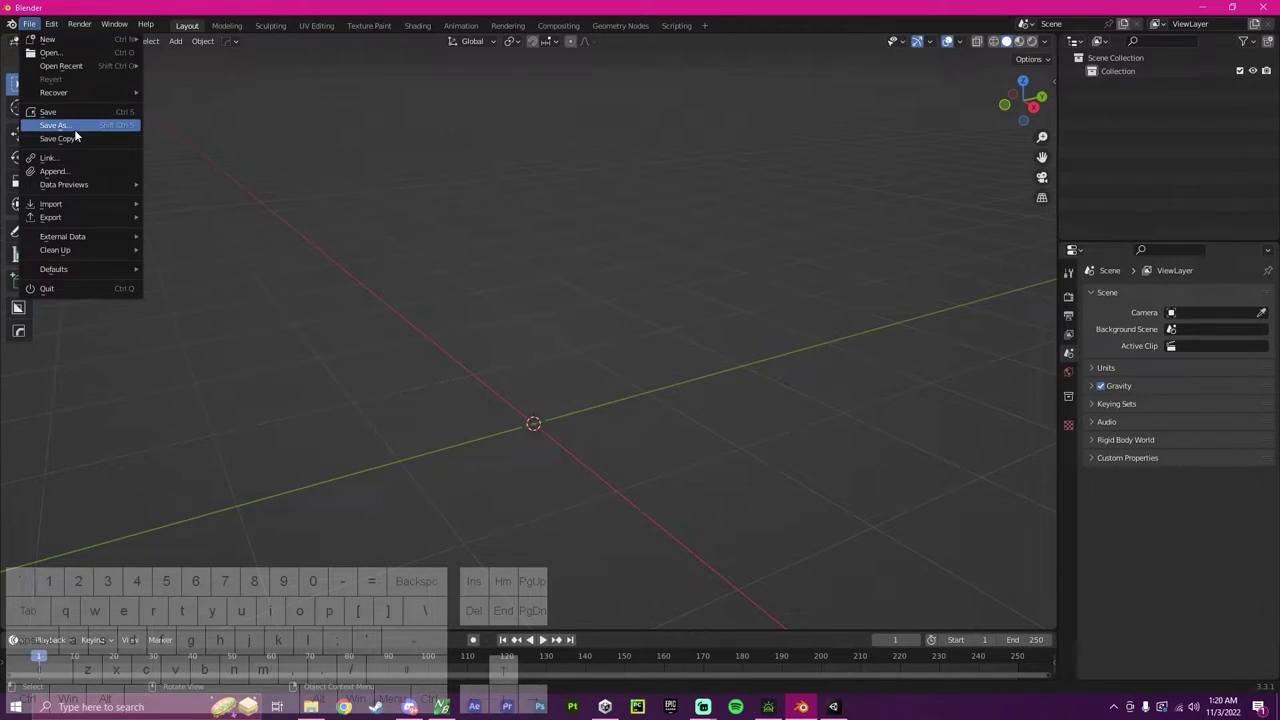
mouse_move(66, 208)
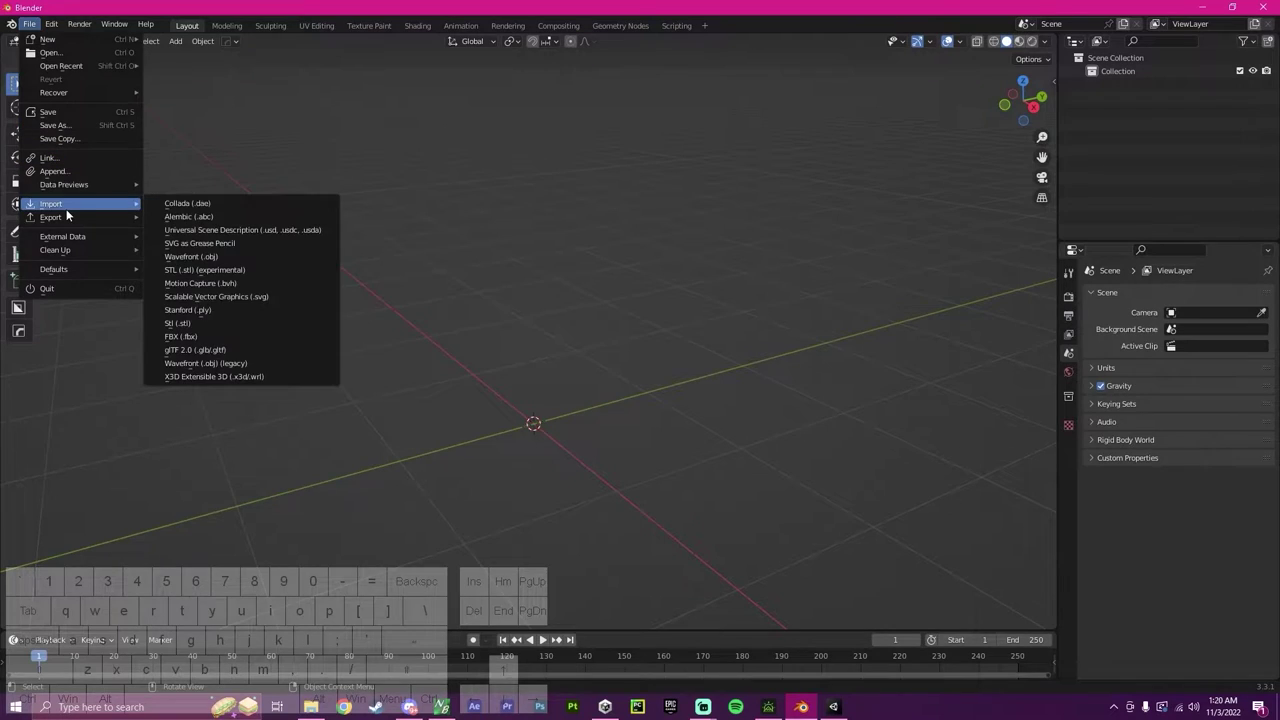
click(181, 336)
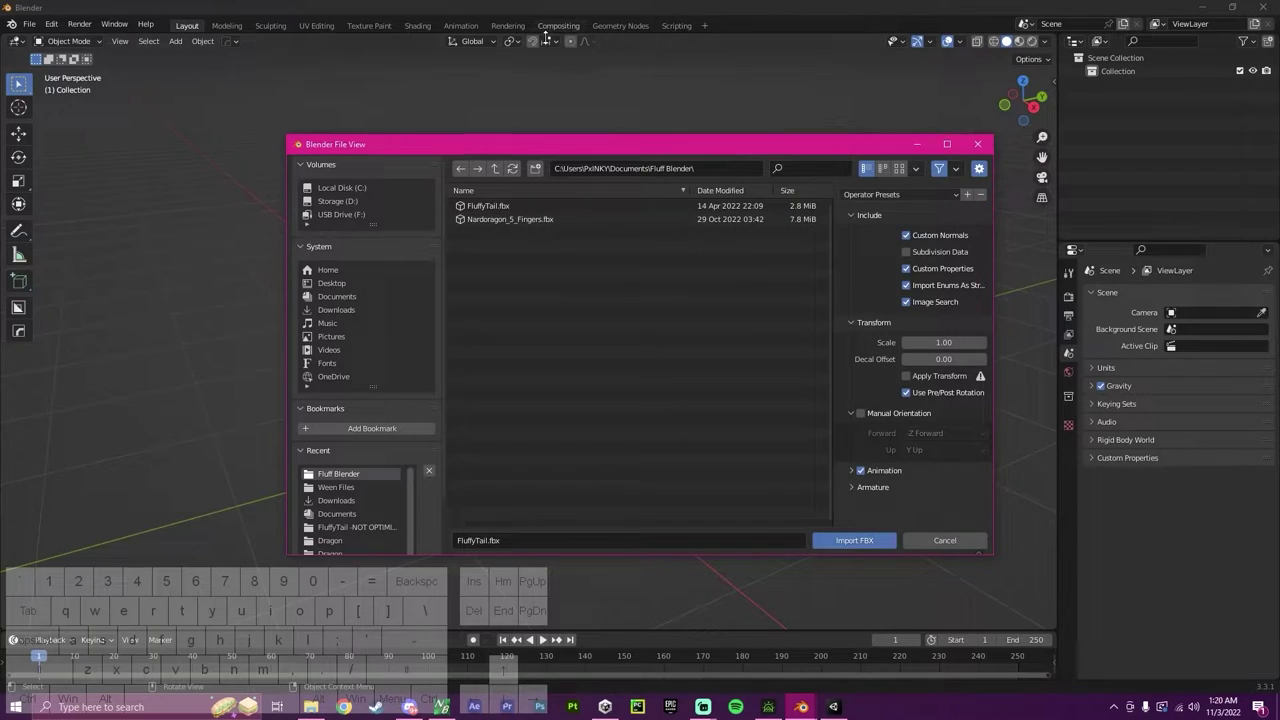
click(724, 167)
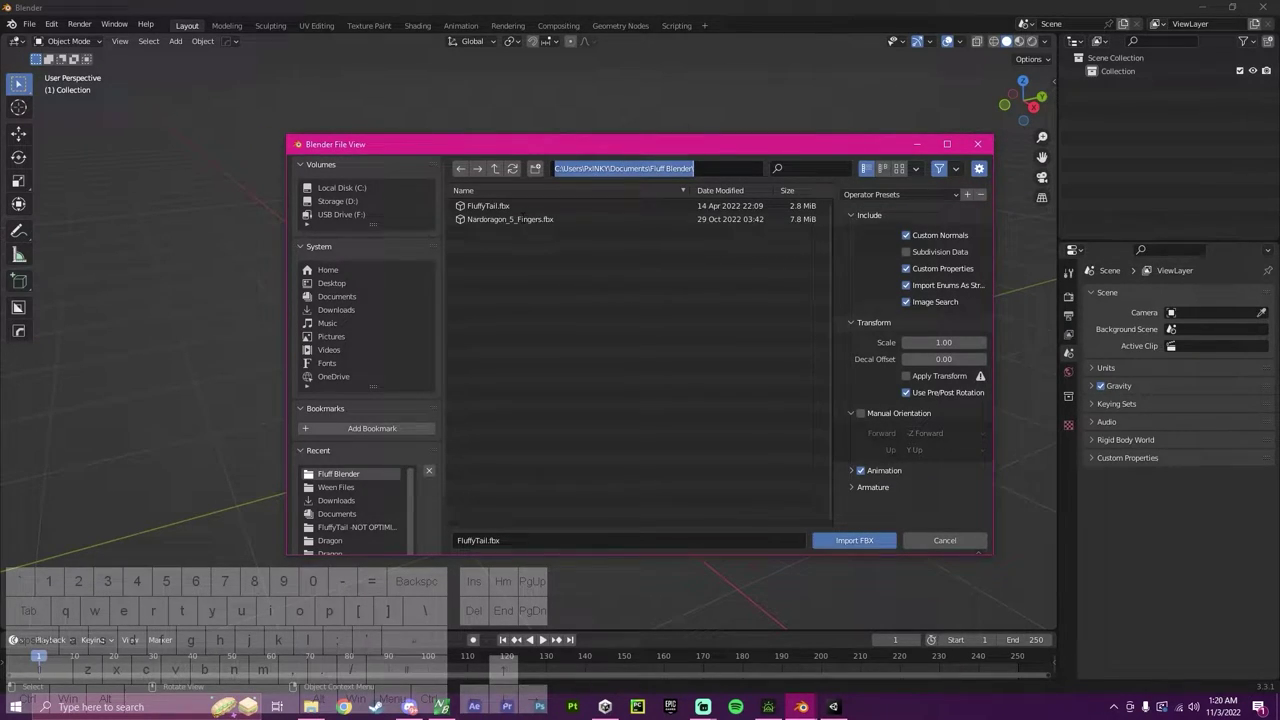
click(489, 219)
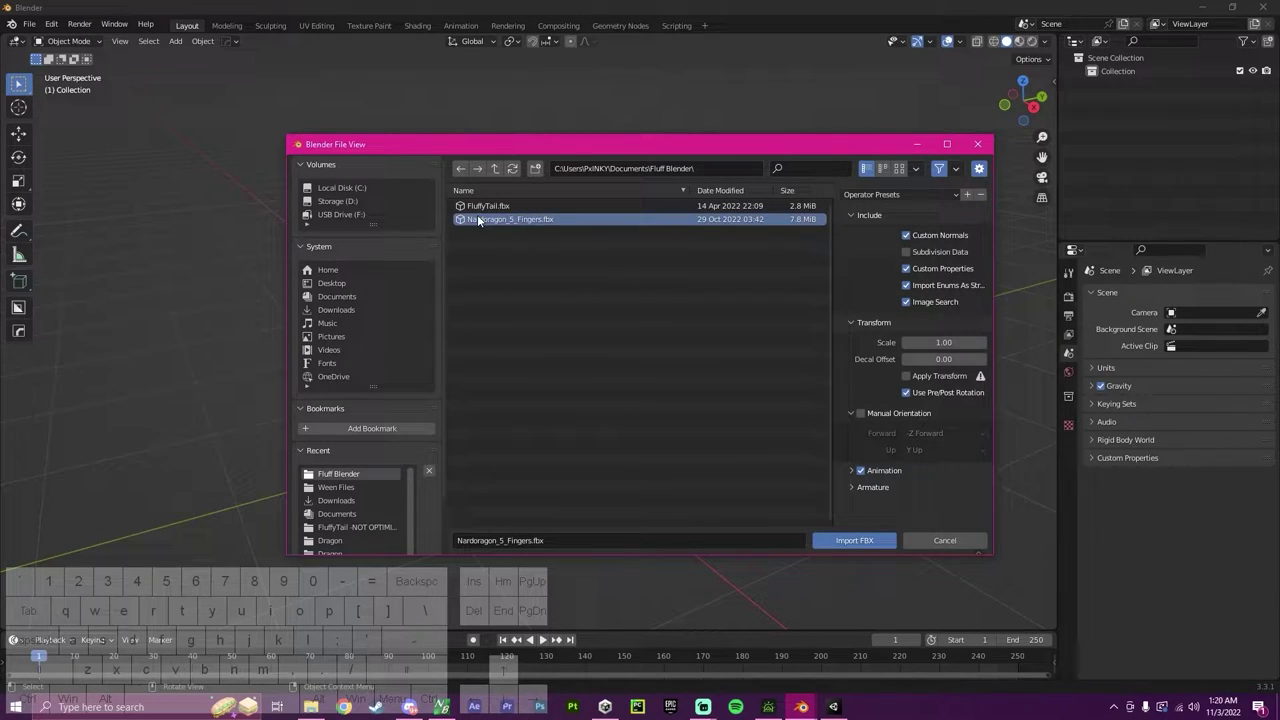
click(860, 543)
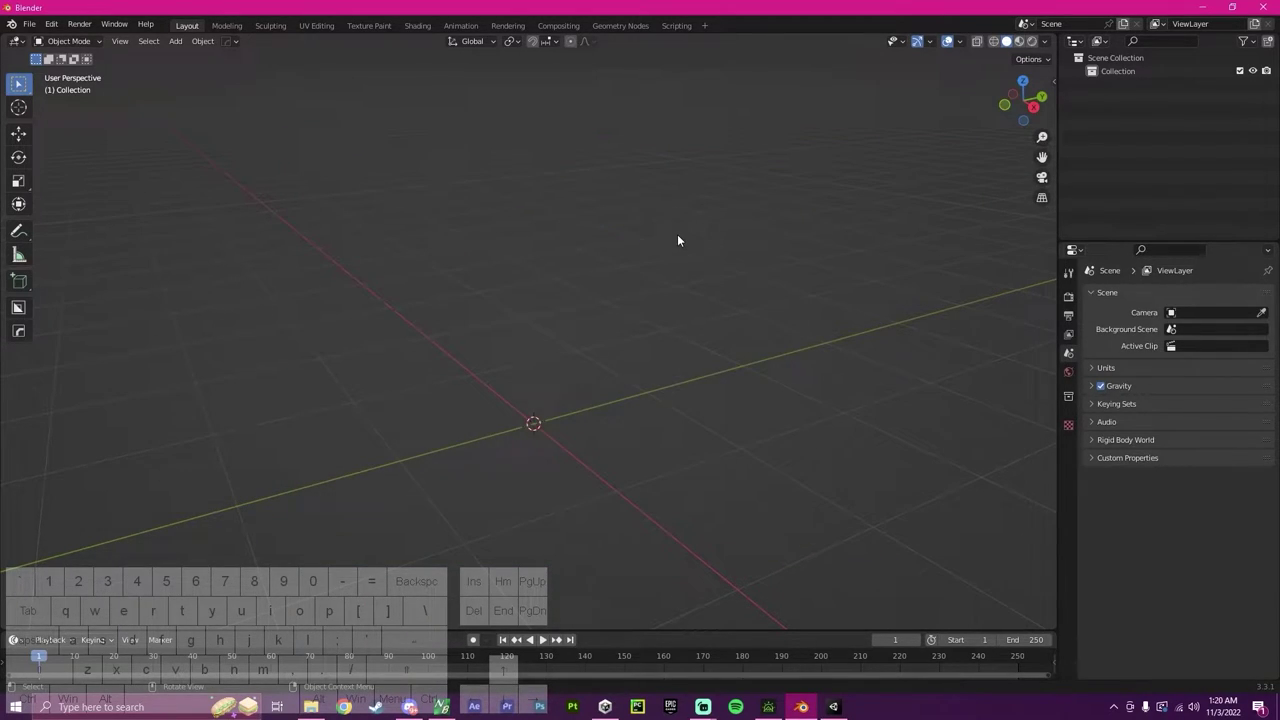
click(703, 280)
Import FluffyTail.fbx from the Fluff Blender folder into the same scene as the avatar.
middle_drag(637, 300, 642, 336)
click(30, 24)
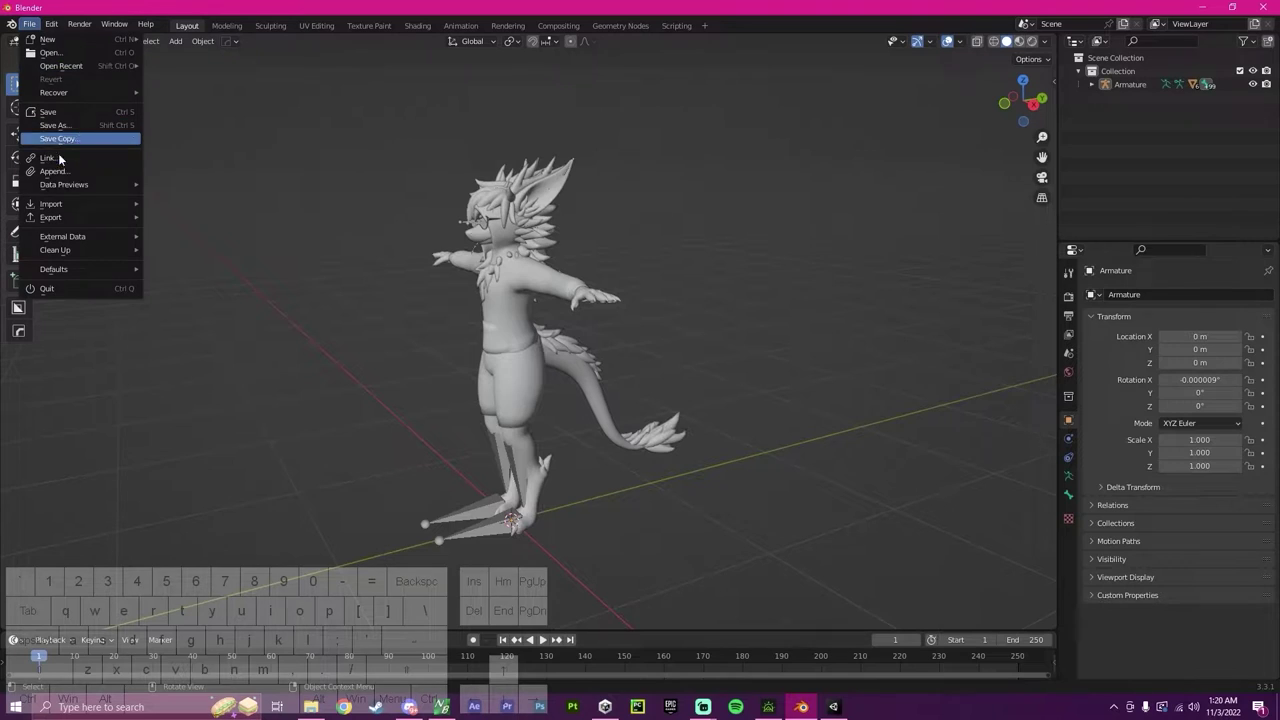
mouse_move(55, 207)
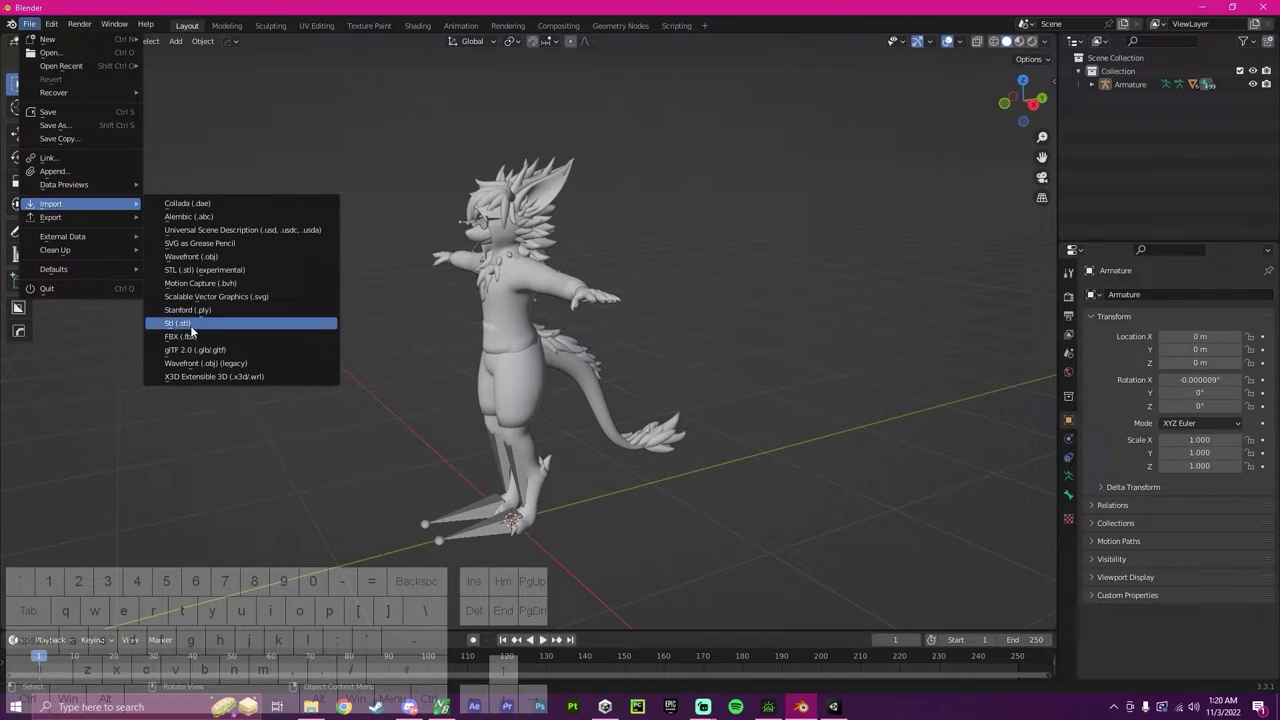
click(176, 323)
click(531, 208)
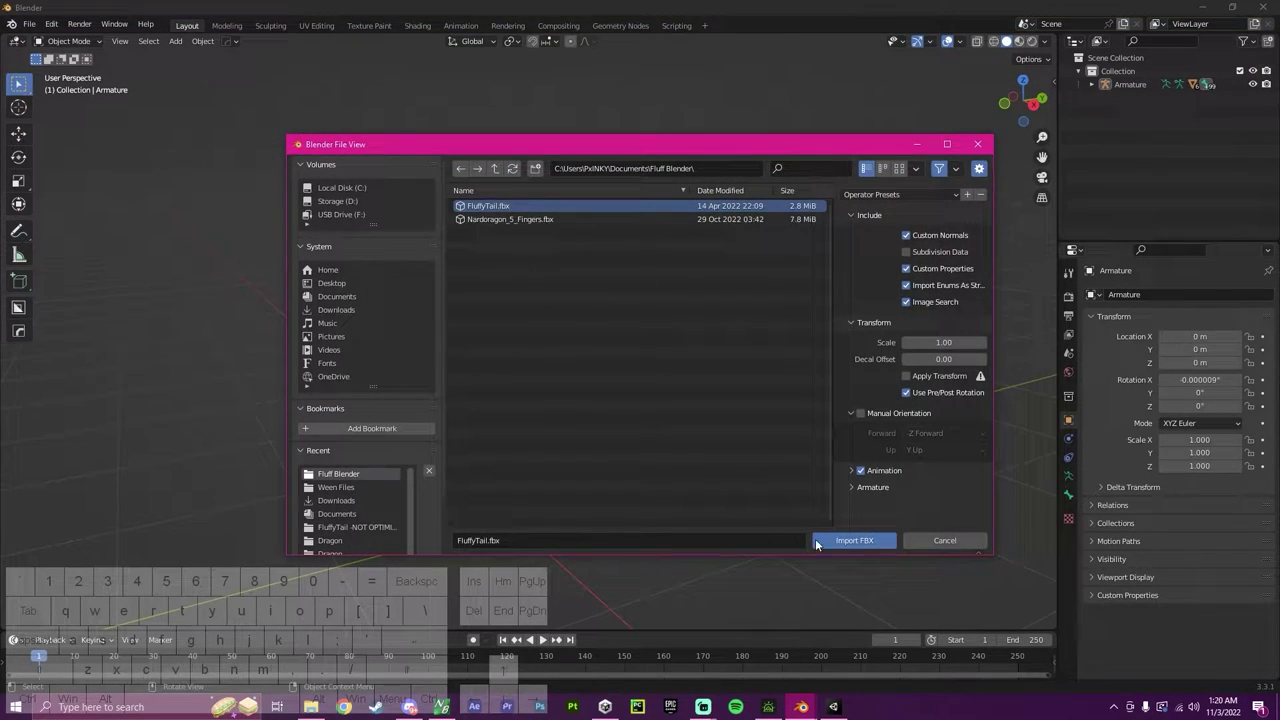
click(835, 541)
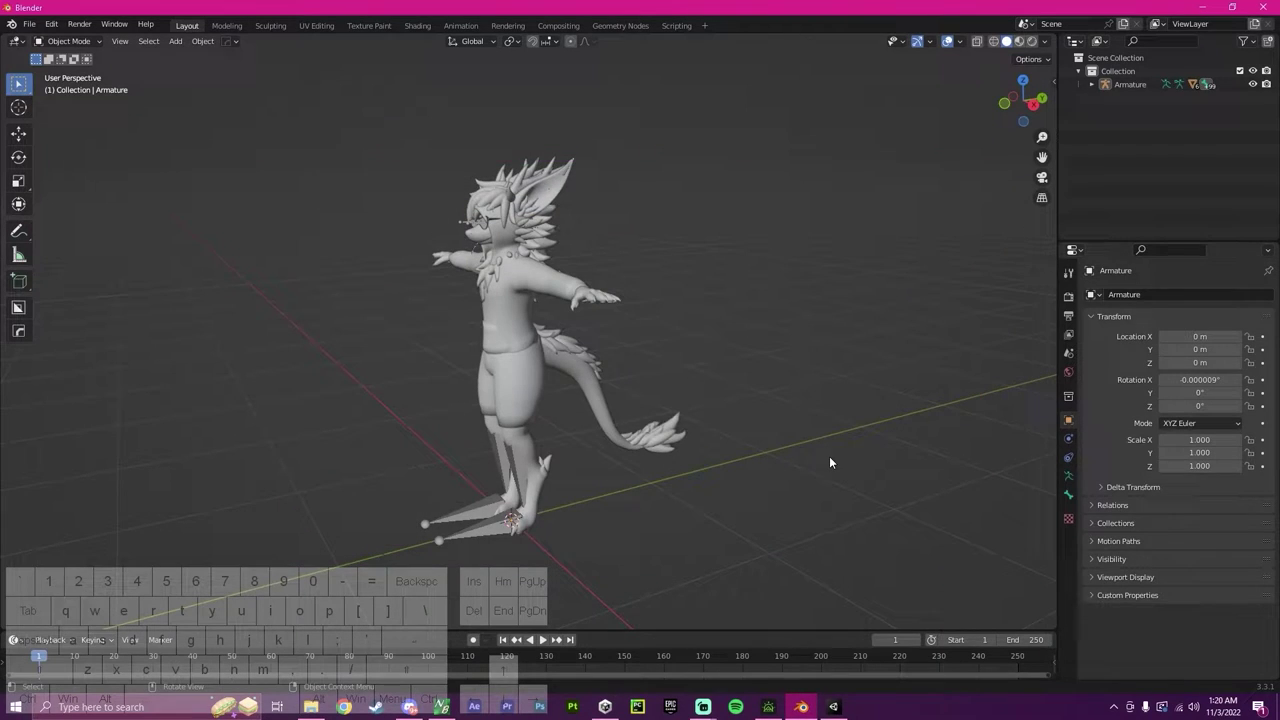
Hide the imported FluffyTail mesh and its tail armature, leaving the avatar's original tail in view.
middle_drag(777, 370, 622, 350)
click(622, 350)
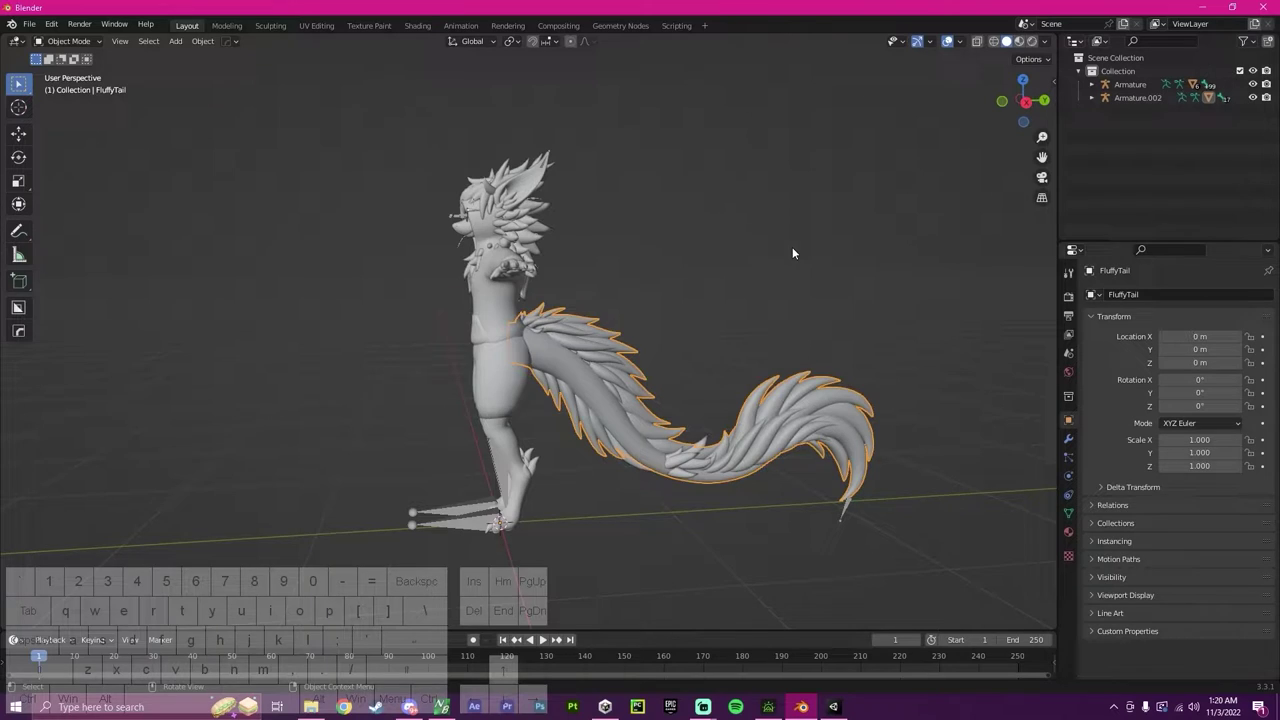
middle_drag(820, 370, 533, 395)
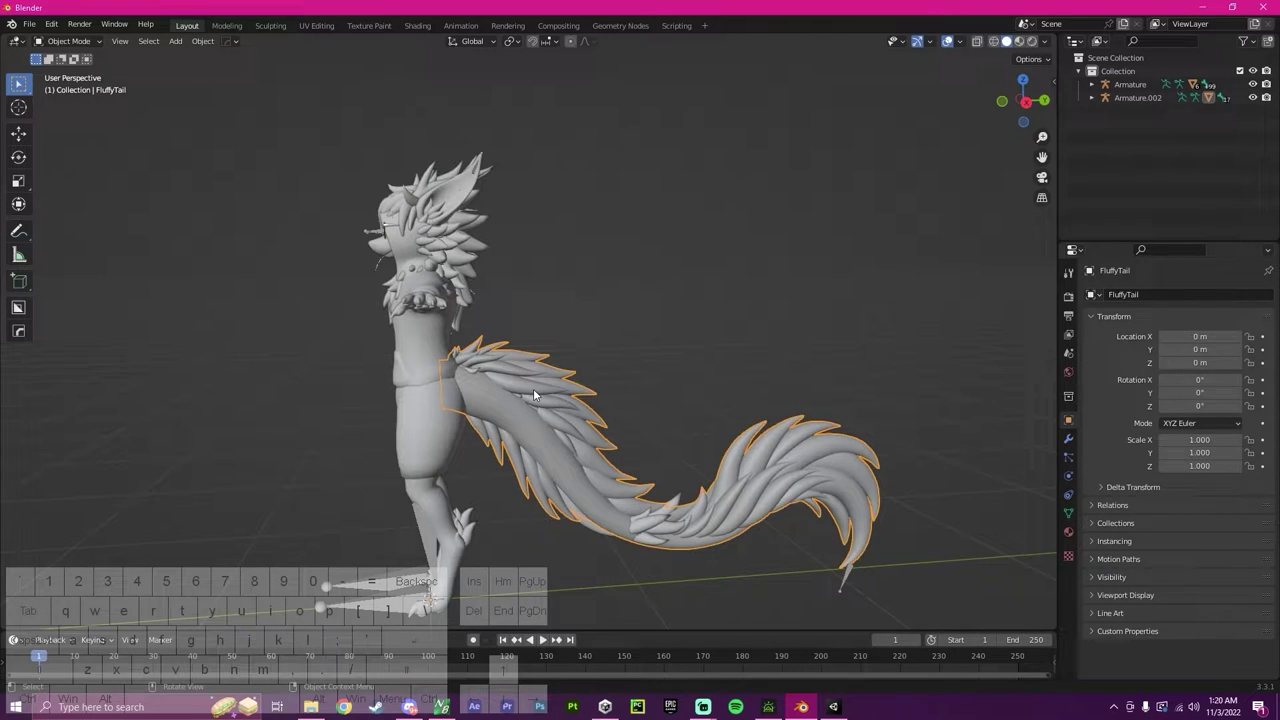
key(h)
middle_drag(629, 206, 829, 554)
click(801, 538)
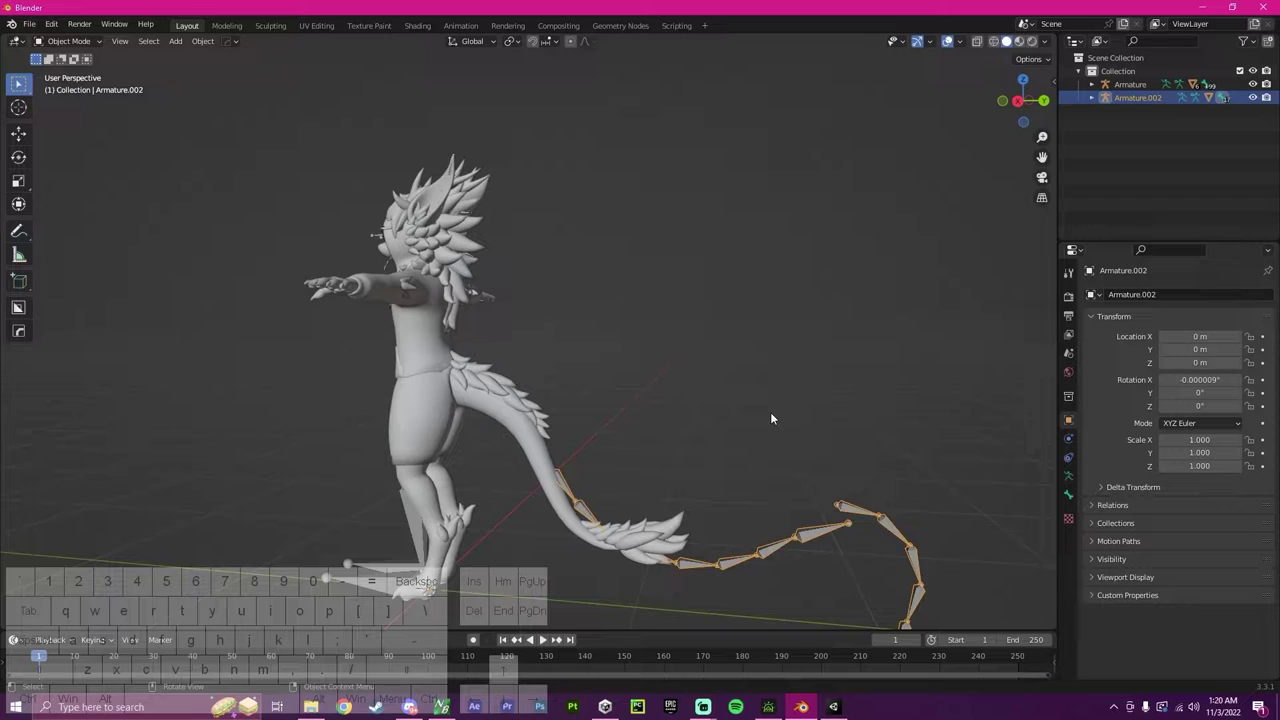
key(h)
Hide the avatar's hoodie and shorts meshes to expose the body underneath.
middle_drag(722, 424, 524, 342)
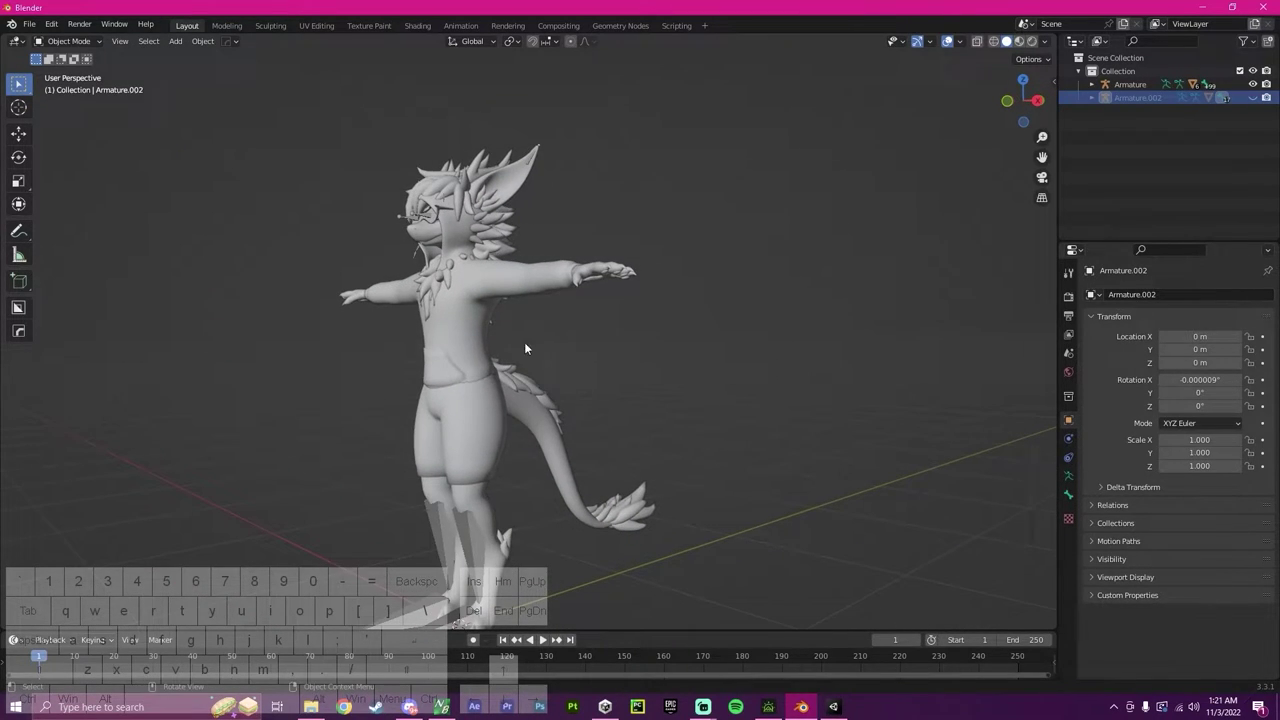
click(464, 340)
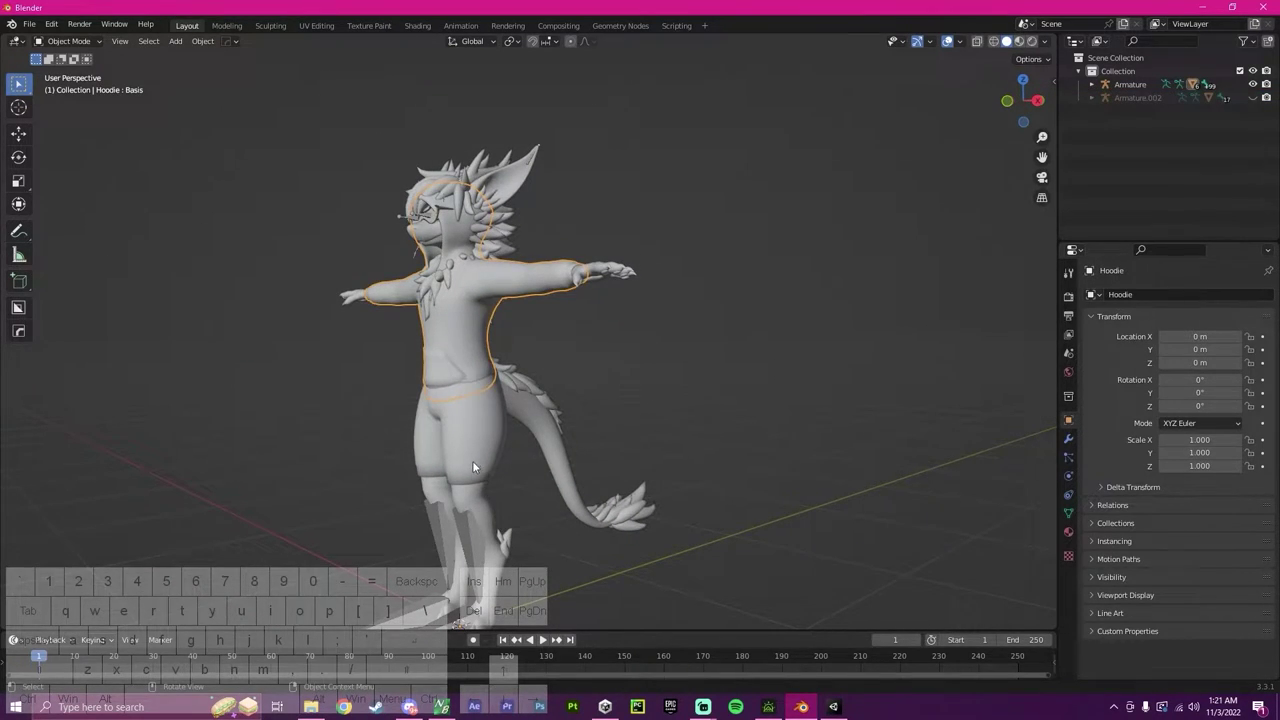
key(h)
click(476, 430)
key(h)
Select the avatar's Body mesh and open it in the UV Editing workspace.
middle_drag(753, 390, 490, 376)
click(418, 397)
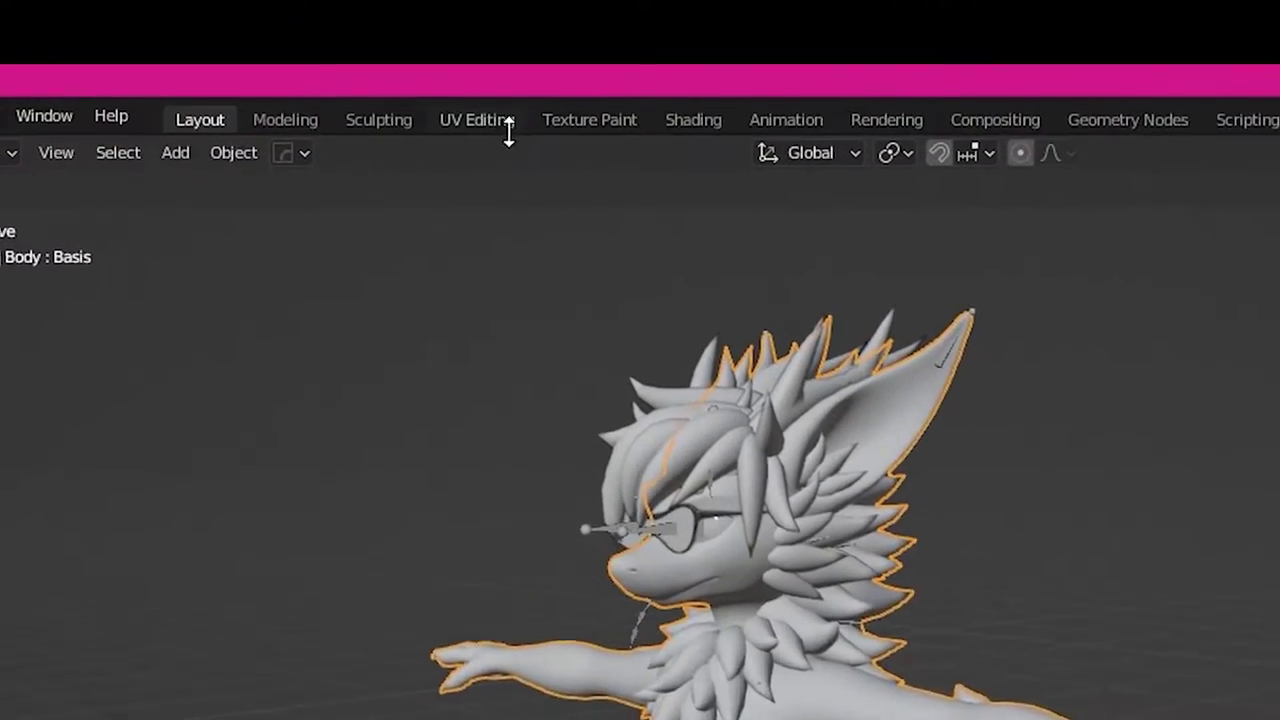
click(535, 164)
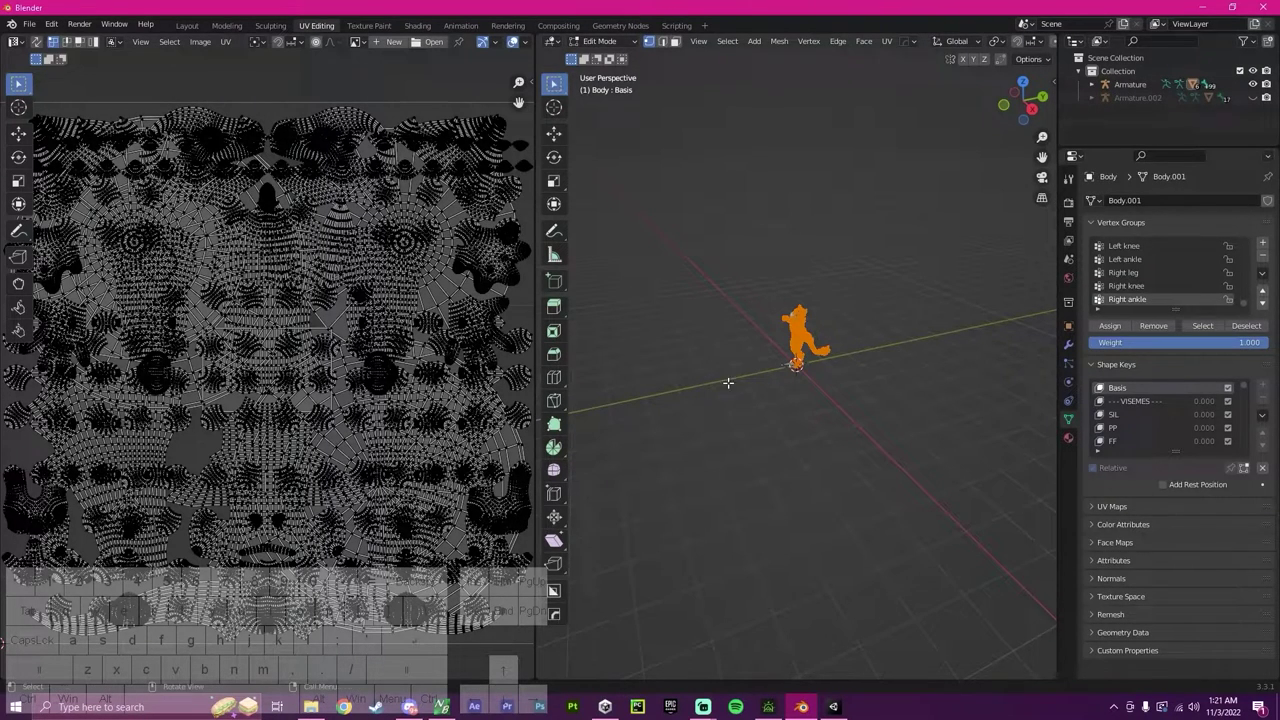
Deselect all of the body's vertices, then select only the linked base skin mesh without the fur tufts.
scroll(728, 383, up, 6)
middle_drag(740, 375, 821, 345)
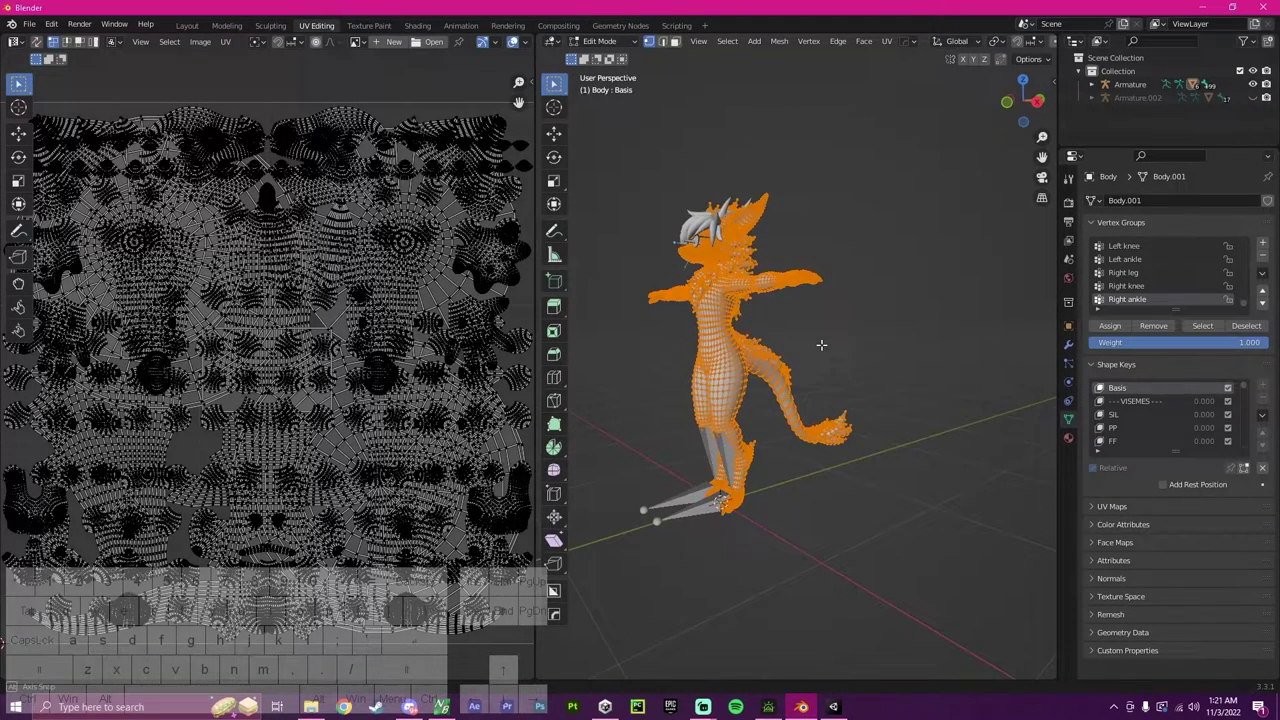
key(alt+a)
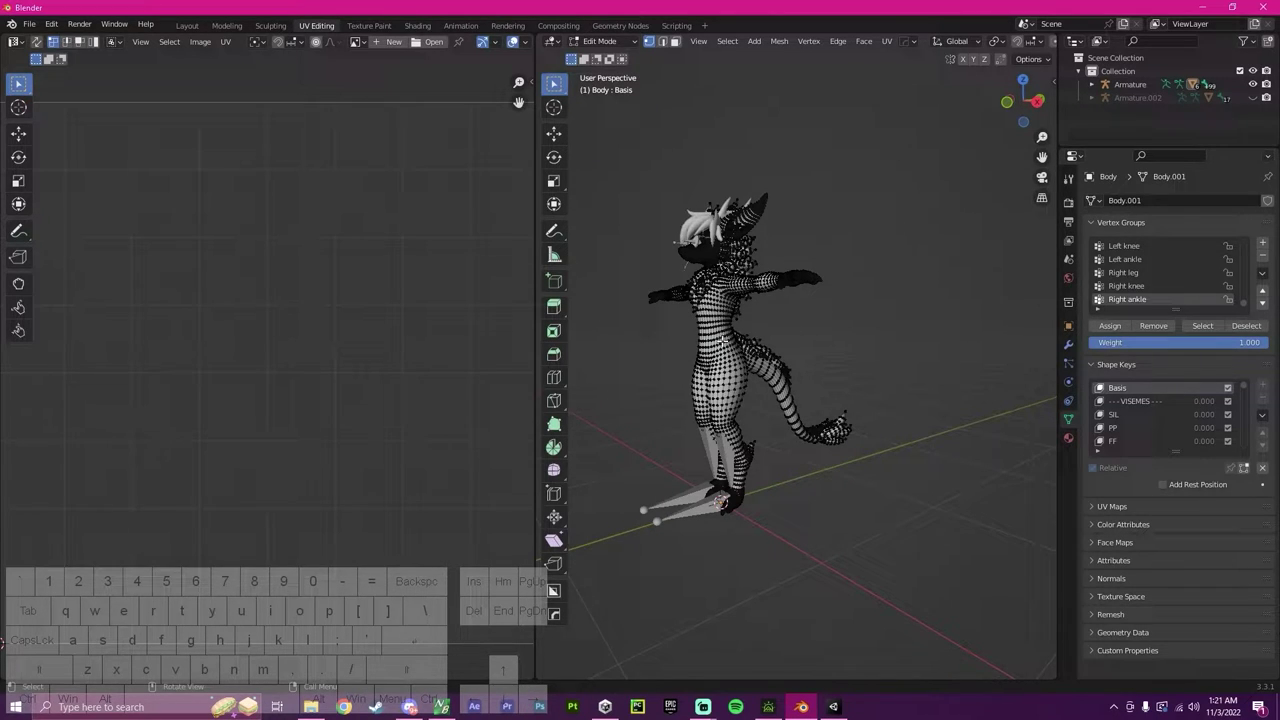
key(l)
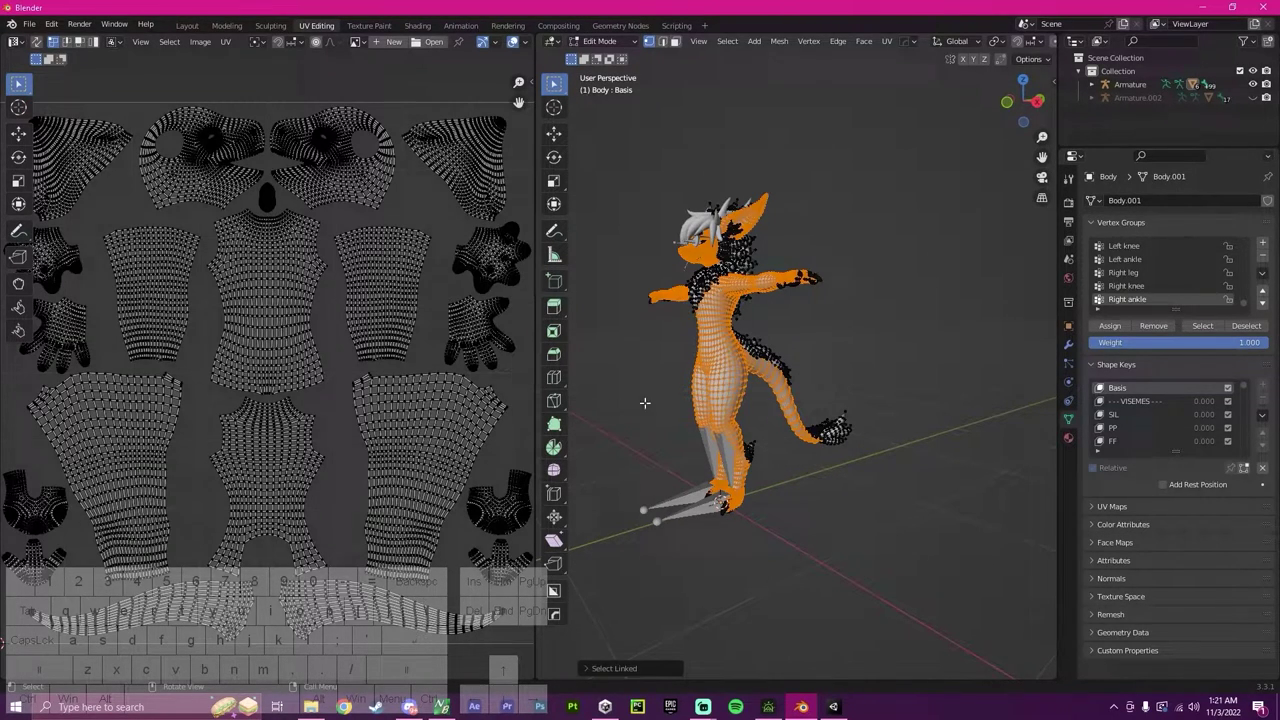
Select the vertices of the first tail UV island from its tip toward the base, leaving out the last few columns at the wide end.
scroll(370, 420, up, 8)
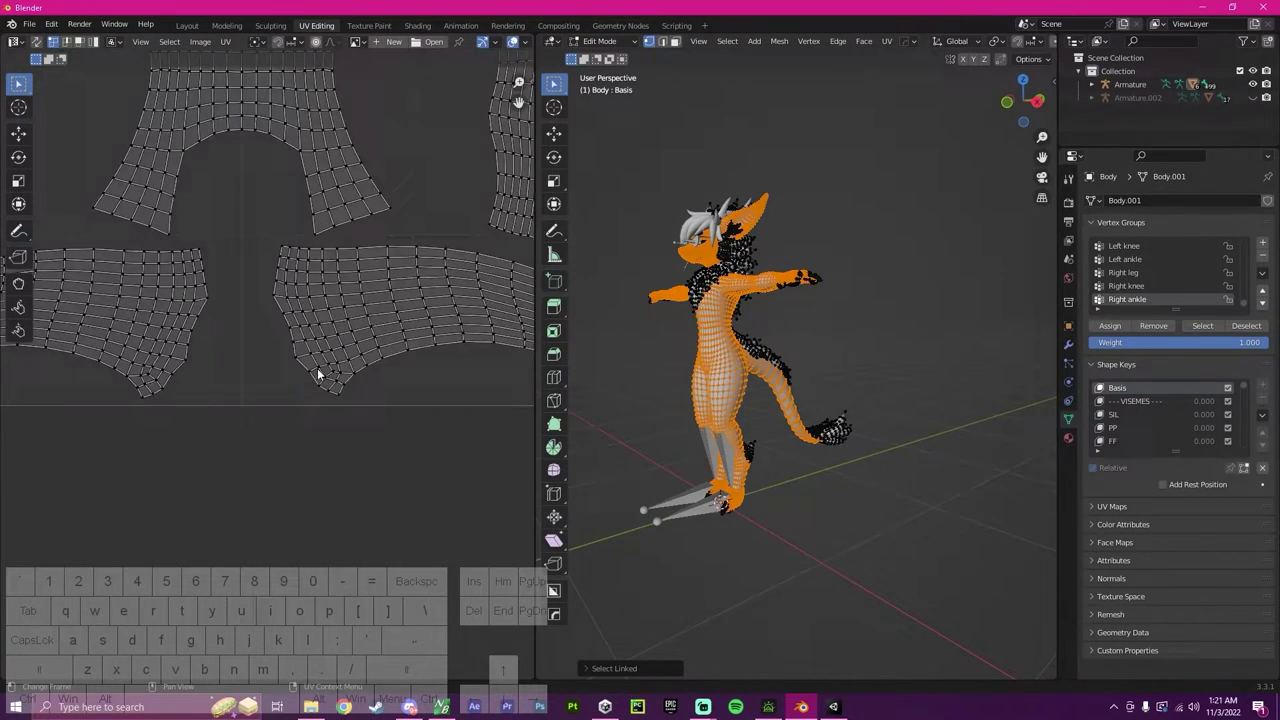
middle_drag(313, 315, 243, 349)
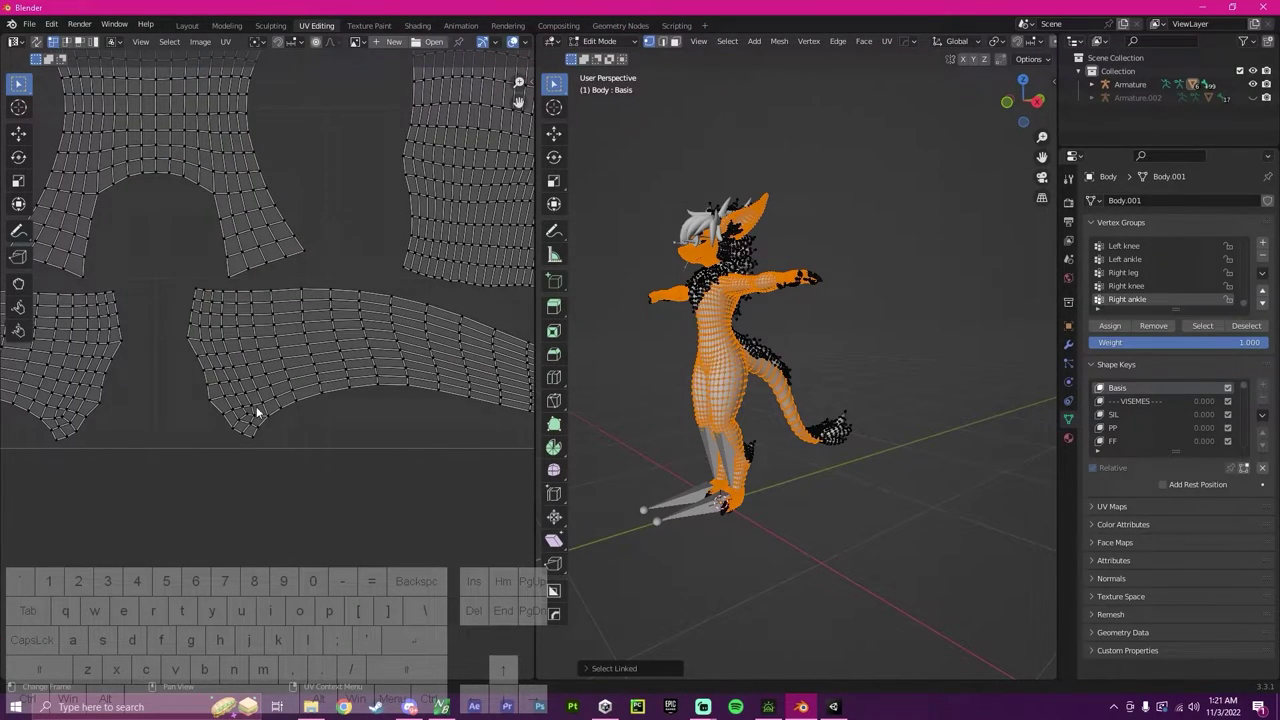
shift+middle_drag(257, 411, 472, 366)
key(shift)
key(shift)
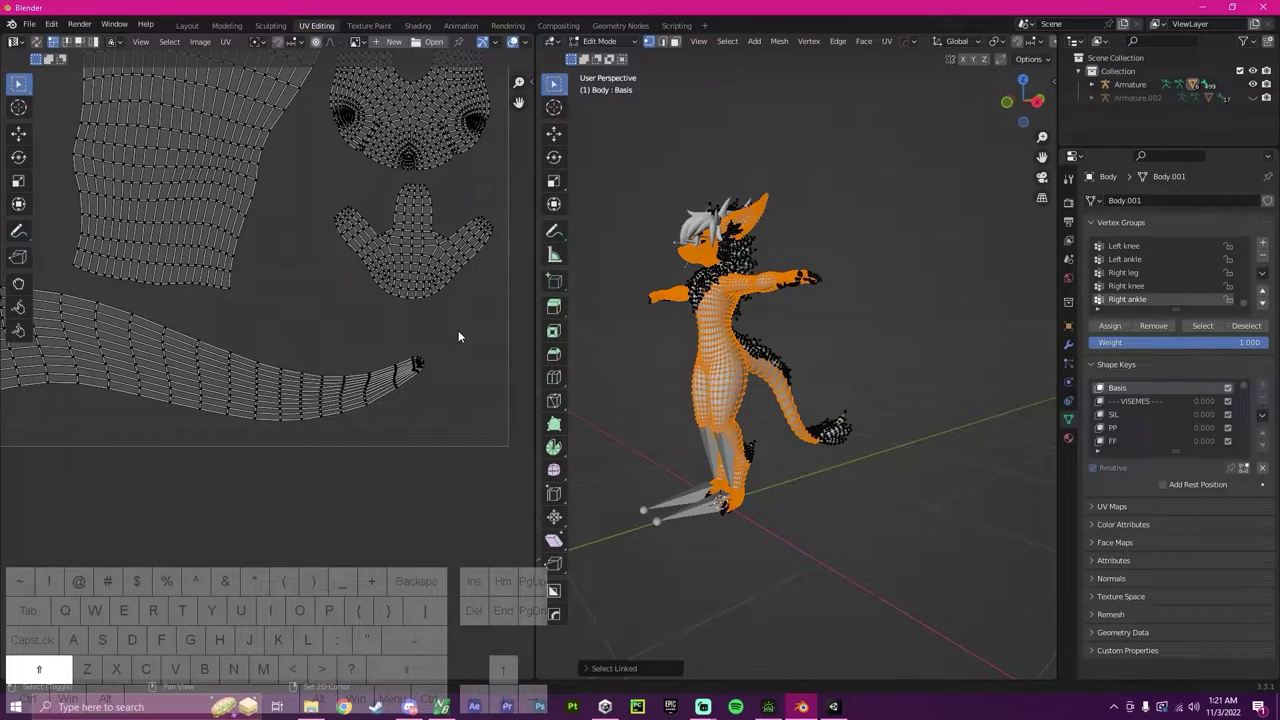
shift+drag(464, 320, 163, 457)
scroll(411, 410, up, 4)
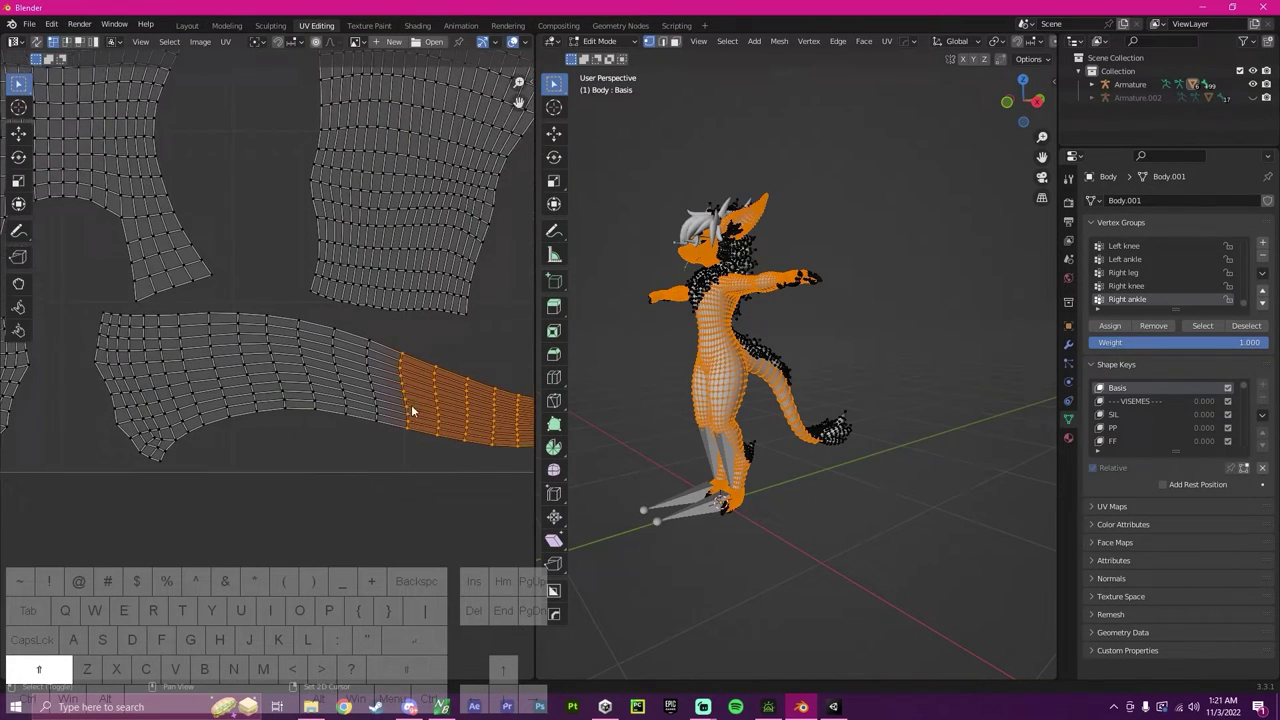
shift+drag(393, 325, 234, 443)
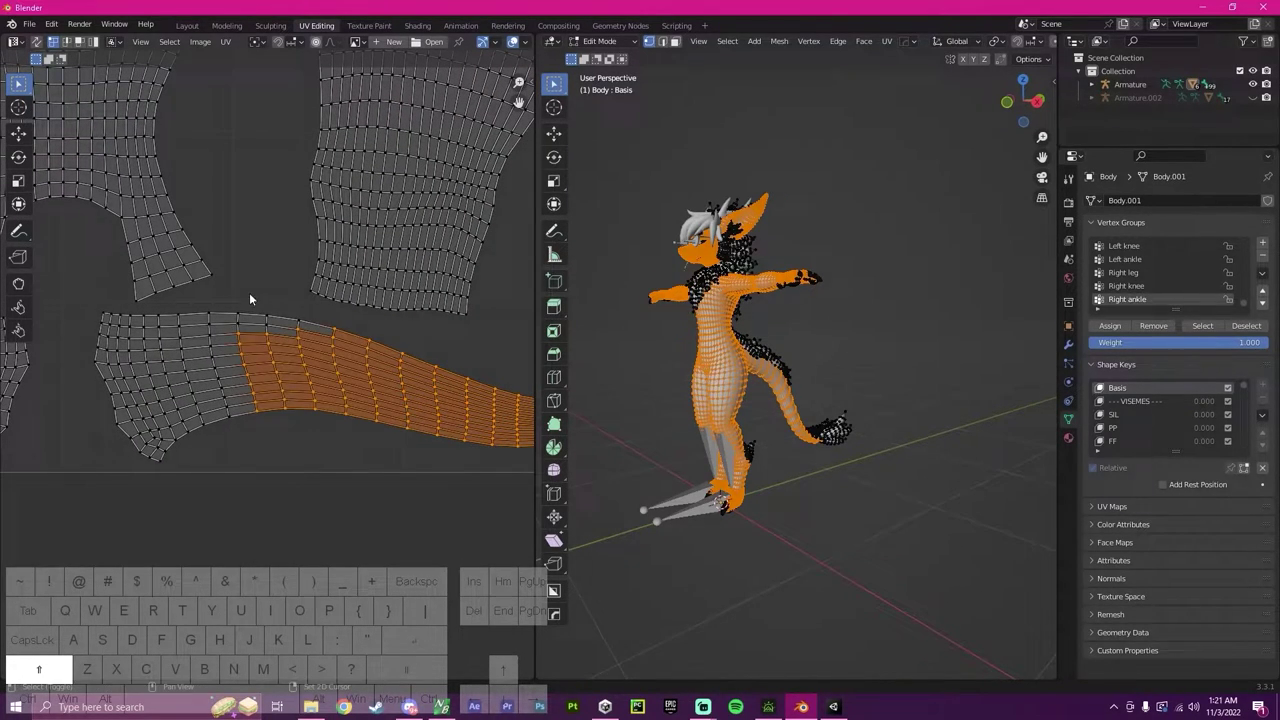
shift+drag(229, 294, 305, 372)
shift+middle_drag(207, 393, 316, 389)
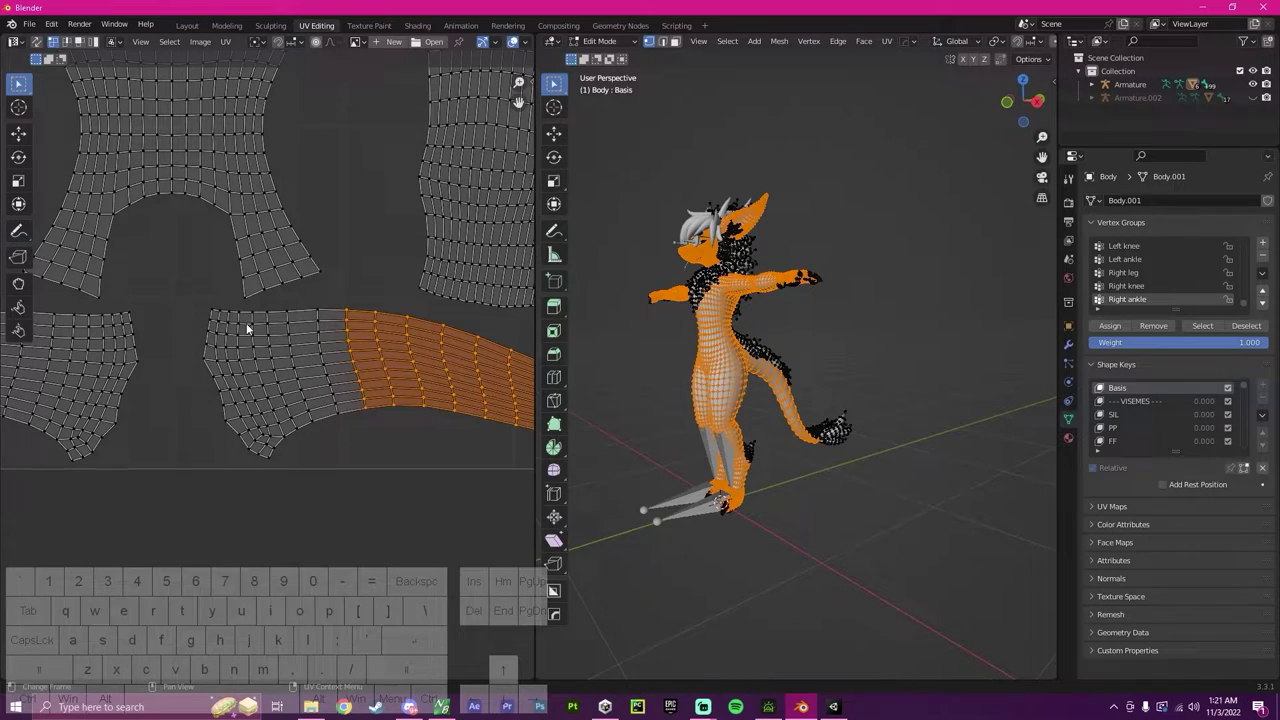
shift+drag(253, 310, 288, 438)
shift+drag(276, 339, 358, 434)
shift+drag(290, 310, 327, 321)
Add the mirrored tail UV island to the selection, from its tip most of the way to its wide base.
middle_drag(288, 393, 420, 392)
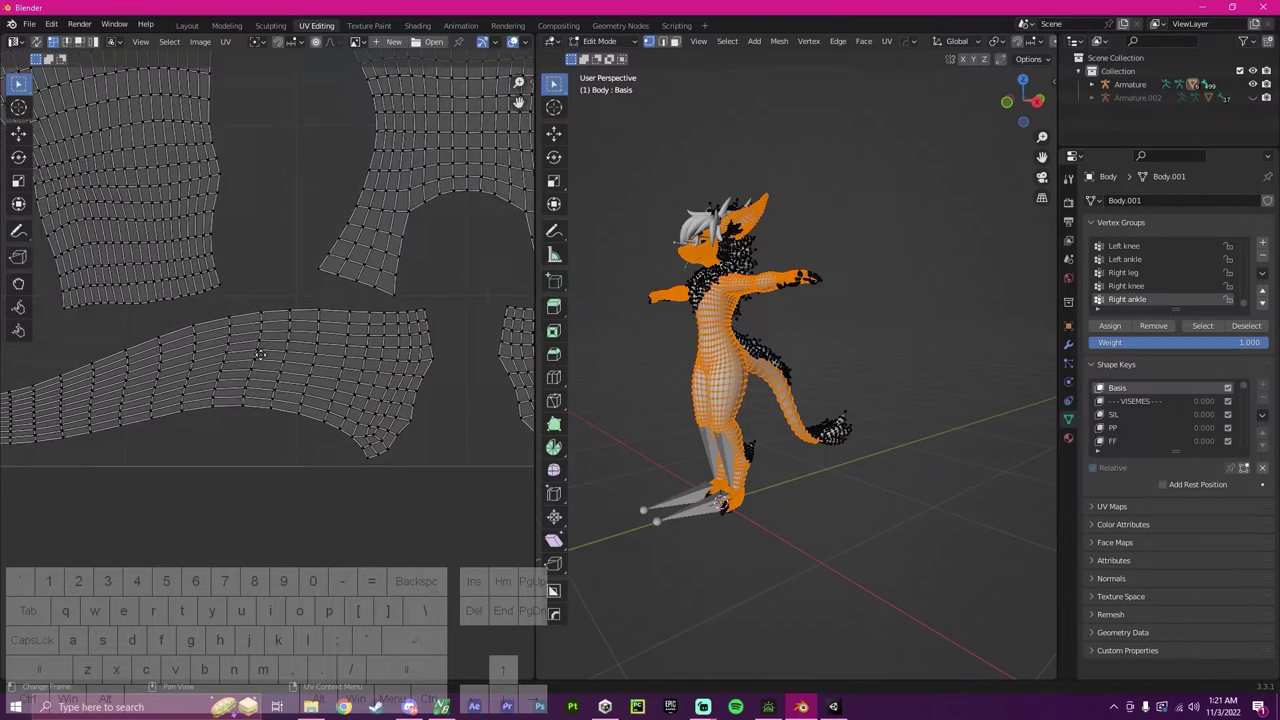
middle_drag(220, 388, 394, 369)
shift+drag(39, 347, 366, 434)
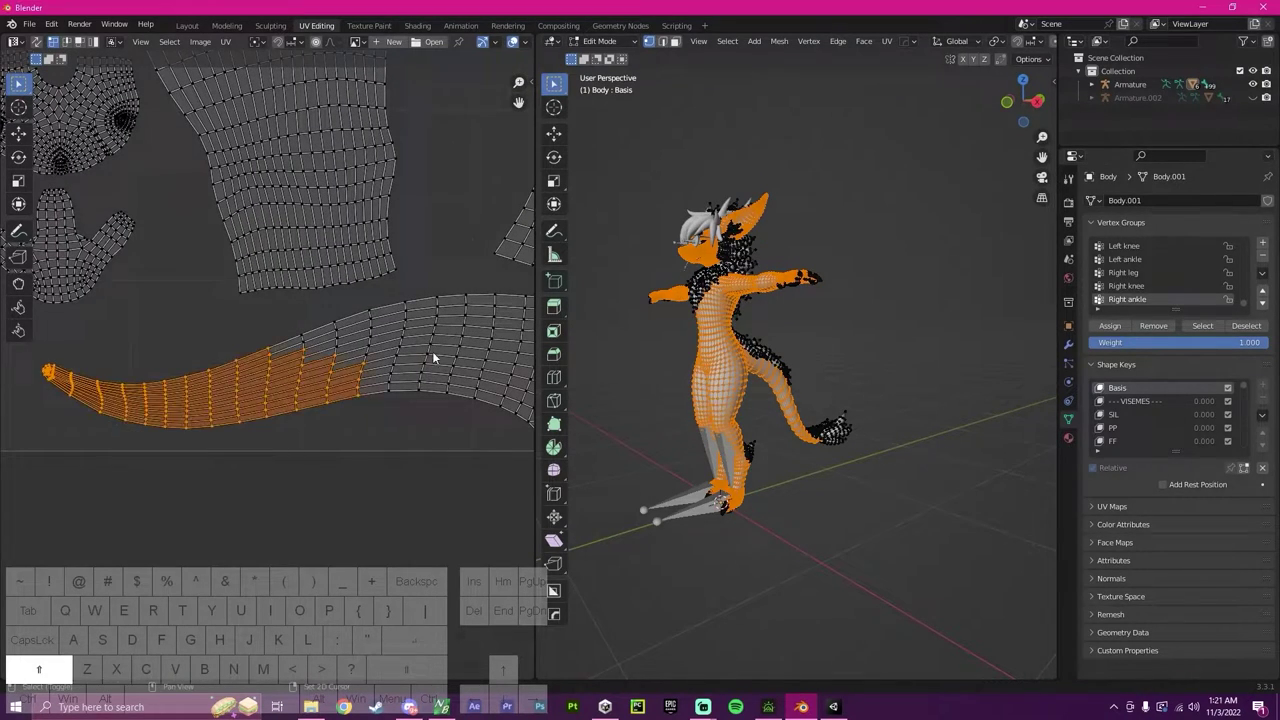
shift+middle_drag(432, 351, 300, 372)
shift+drag(131, 340, 309, 415)
shift+drag(218, 328, 340, 460)
shift+drag(306, 309, 368, 425)
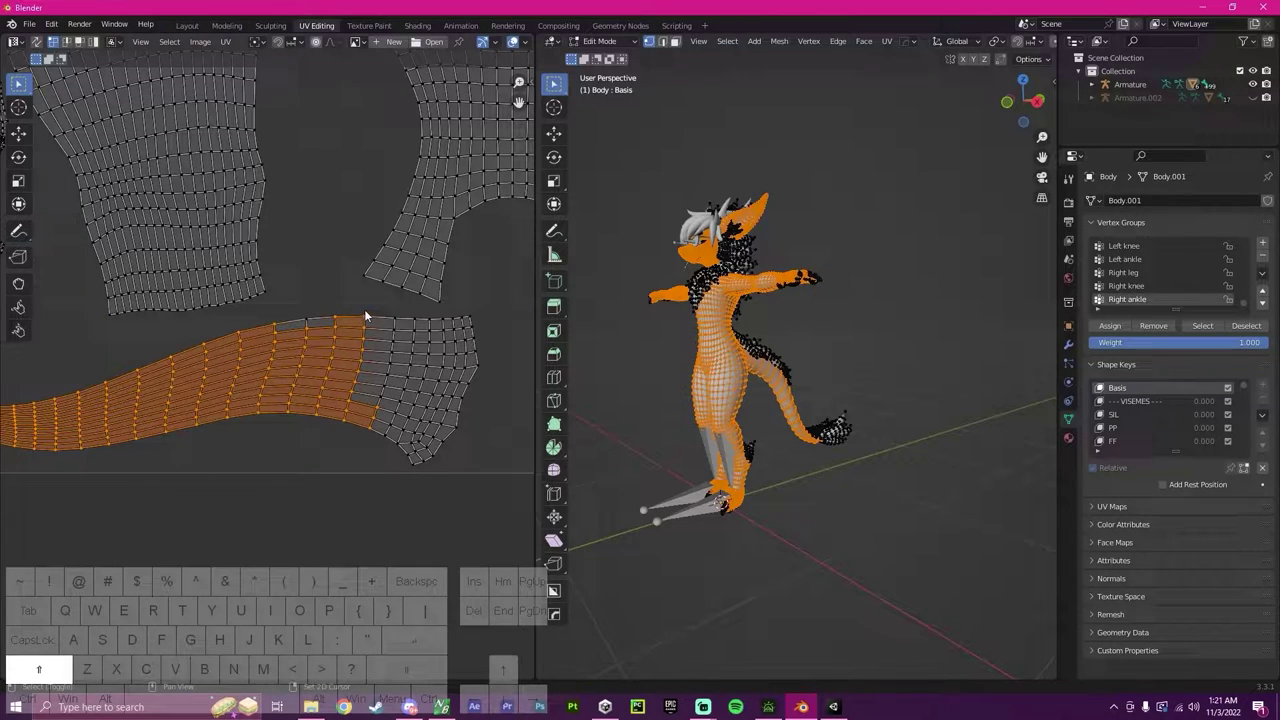
shift+drag(366, 316, 398, 416)
shift+drag(298, 305, 401, 335)
Extend the mirrored tail island's selection by further vertex columns toward its base so it matches the first island.
shift+middle_drag(426, 377, 247, 351)
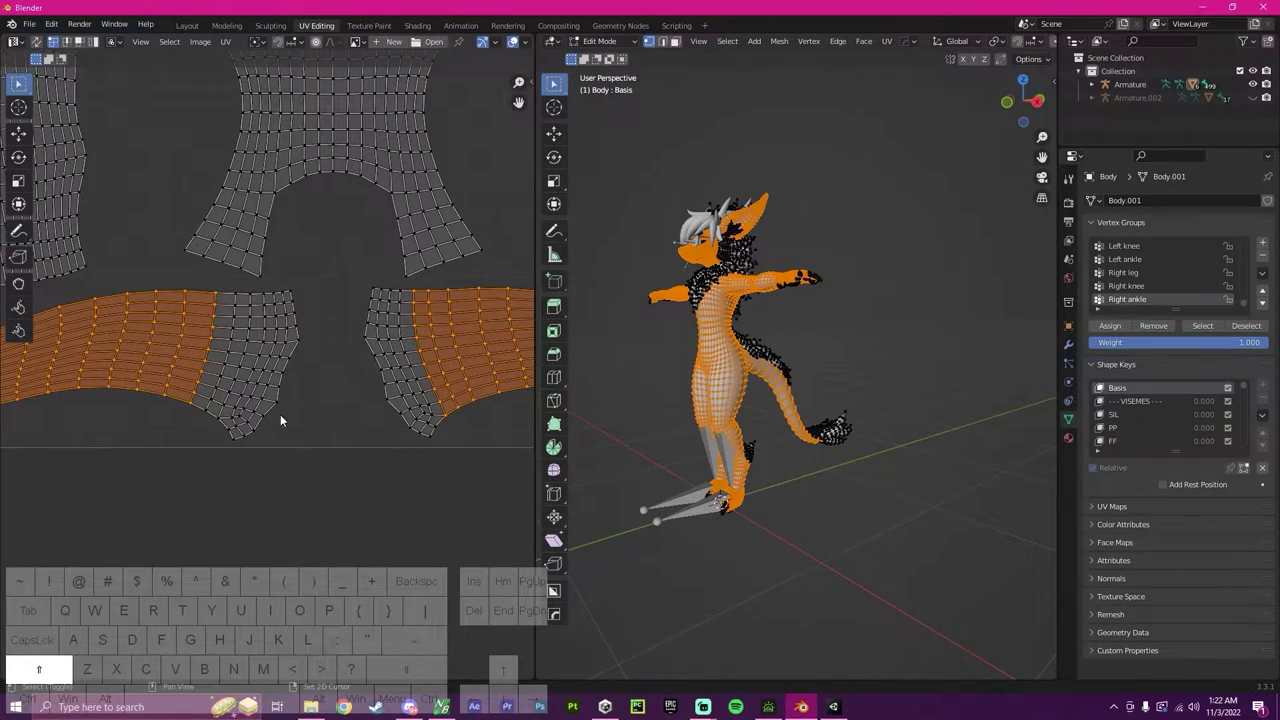
shift+click(221, 417)
shift+drag(226, 404, 198, 400)
shift+drag(205, 303, 234, 334)
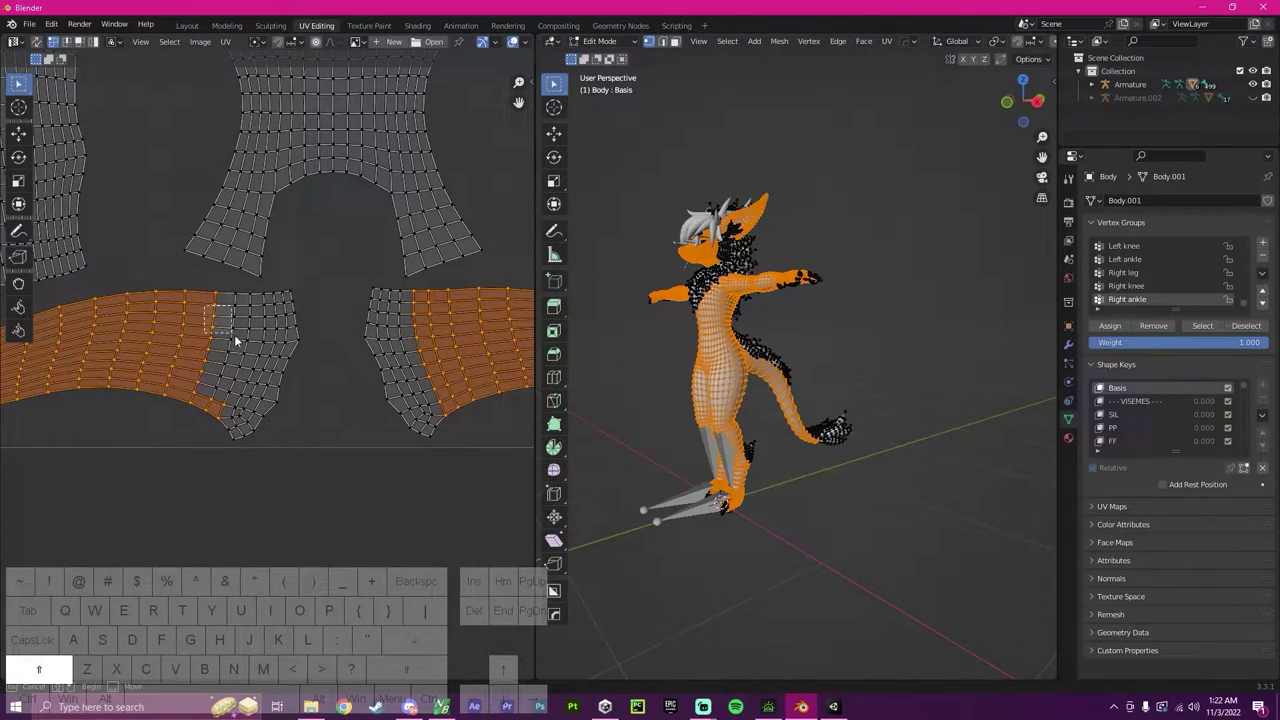
shift+drag(236, 396, 236, 396)
shift+drag(229, 292, 248, 367)
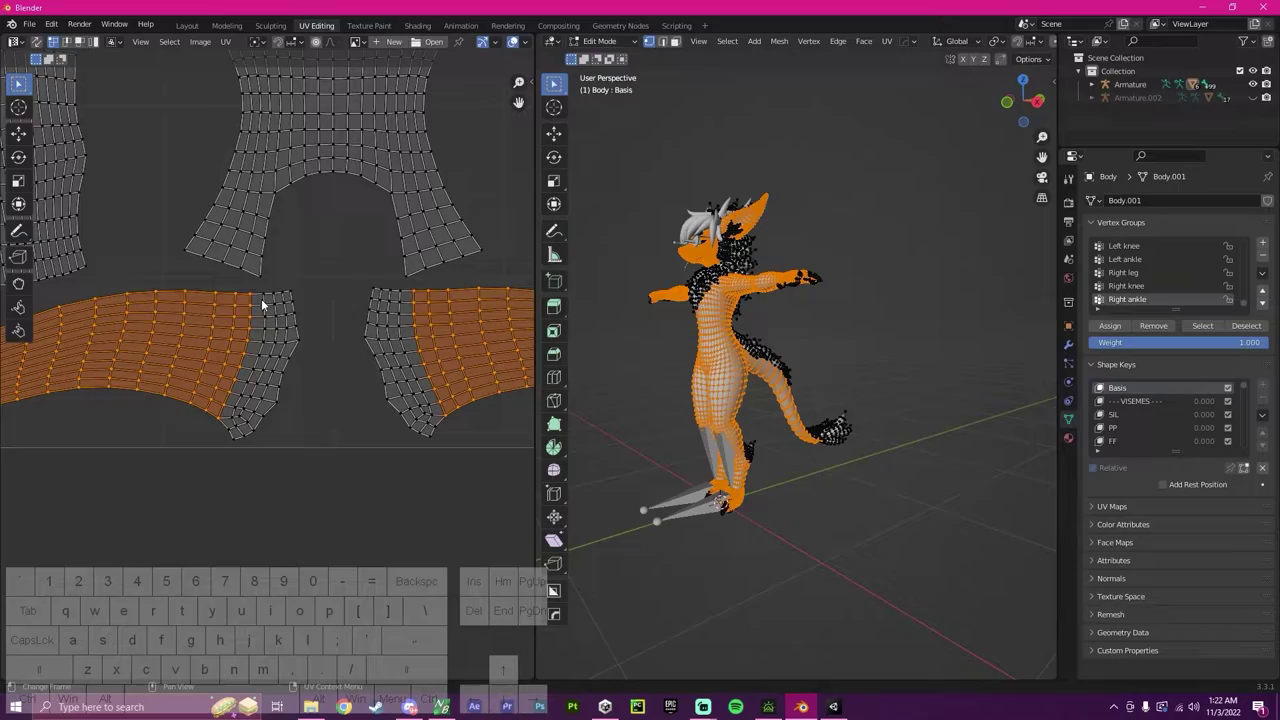
Hide all unselected faces in the UV layout so only the chosen tail section remains selected on the body.
scroll(316, 352, down, 4)
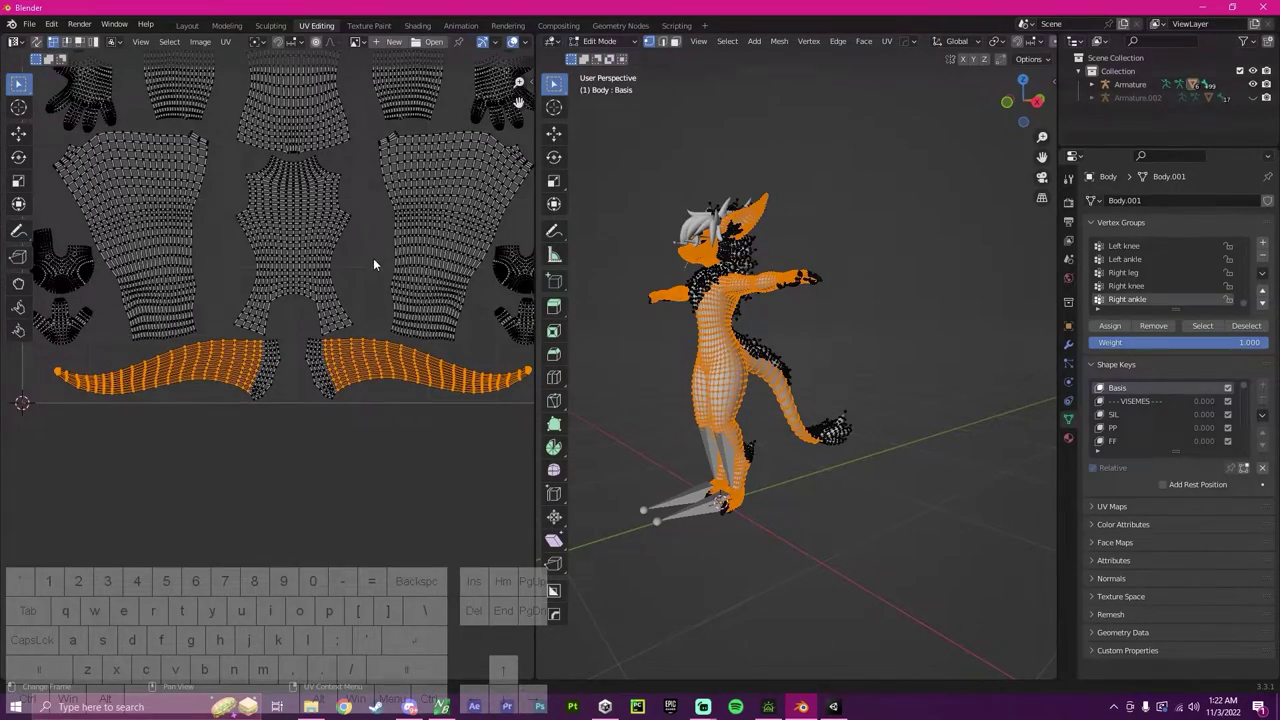
shift+middle_drag(373, 259, 365, 296)
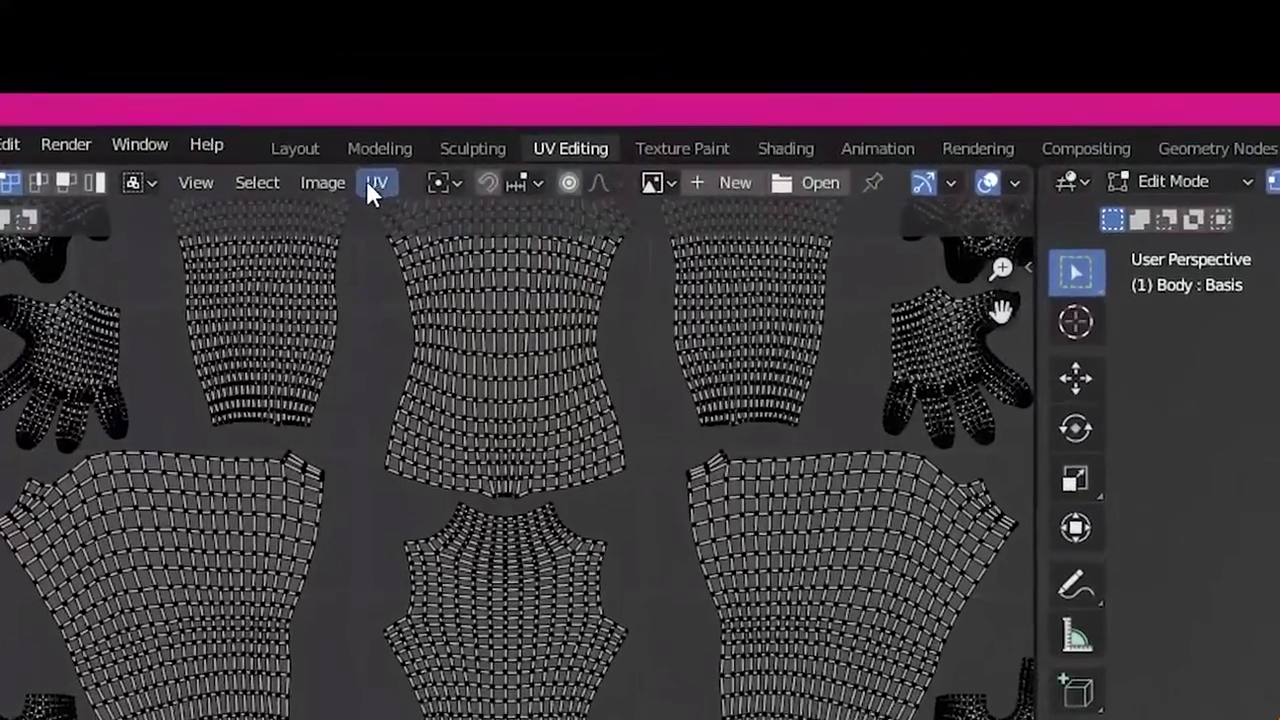
click(370, 187)
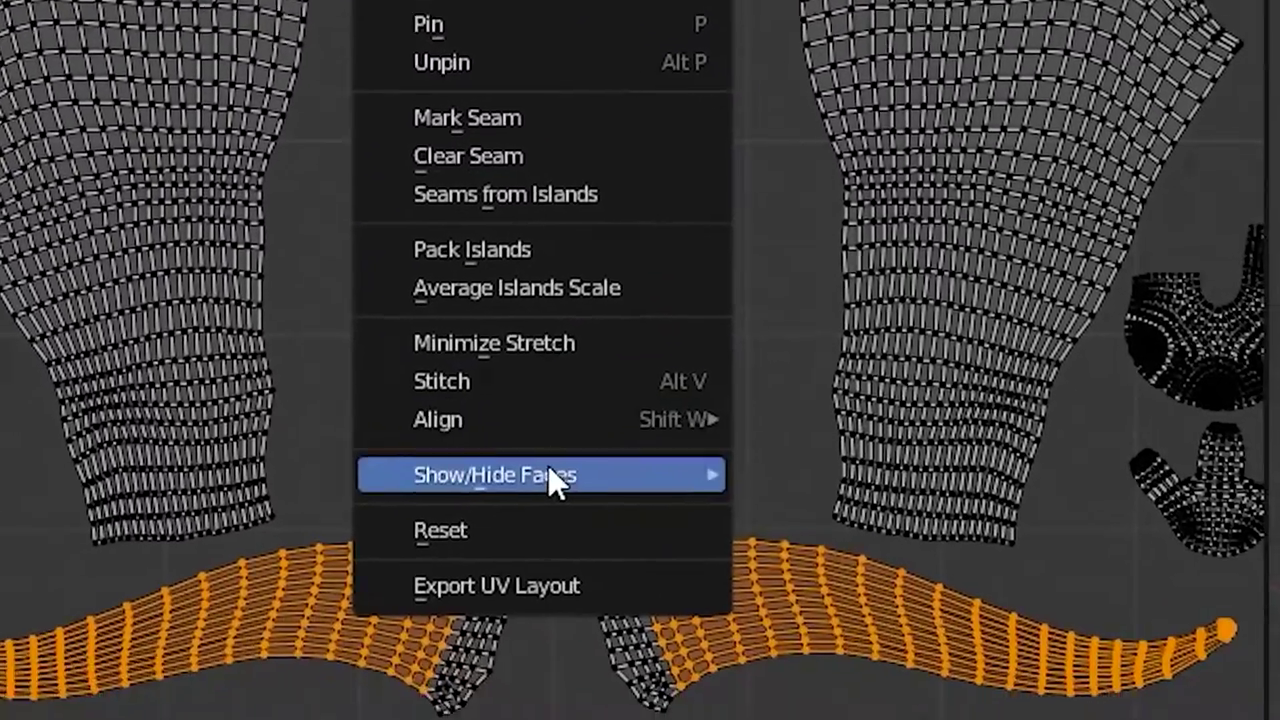
mouse_move(665, 682)
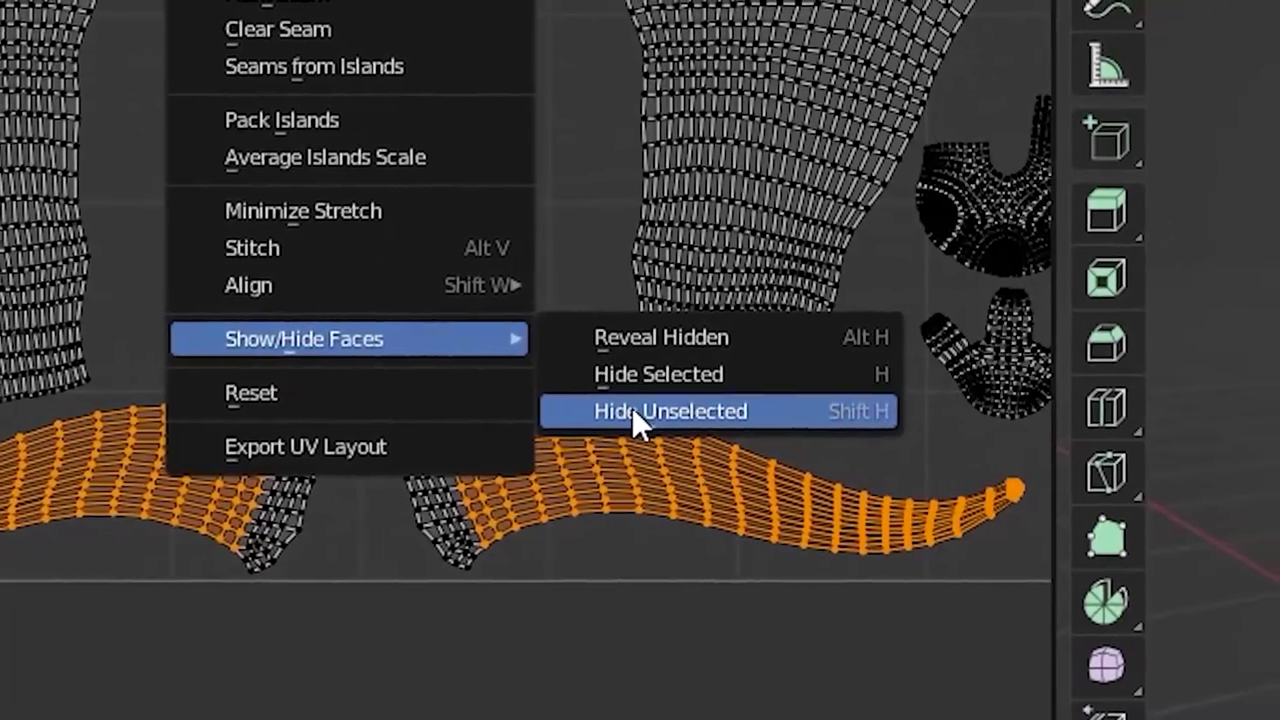
click(745, 410)
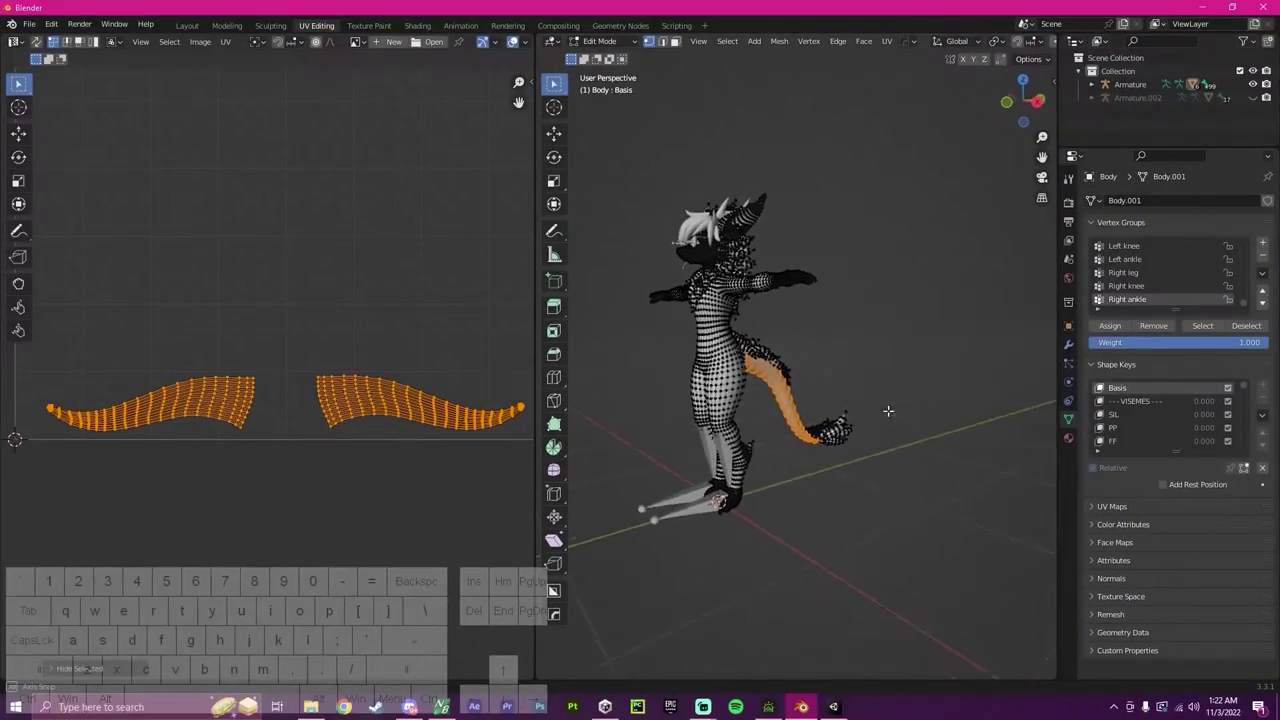
Delete the selected vertices of the original tail from the Body mesh.
middle_drag(888, 411, 799, 374)
scroll(770, 400, up, 5)
right_click(776, 367)
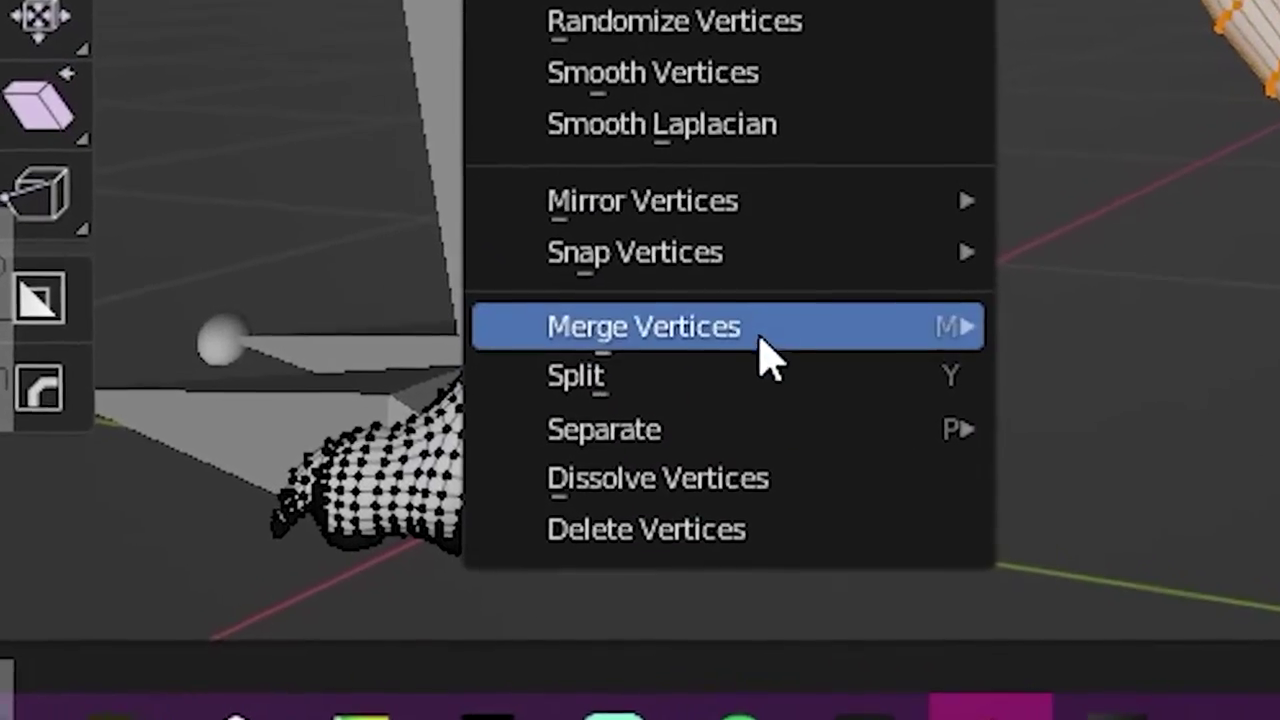
click(731, 536)
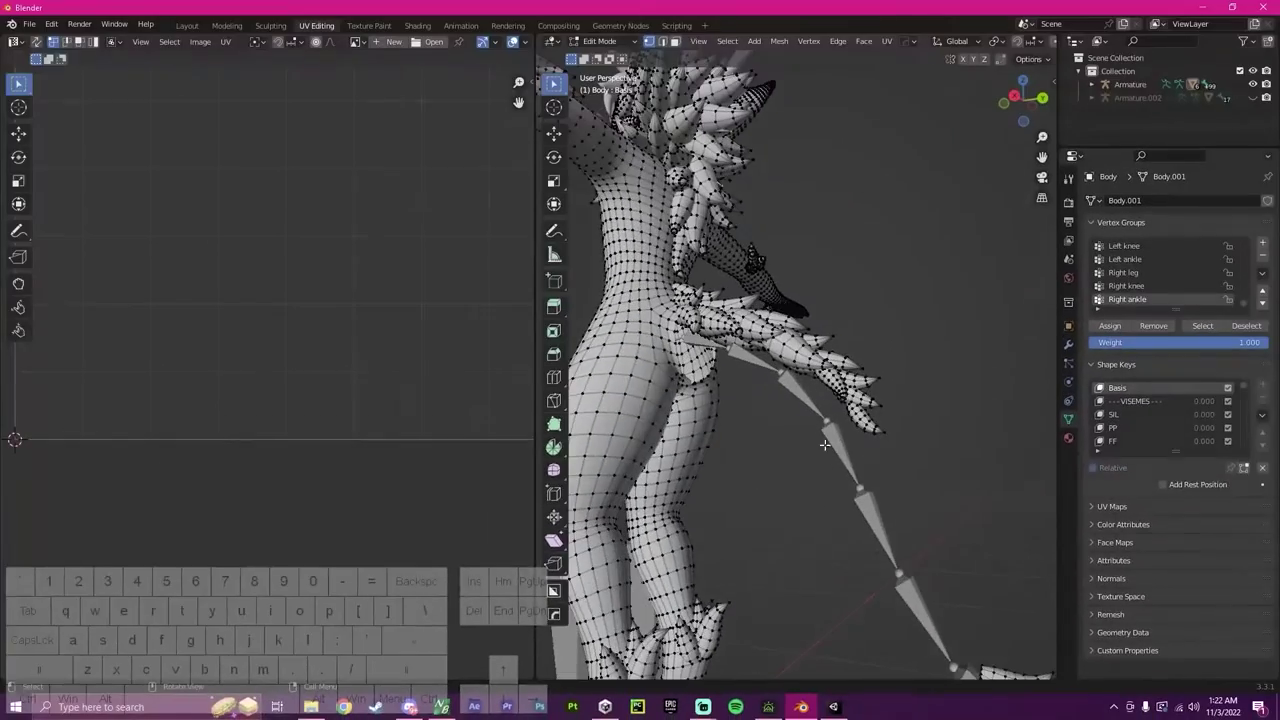
Select every linked fur tuft floating at the old tail's tip and delete their vertices.
middle_drag(800, 440, 781, 254)
middle_drag(744, 507, 768, 363)
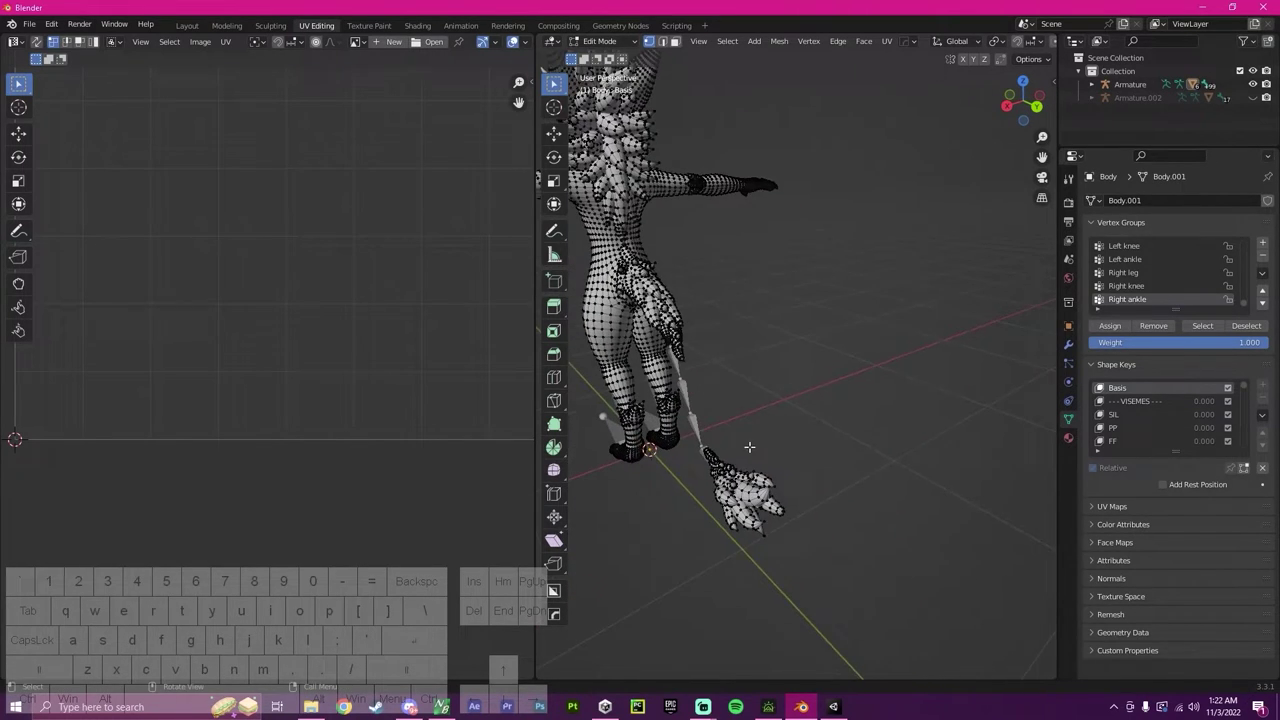
scroll(749, 446, up, 3)
shift+middle_drag(749, 446, 877, 326)
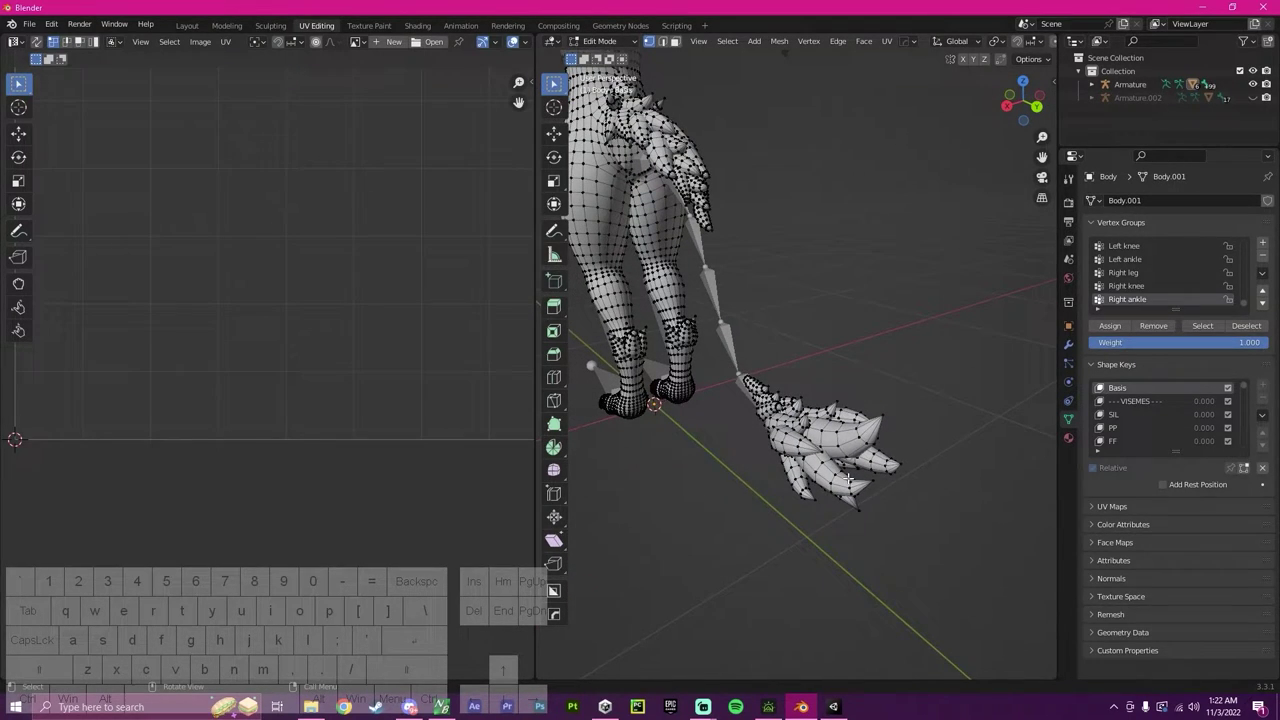
key(l)
key(l)
key(l)
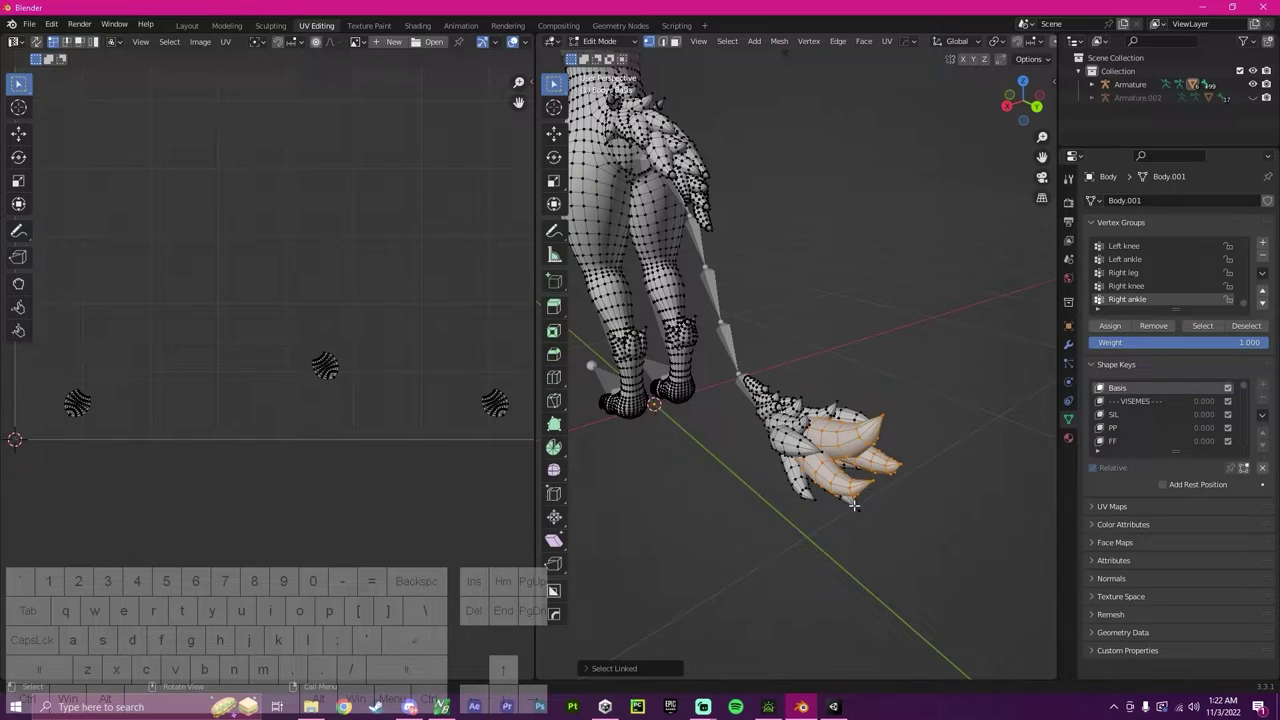
key(l)
key(l)
key(l)
key(l)
key(l)
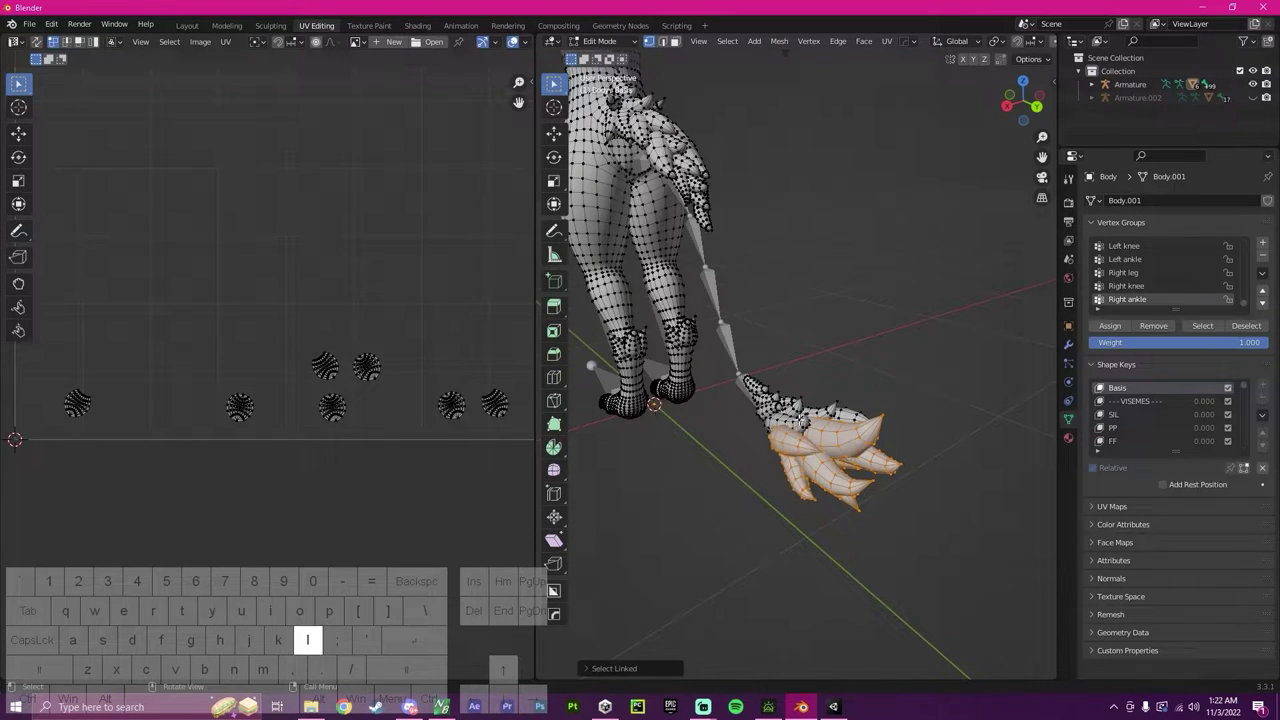
key(l)
key(l)
key(l)
key(l)
middle_drag(780, 410, 828, 424)
key(l)
right_click(783, 453)
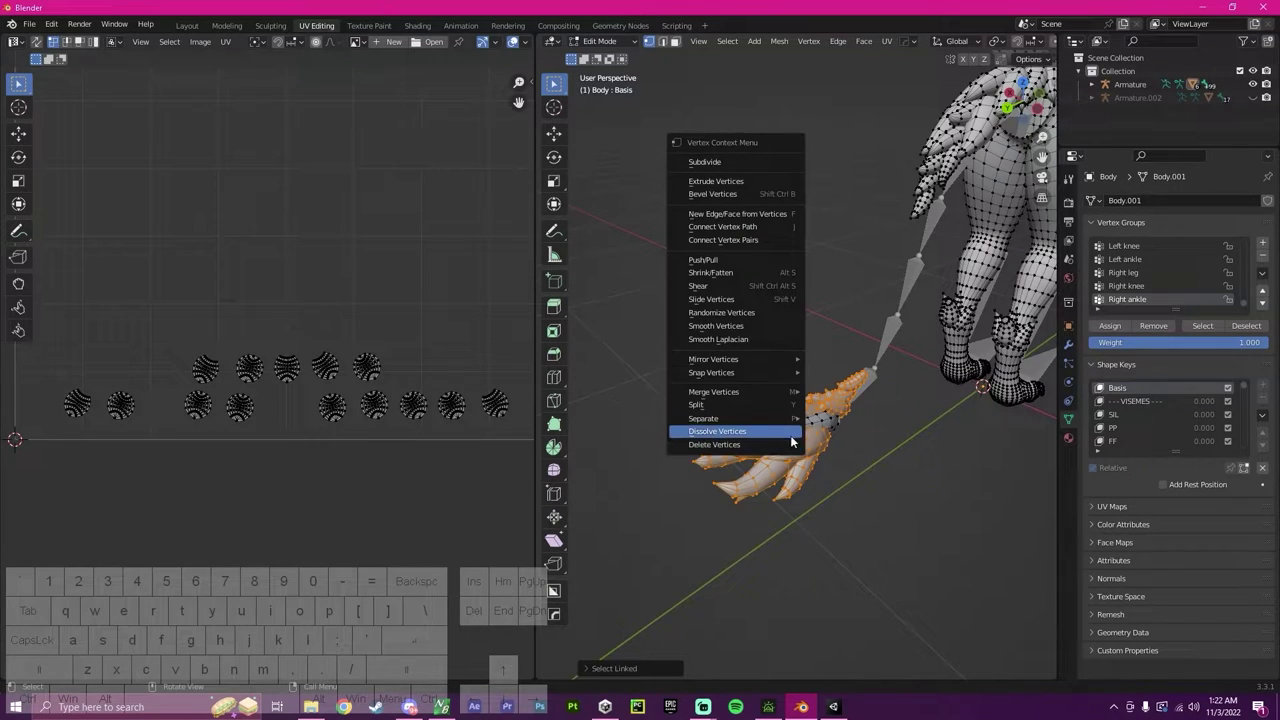
key(l)
key(l)
right_click(812, 429)
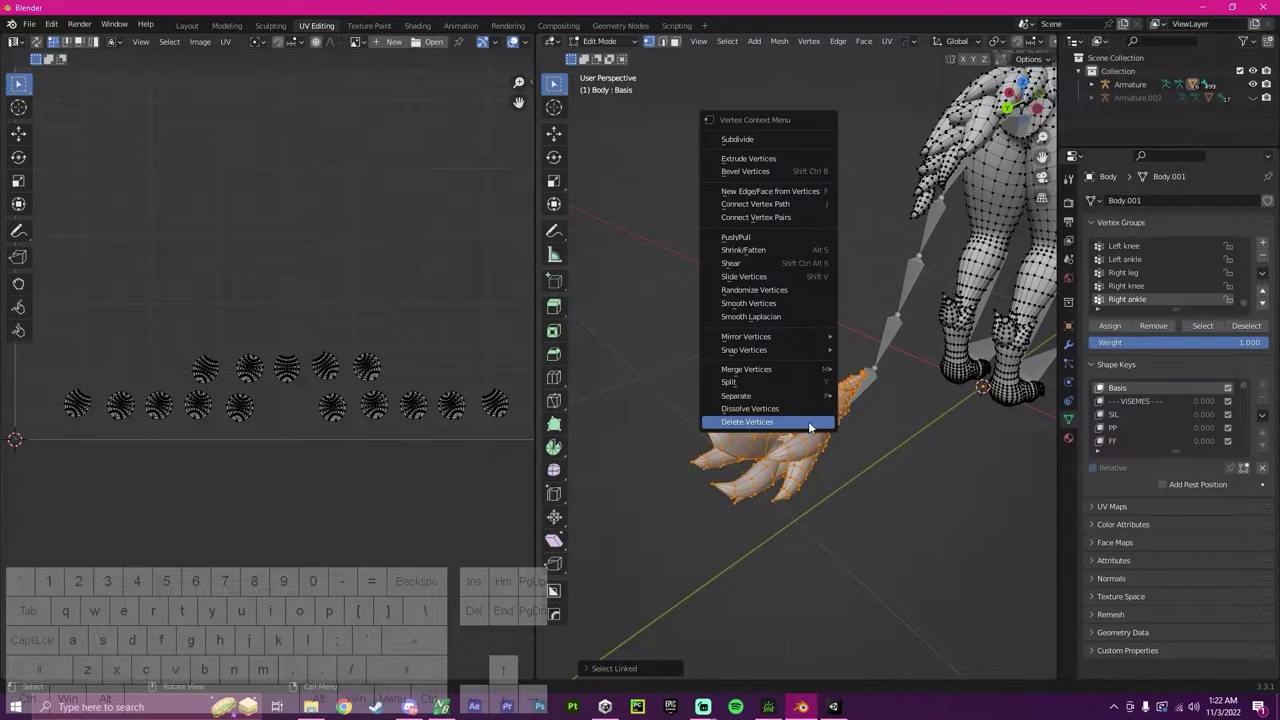
click(752, 425)
Select all linked fur tufts along the upper part of the old tail and delete their vertices.
middle_drag(818, 400, 806, 274)
middle_drag(927, 398, 778, 414)
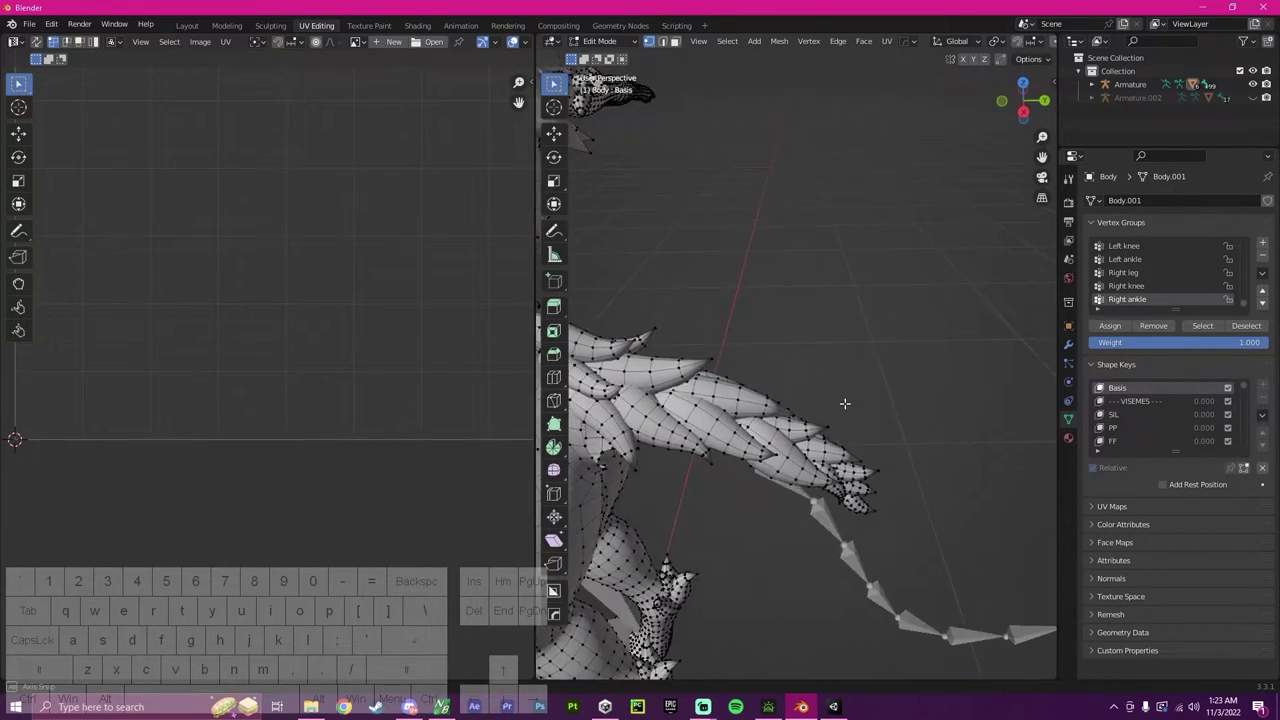
middle_drag(845, 403, 712, 314)
key(l)
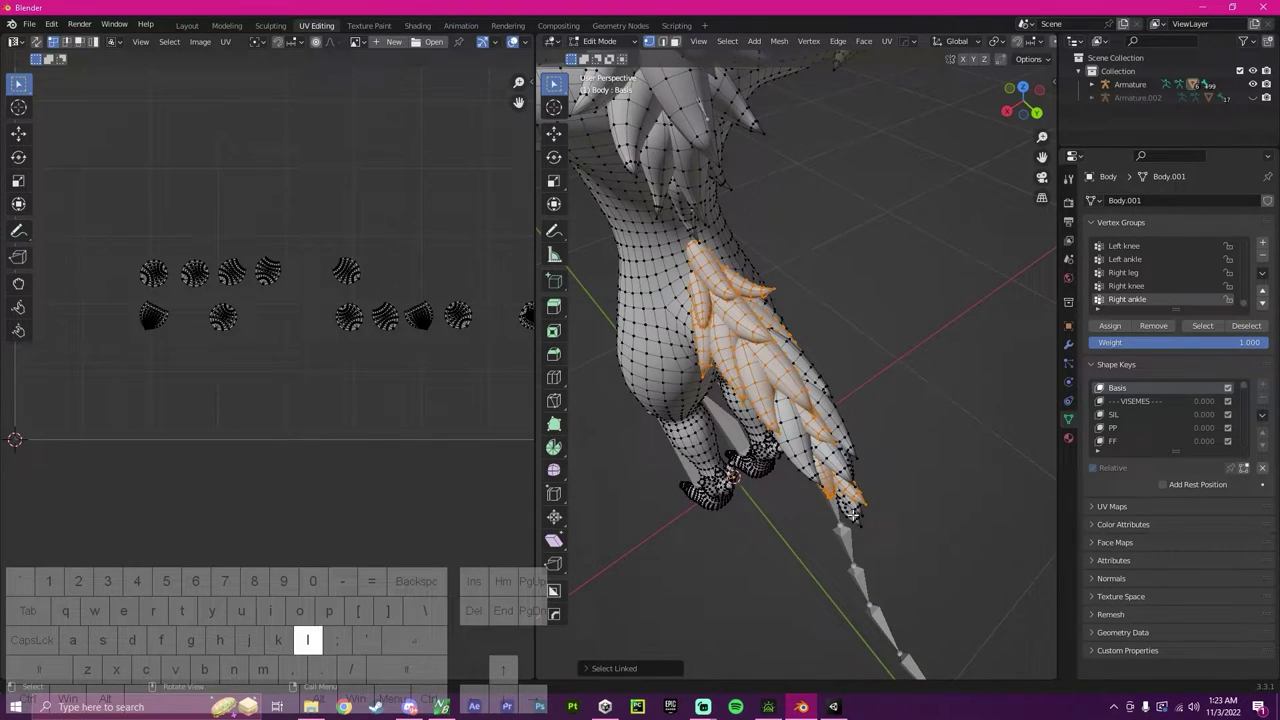
middle_drag(818, 481, 678, 394)
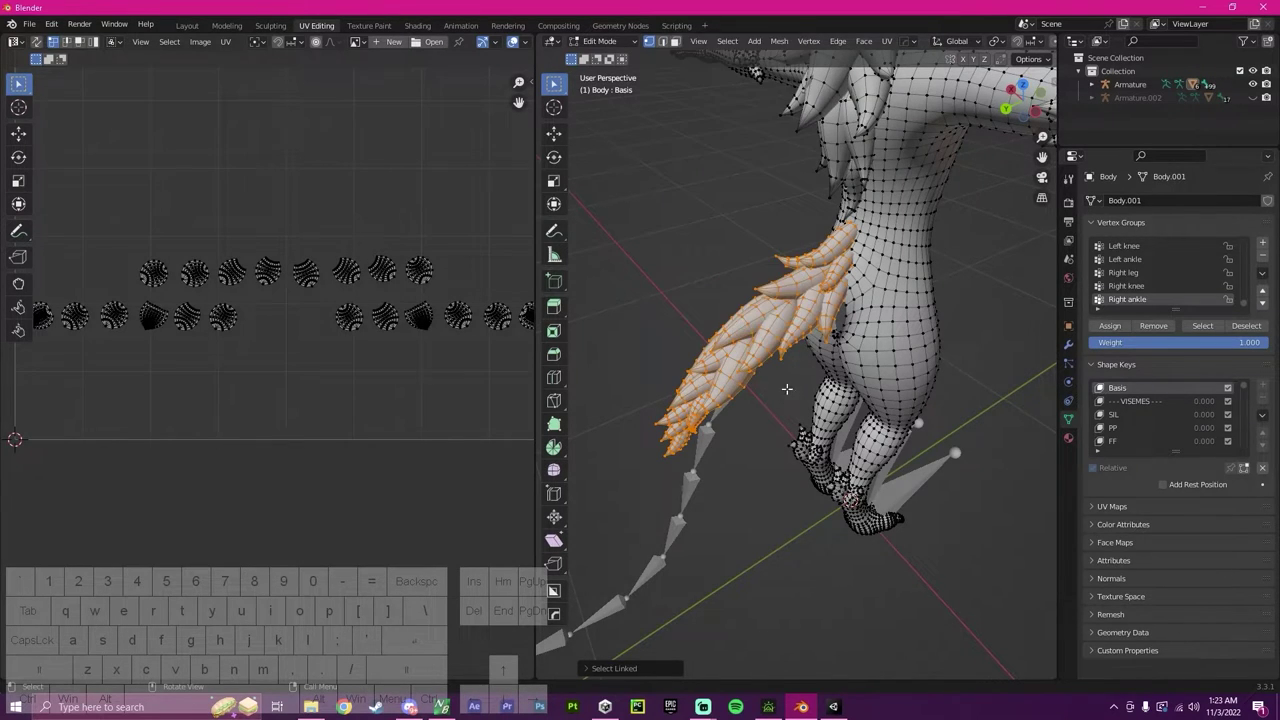
right_click(783, 349)
click(715, 344)
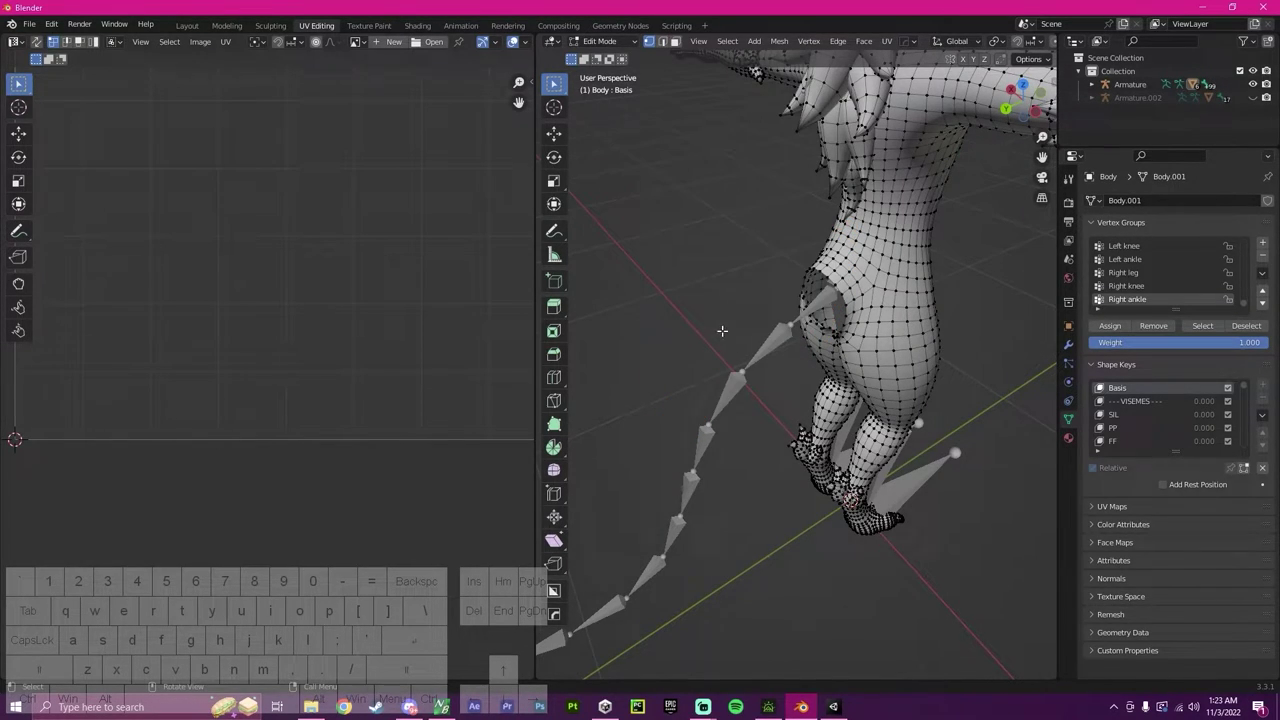
Leave mesh editing, select the avatar's main Armature, and put it in Edit Mode with the tail bone chain in view.
middle_drag(743, 543, 763, 305)
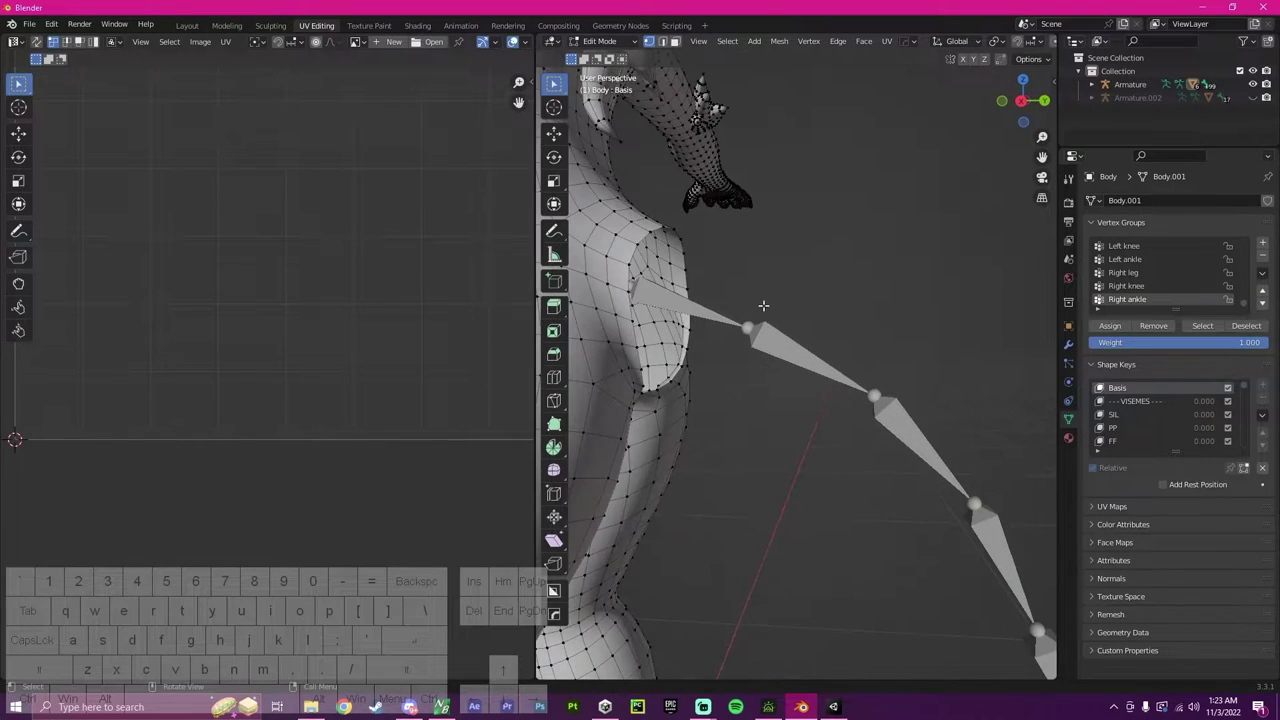
click(612, 41)
click(605, 57)
click(801, 343)
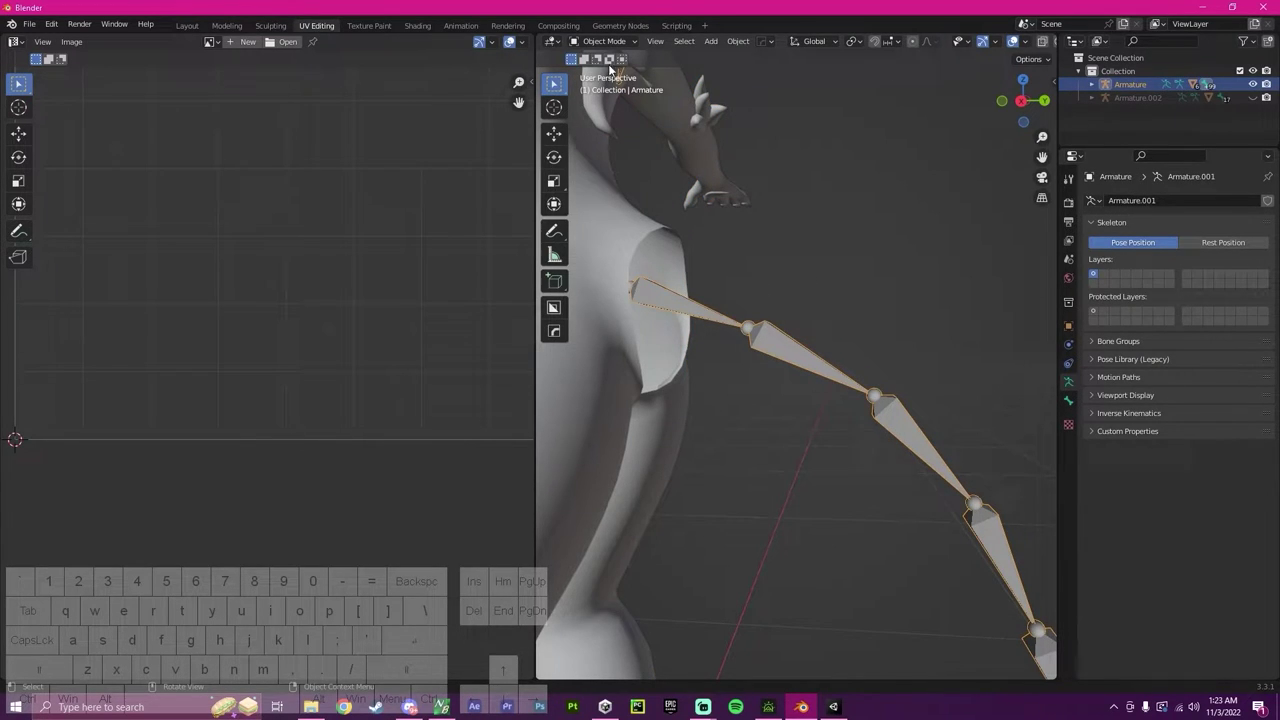
click(604, 41)
click(603, 71)
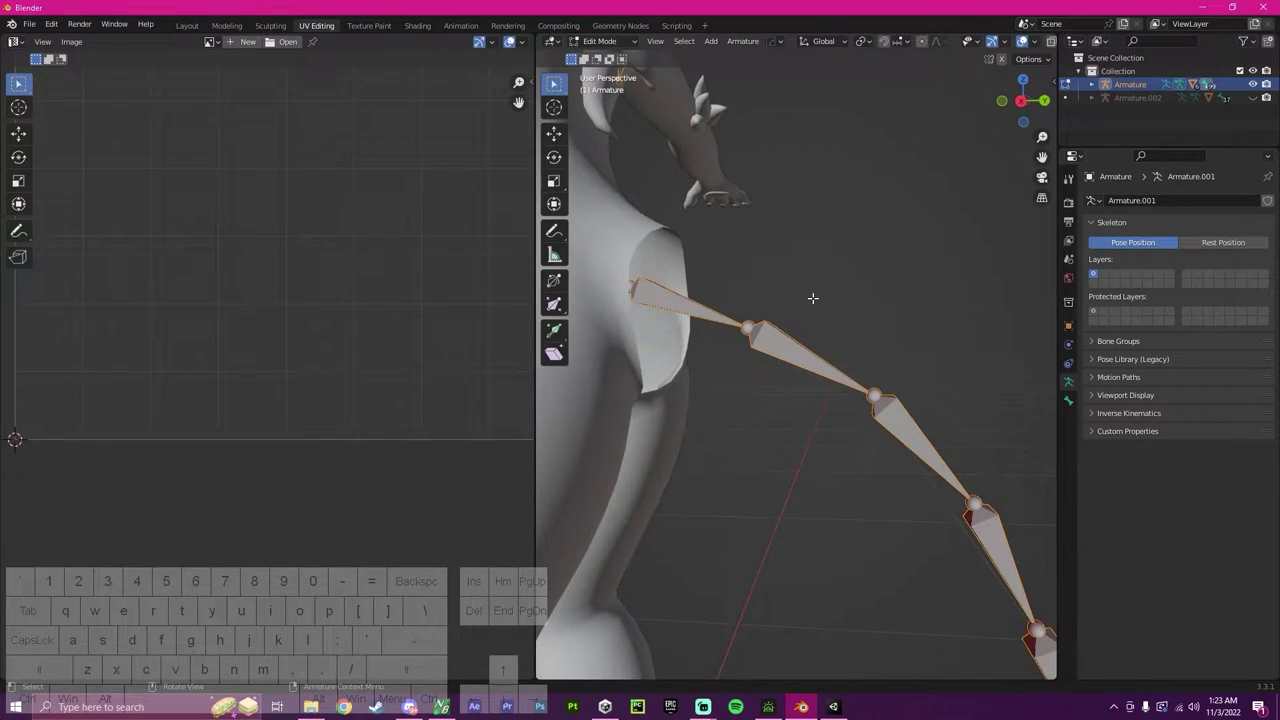
middle_drag(814, 294, 920, 366)
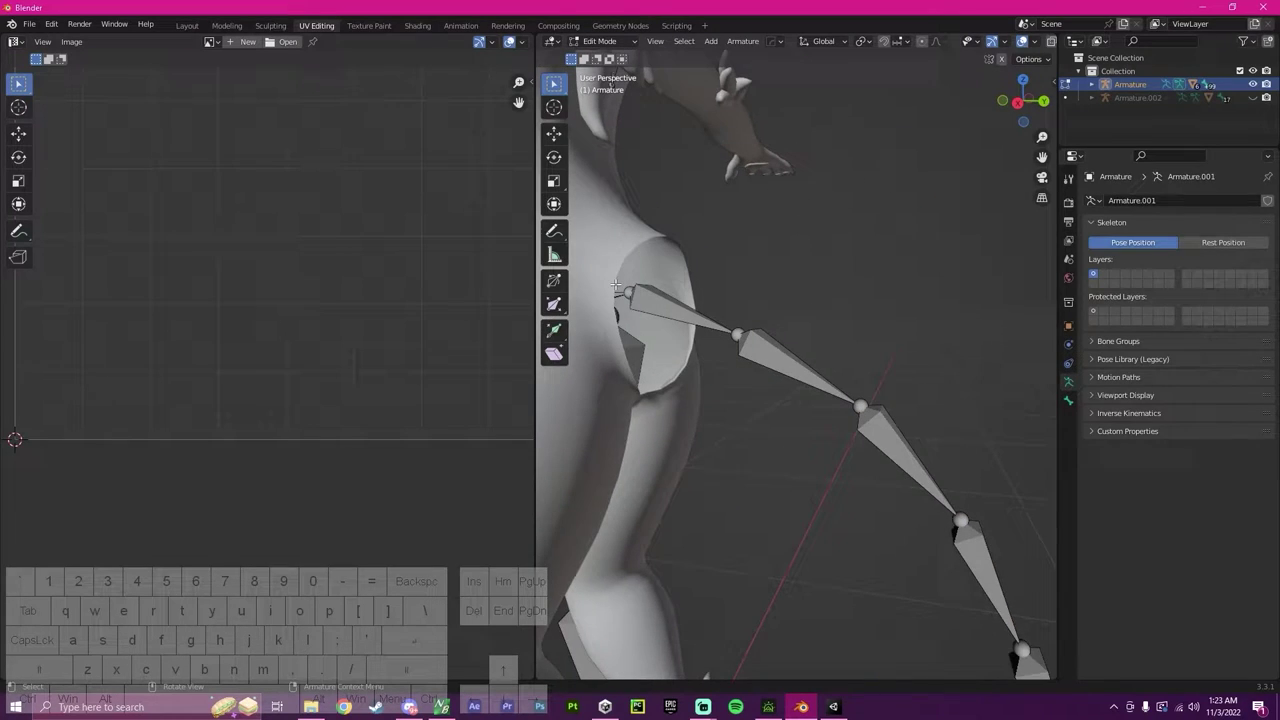
shift+middle_drag(942, 506, 766, 402)
scroll(720, 409, down, 4)
shift+middle_drag(766, 402, 786, 397)
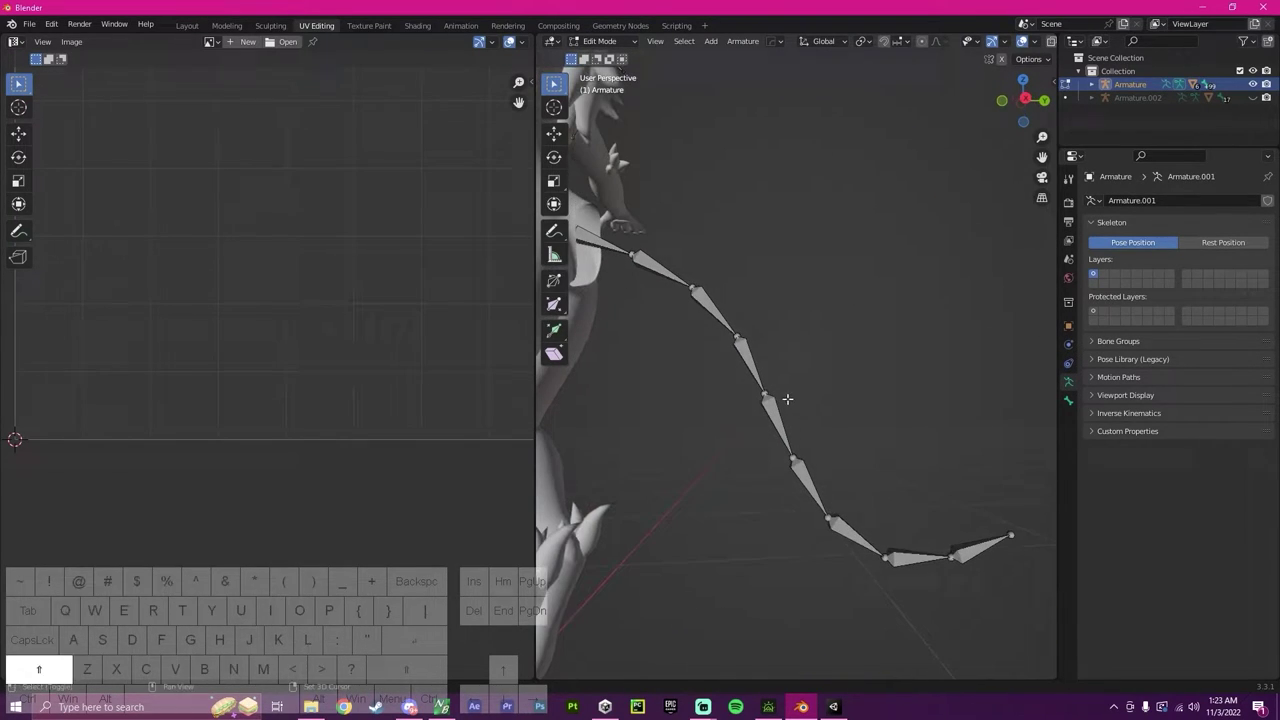
middle_drag(754, 312, 775, 333)
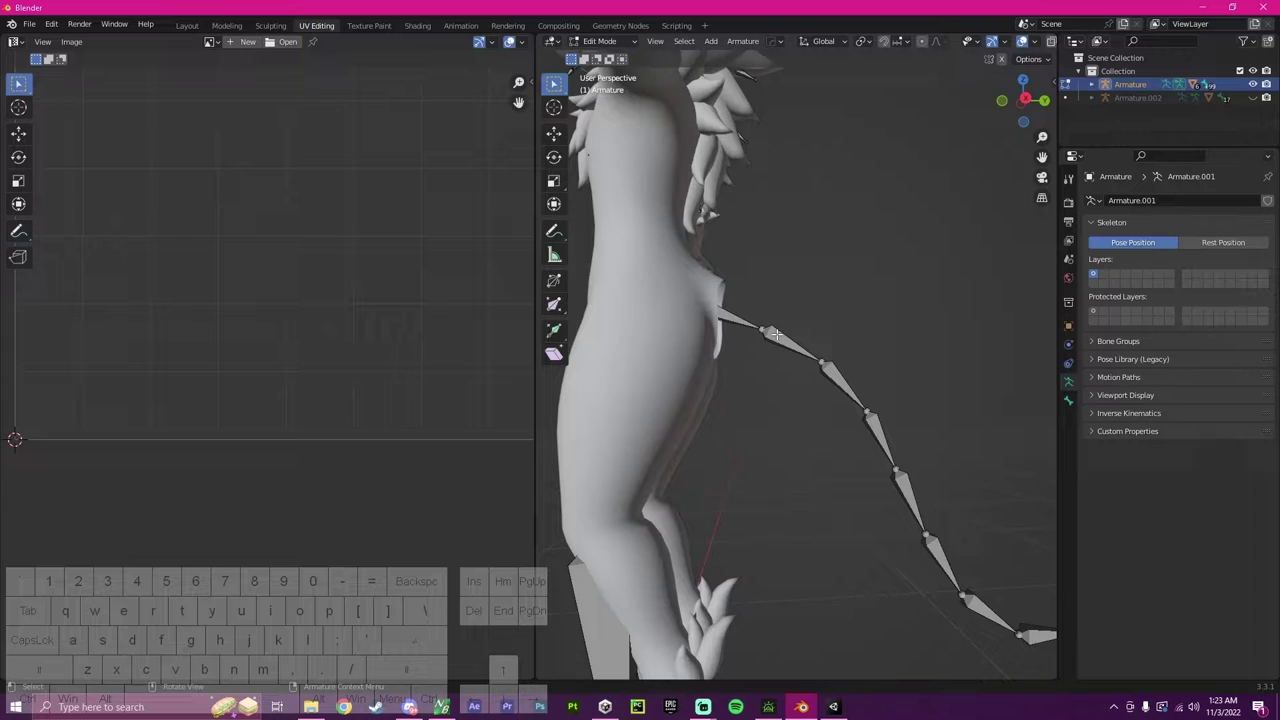
Select every bone of the old tail chain from Tail1 through Tail9 and delete the selected bones.
click(1092, 85)
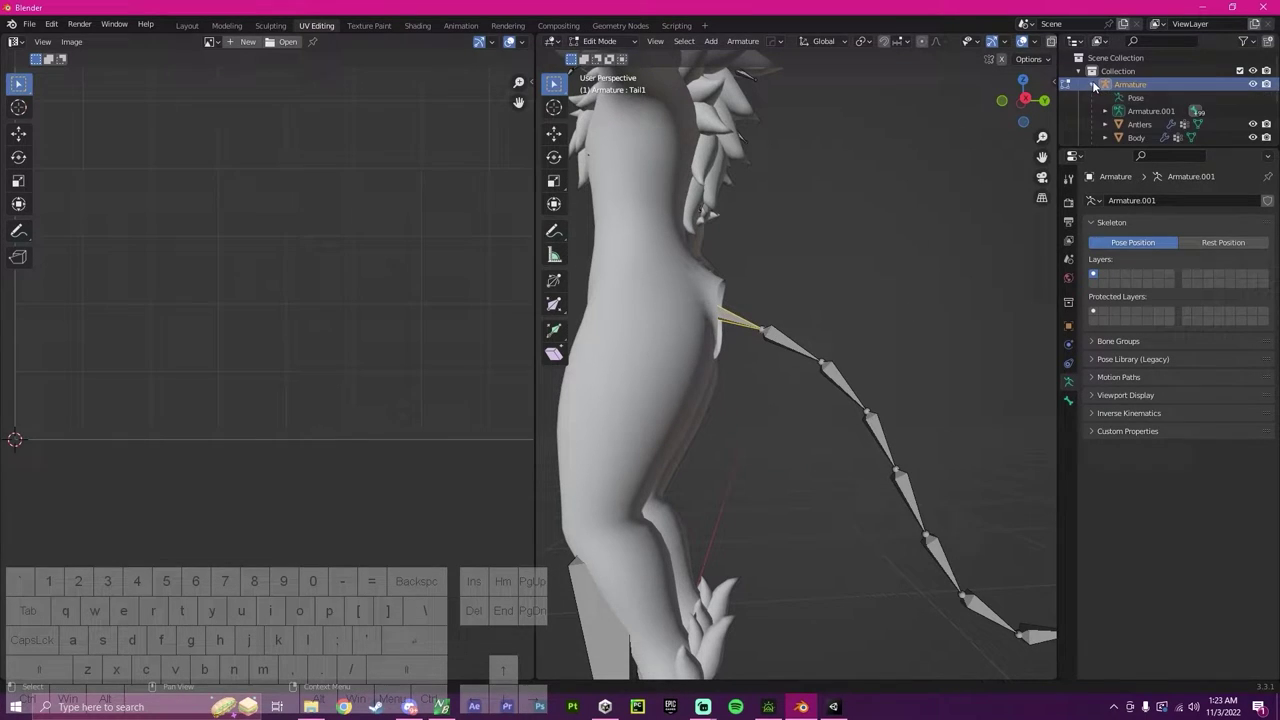
scroll(1118, 126, down, 2)
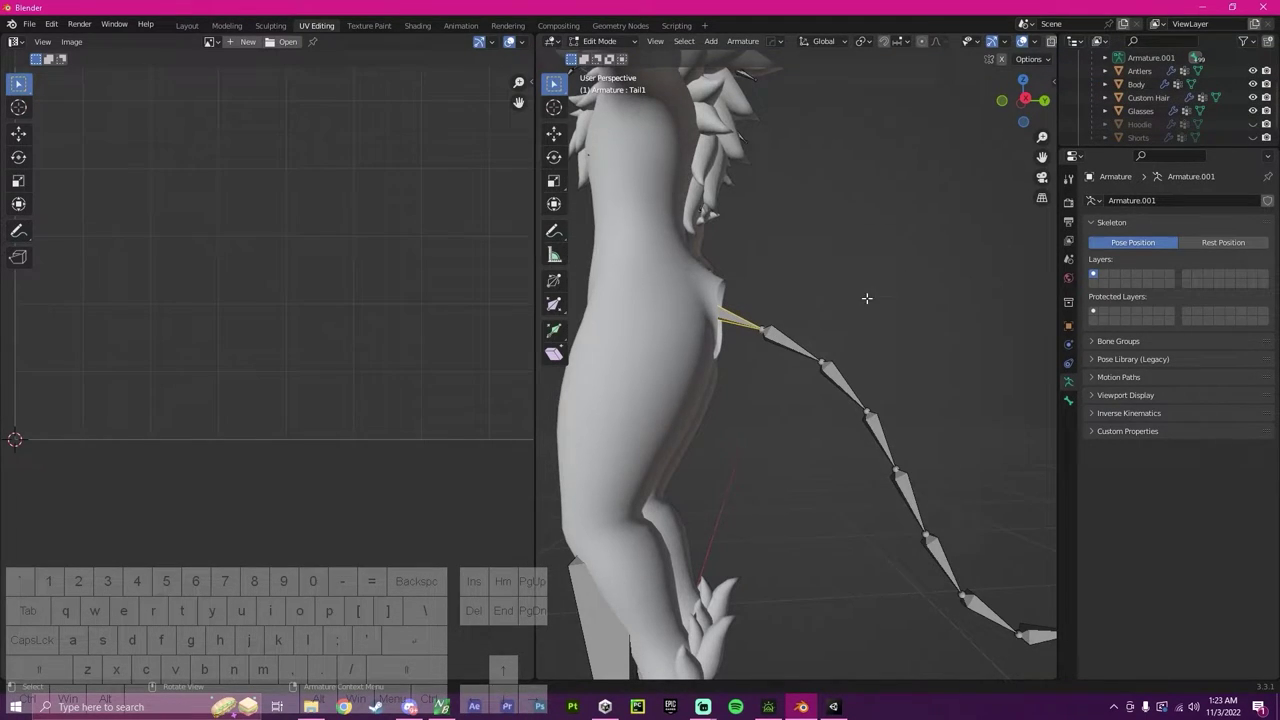
scroll(866, 297, up, 4)
shift+middle_drag(697, 281, 766, 380)
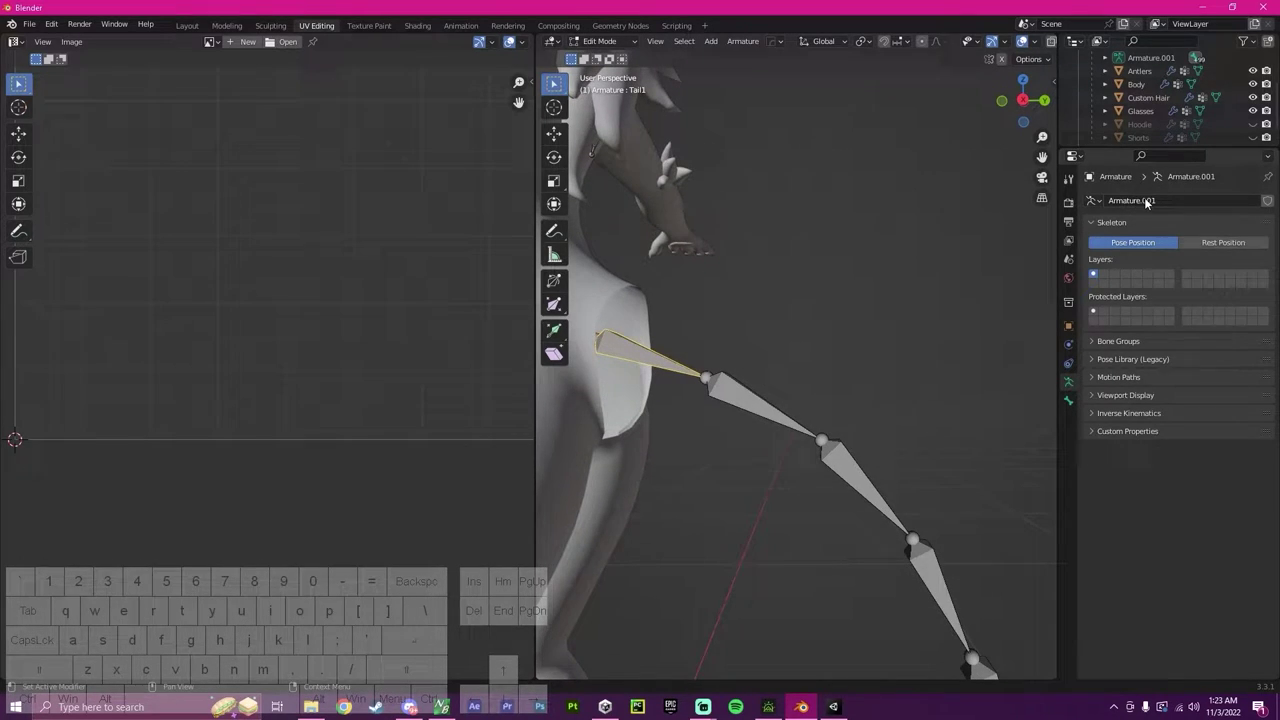
shift+middle_drag(833, 406, 828, 312)
scroll(828, 312, down, 4)
shift+middle_drag(854, 380, 754, 314)
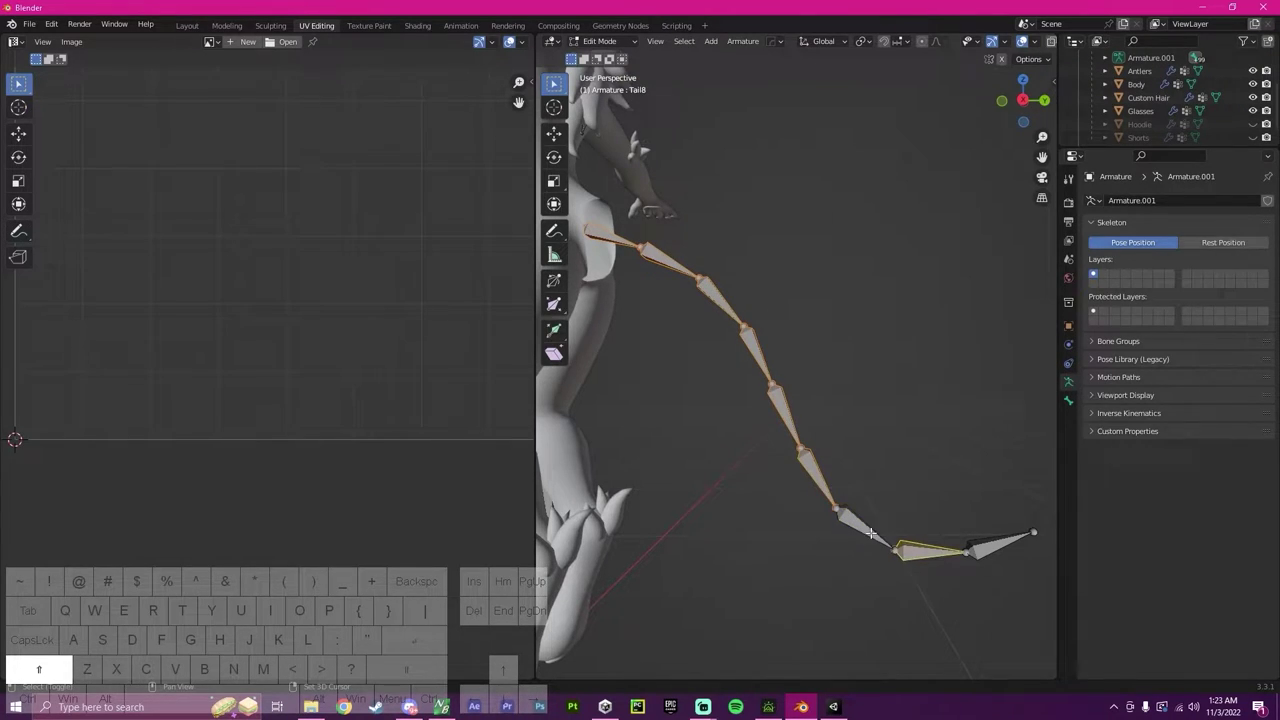
shift+click(972, 565)
right_click(770, 490)
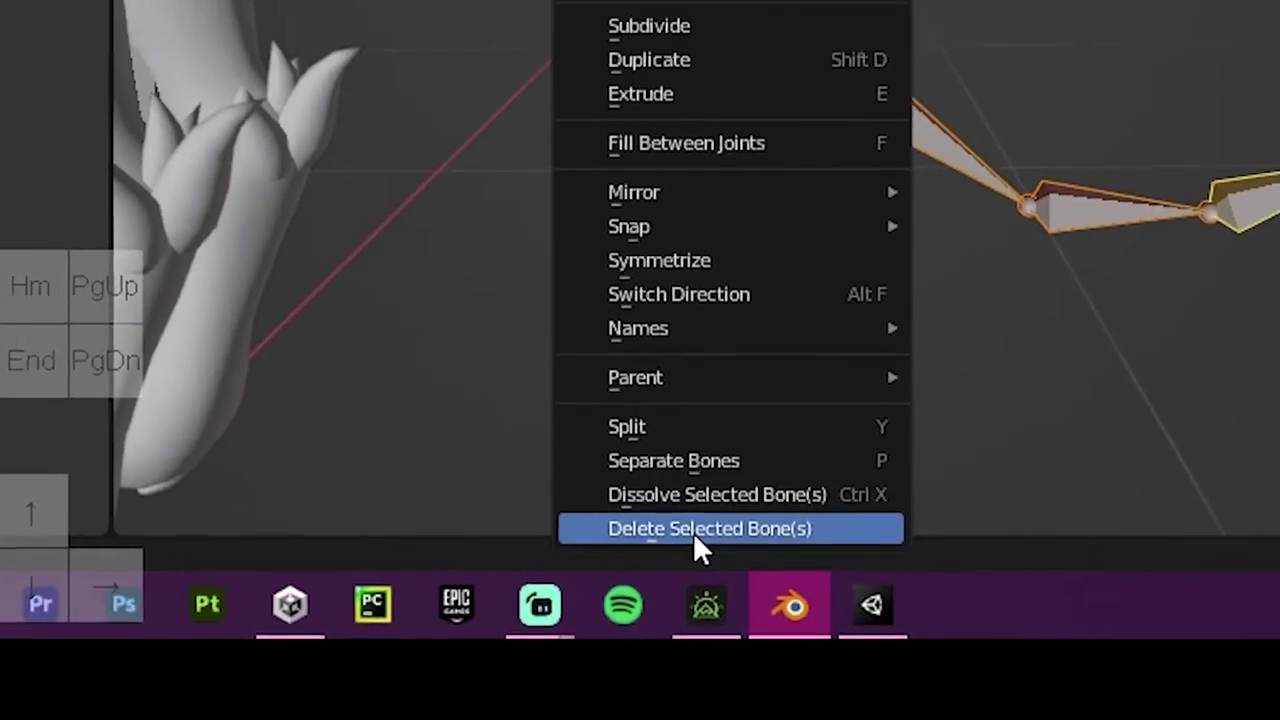
key(Escape)
right_click(734, 403)
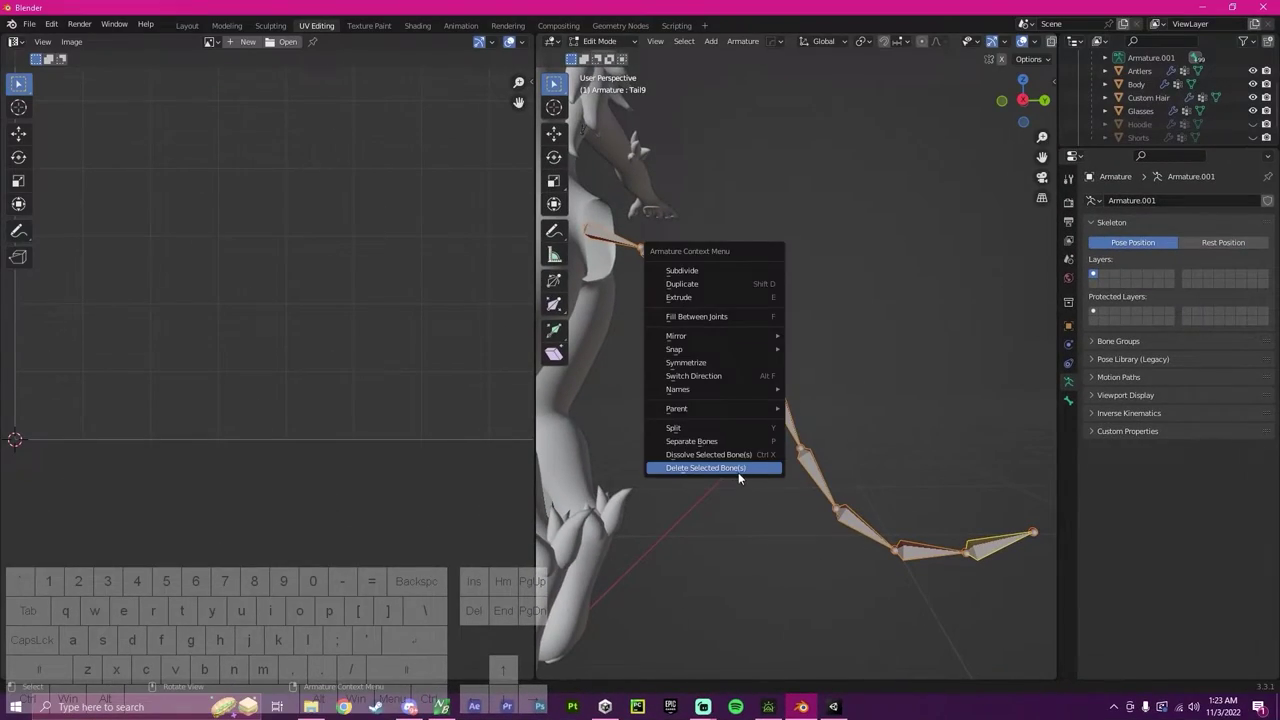
click(739, 468)
click(714, 469)
Expand Armature.001 and its Hips bone in the scene hierarchy and select the TailRoot bone there.
middle_drag(780, 500, 640, 339)
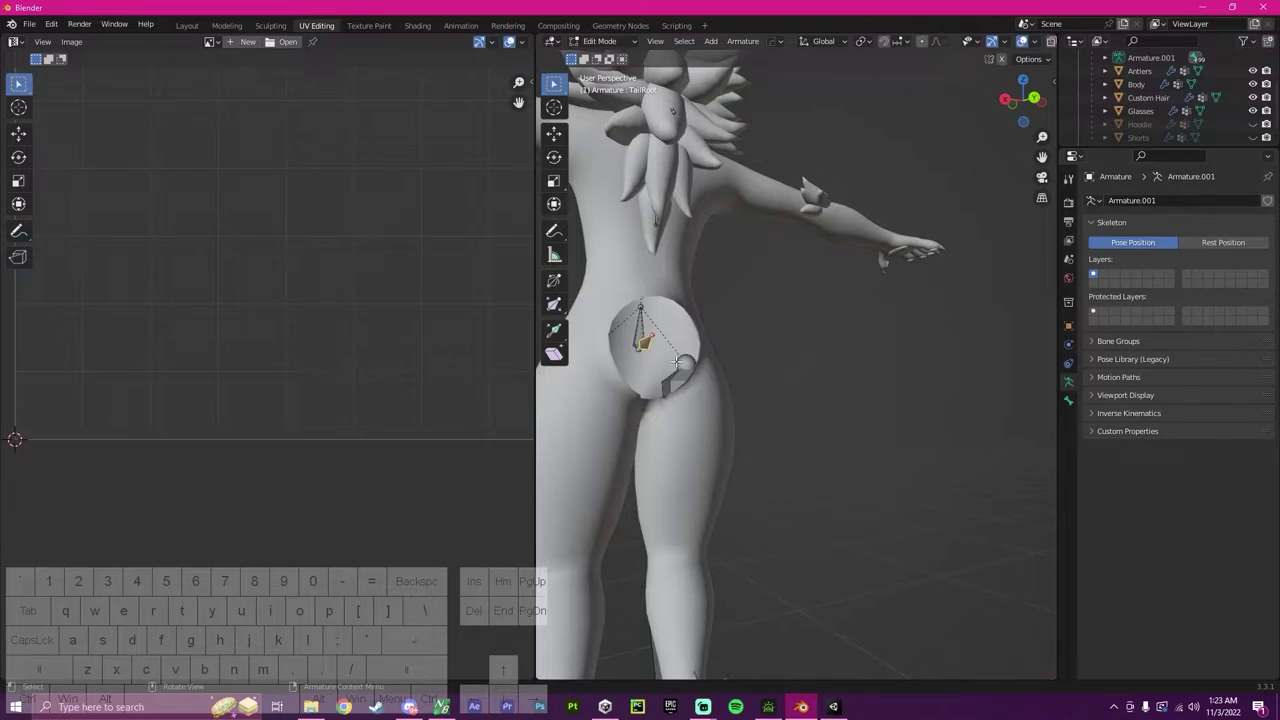
middle_drag(839, 272, 768, 366)
scroll(1117, 97, up, 1)
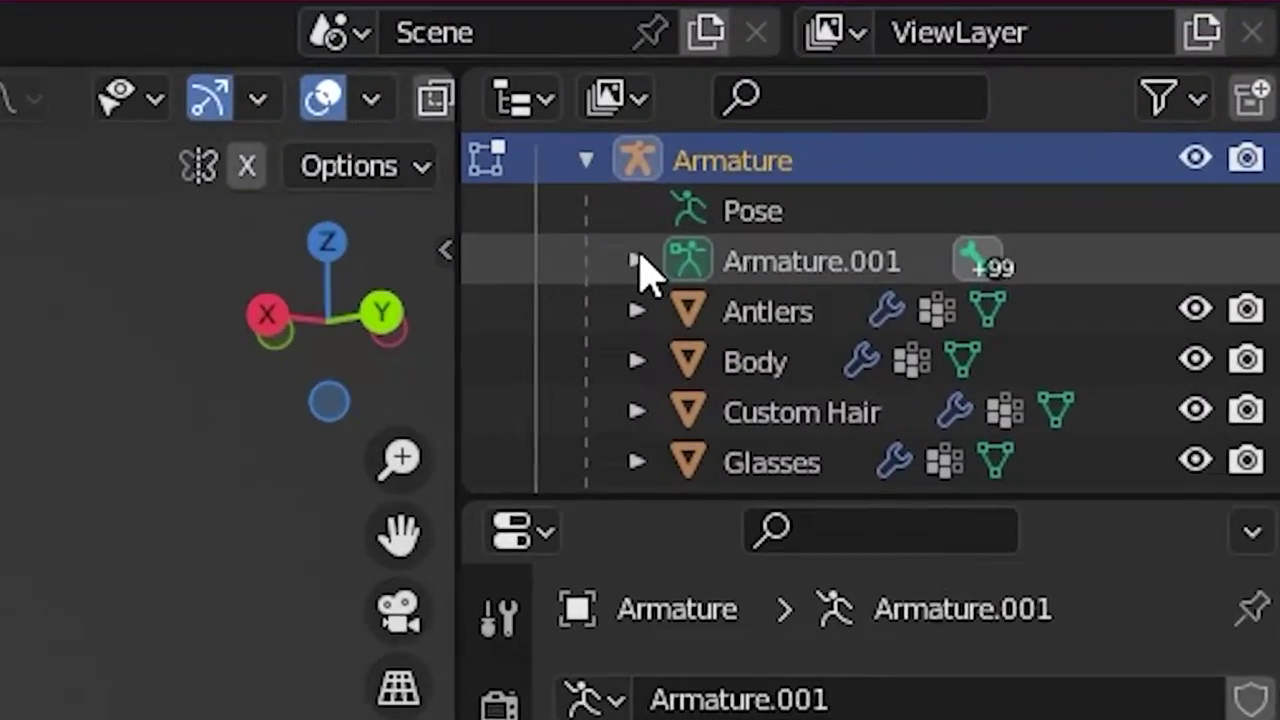
scroll(861, 168, up, 1)
scroll(861, 200, down, 1)
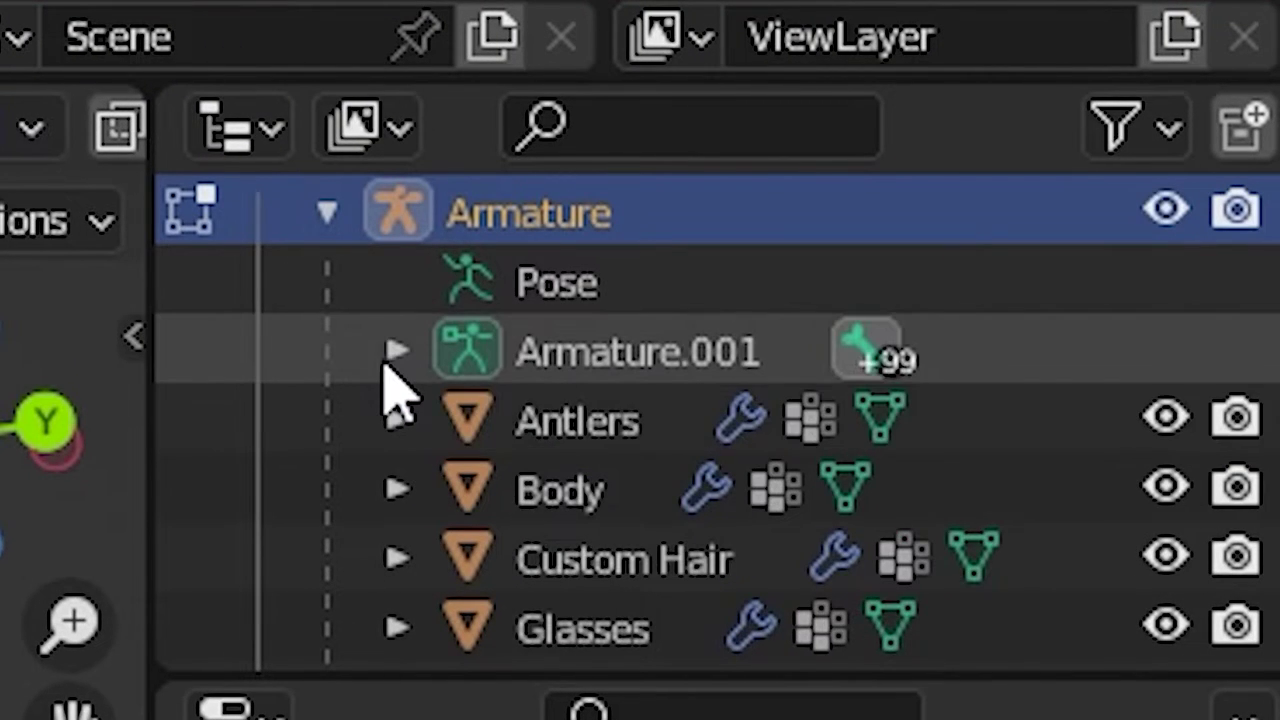
click(397, 350)
click(466, 420)
click(480, 550)
scroll(590, 560, down, 2)
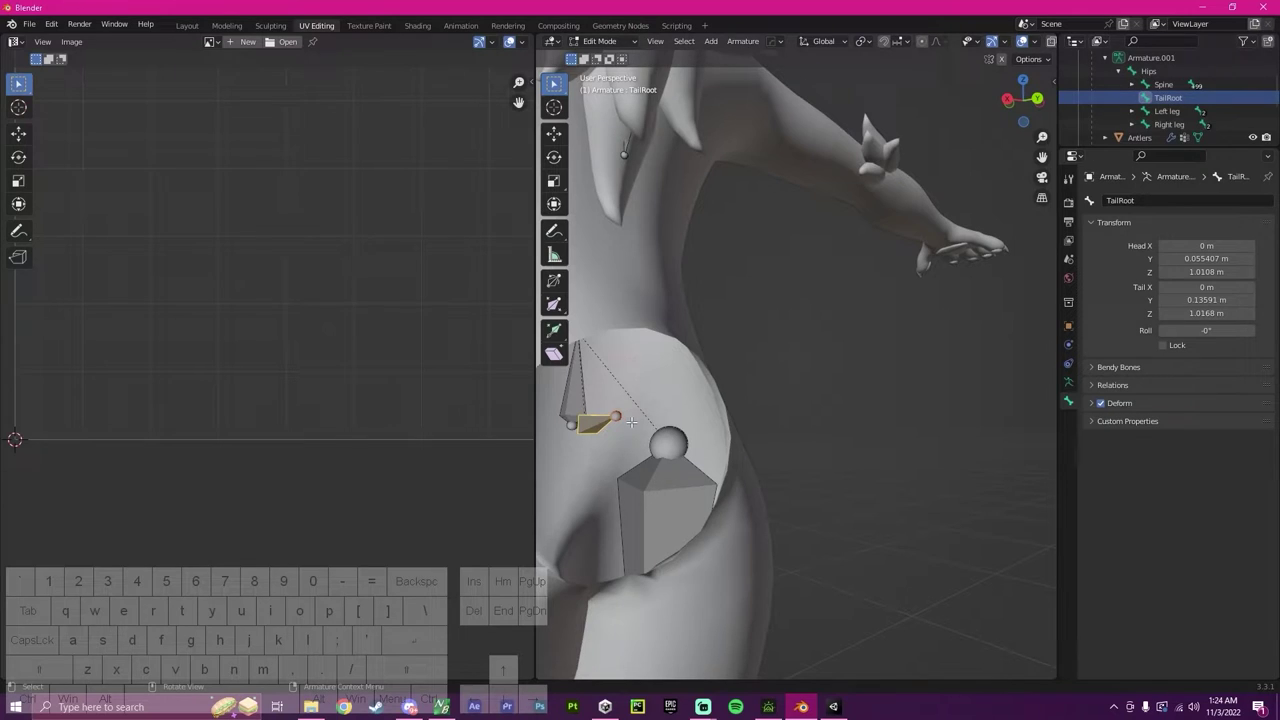
Leave armature editing and return to Object Mode.
scroll(668, 401, down, 3)
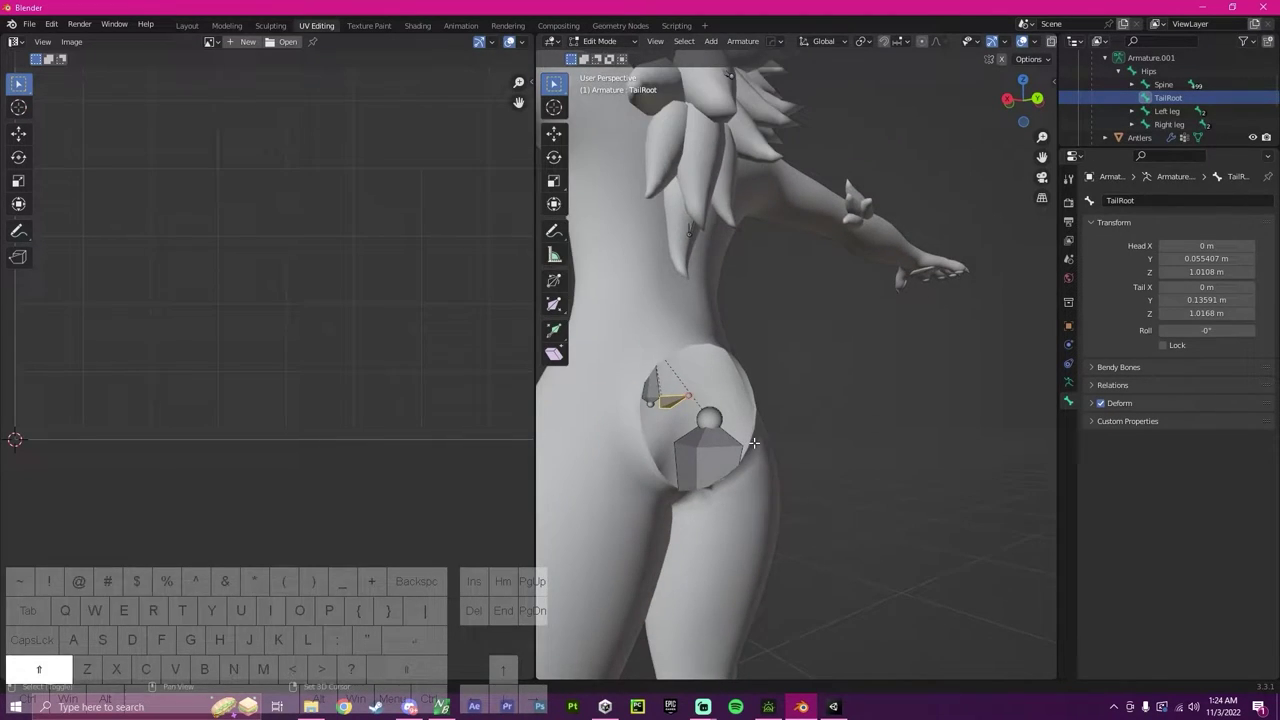
shift+middle_drag(668, 401, 710, 403)
mouse_move(775, 450)
middle_down()
mouse_move(875, 455)
mouse_move(766, 460)
middle_up()
scroll(880, 452, down, 3)
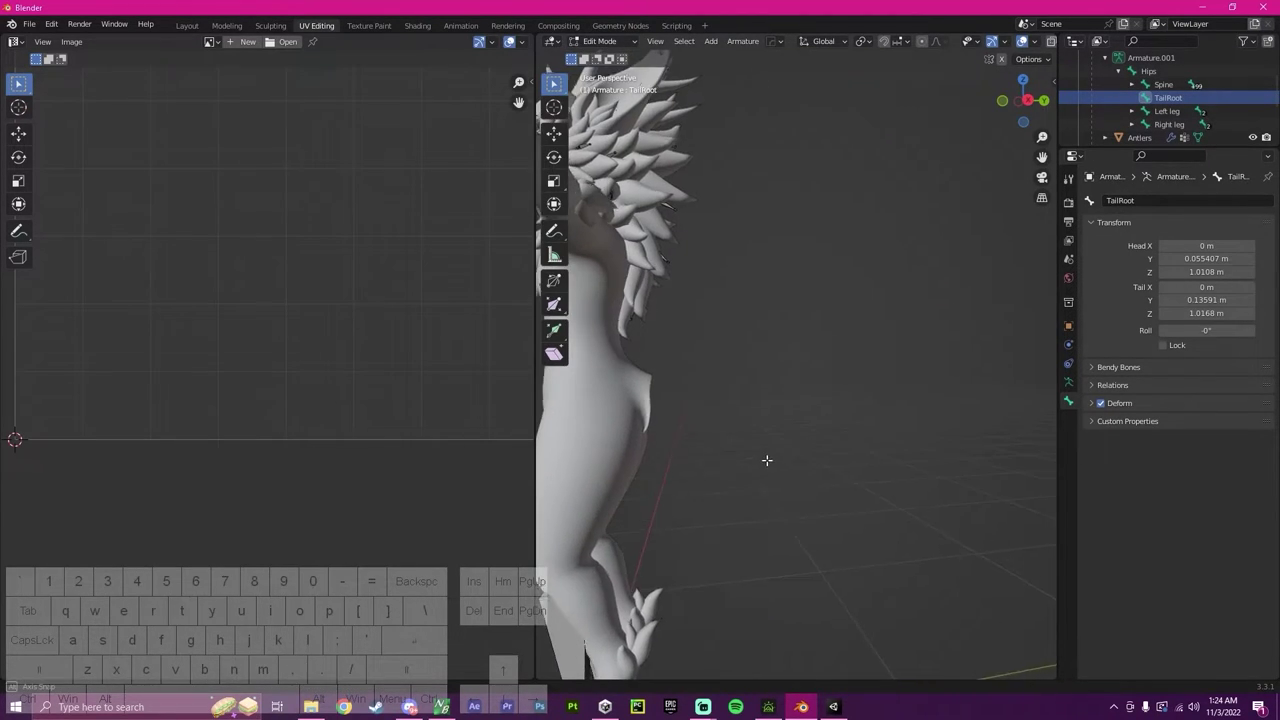
click(600, 41)
click(608, 57)
Select the hidden Armature.002 in the scene hierarchy and reveal all hidden objects.
scroll(833, 448, down, 5)
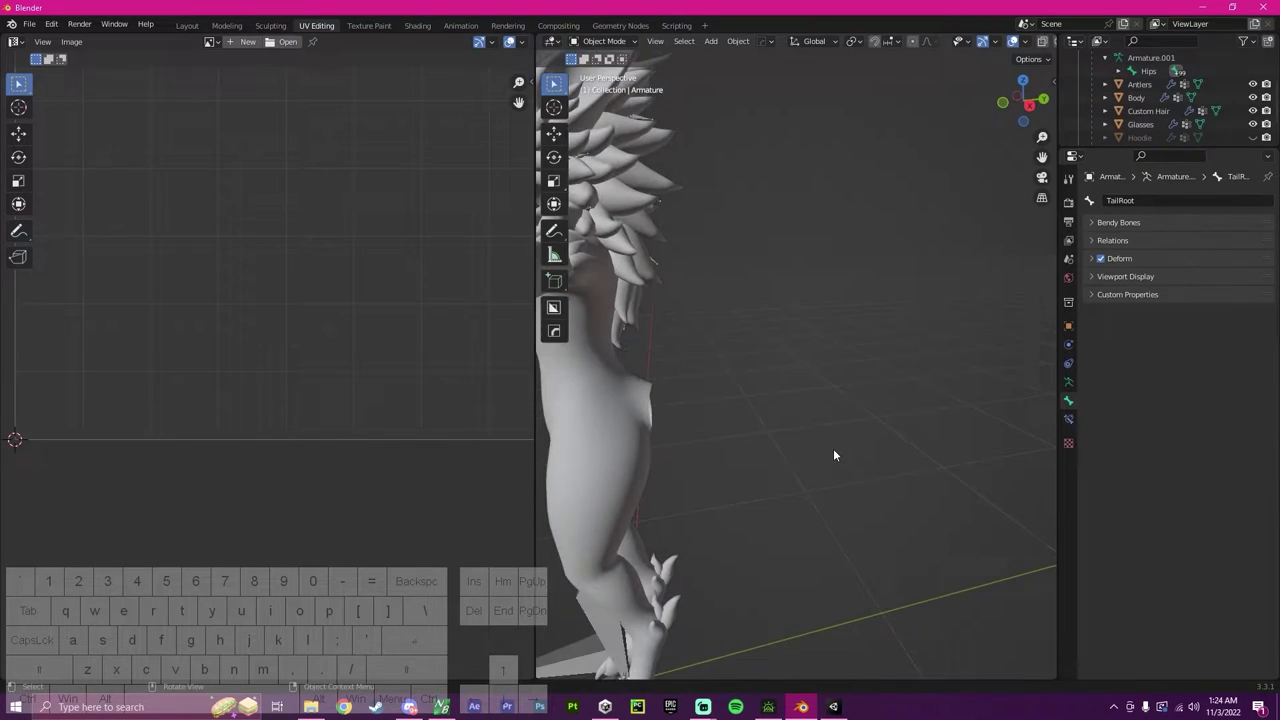
scroll(1133, 120, down, 2)
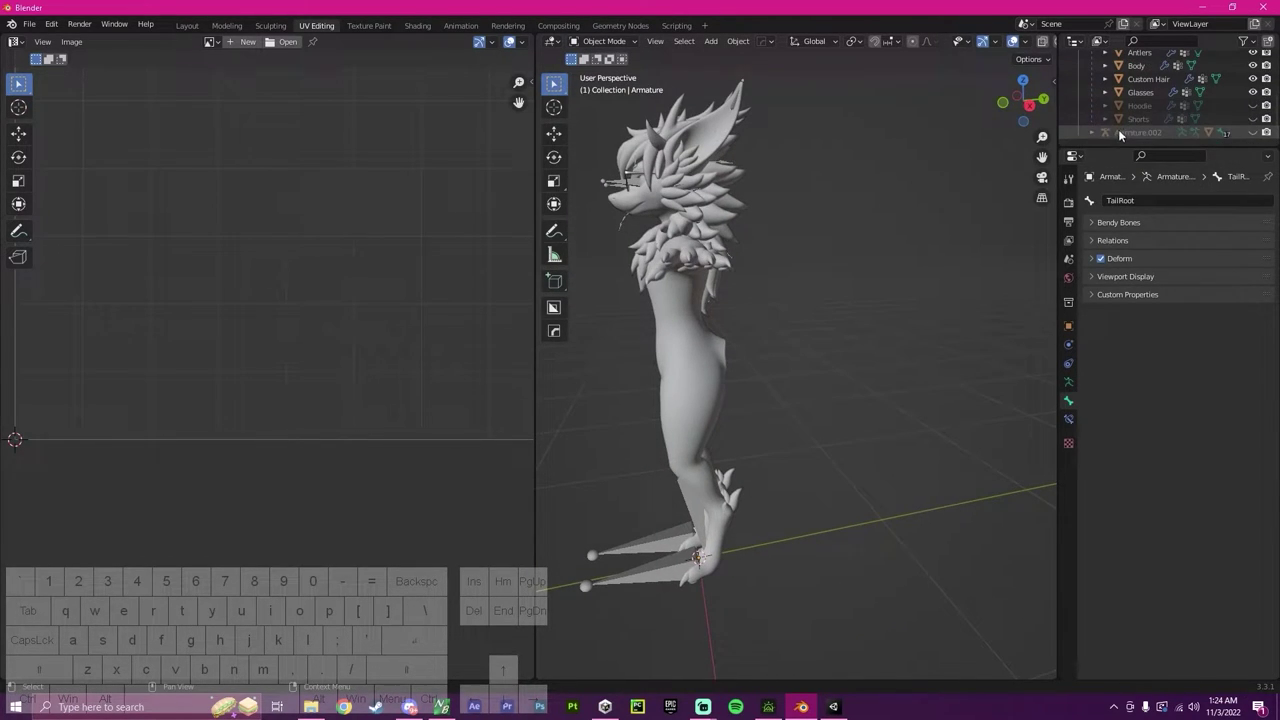
click(1117, 131)
right_click(1117, 131)
mouse_move(1080, 376)
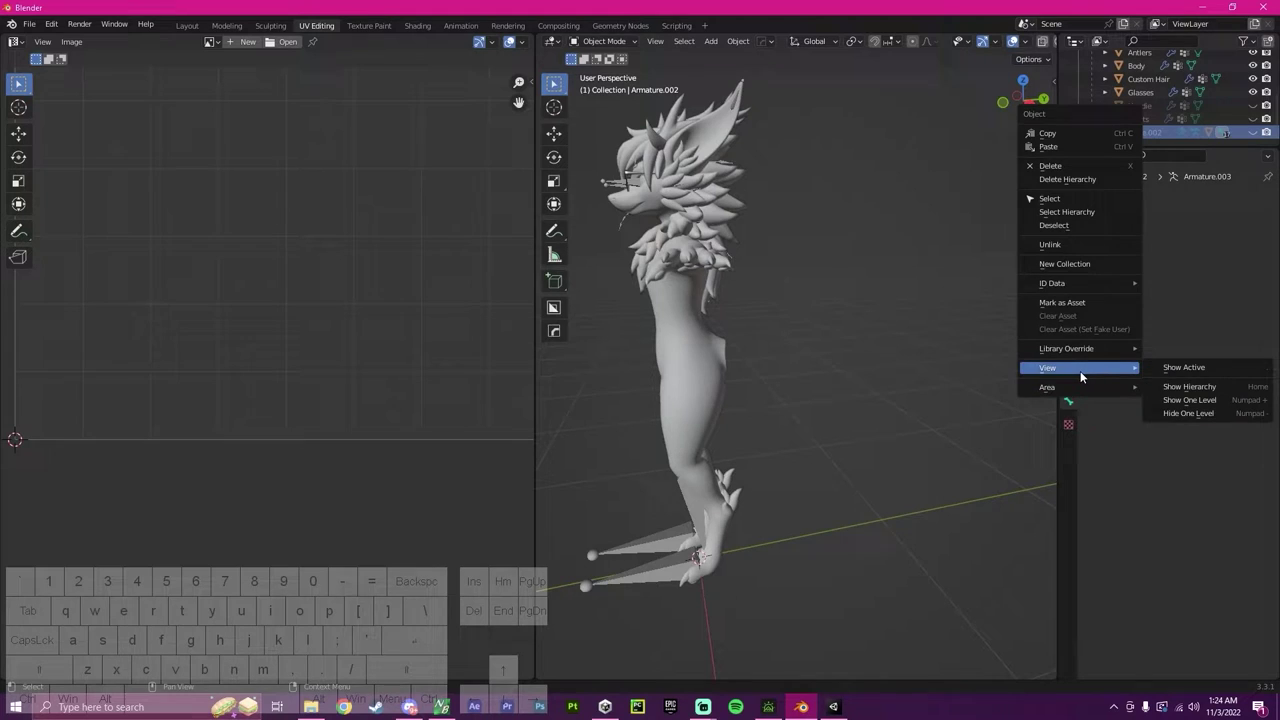
click(1175, 368)
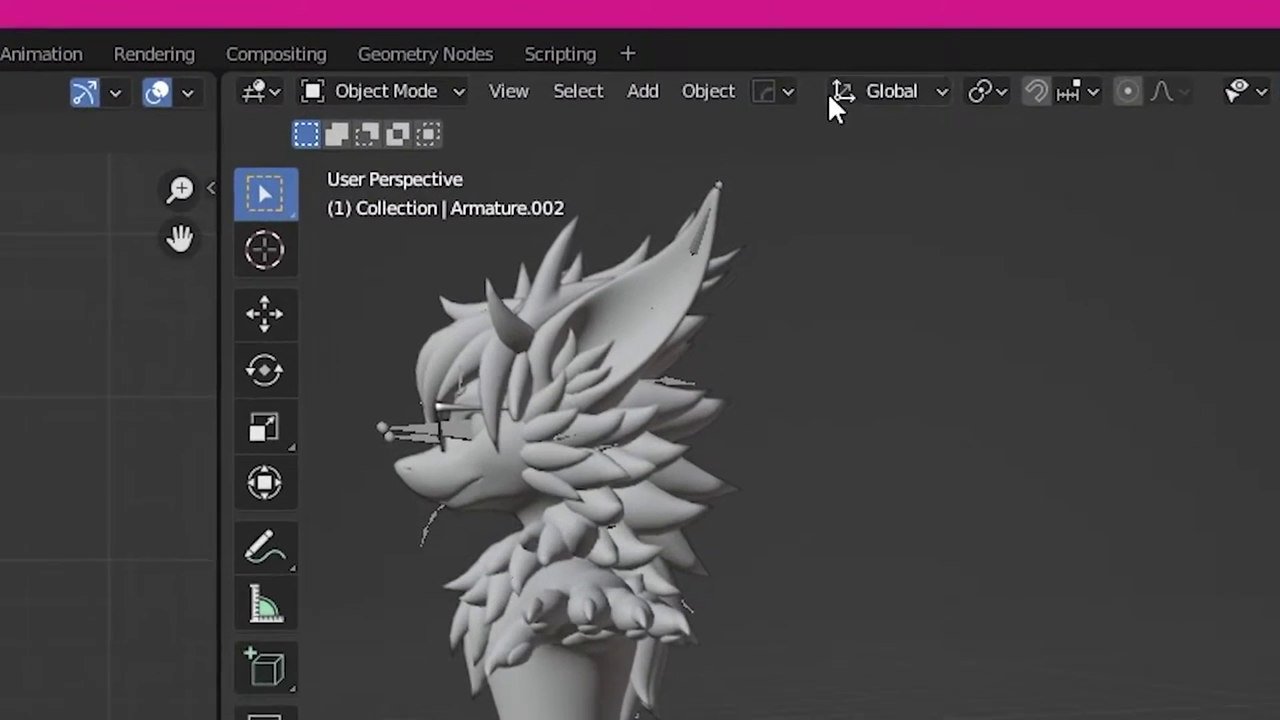
click(738, 41)
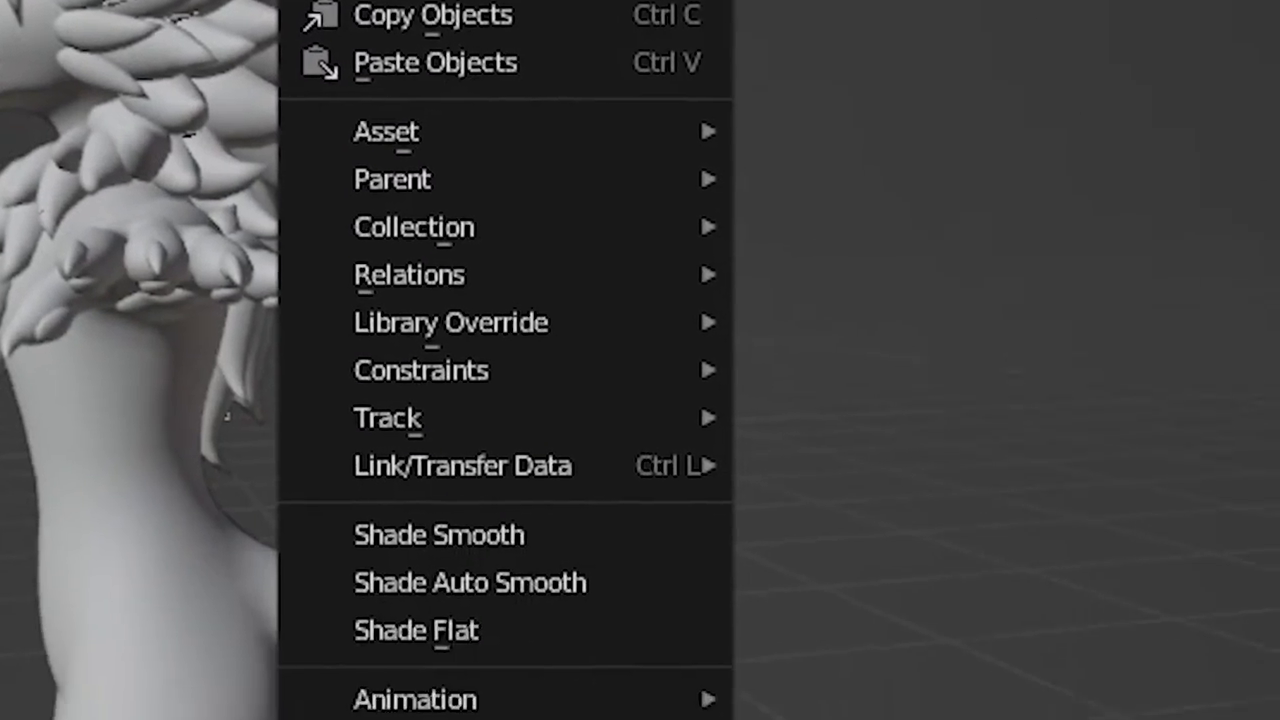
mouse_move(469, 580)
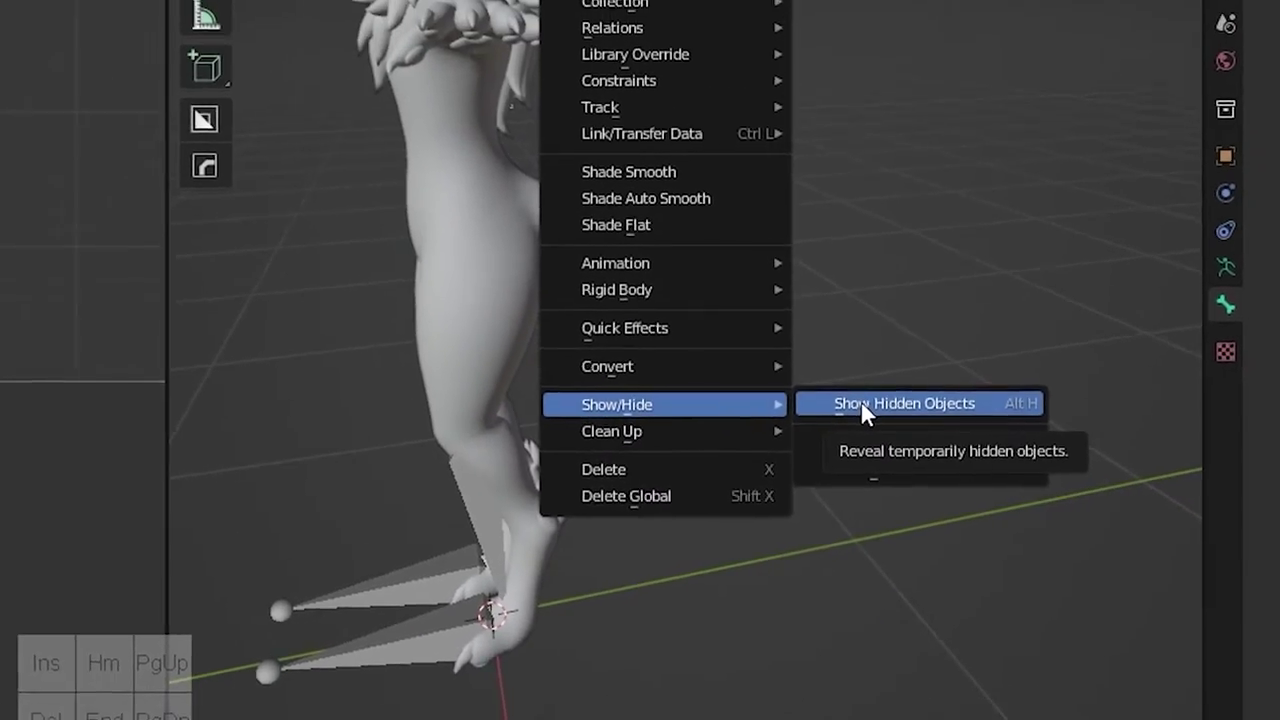
click(830, 366)
click(856, 281)
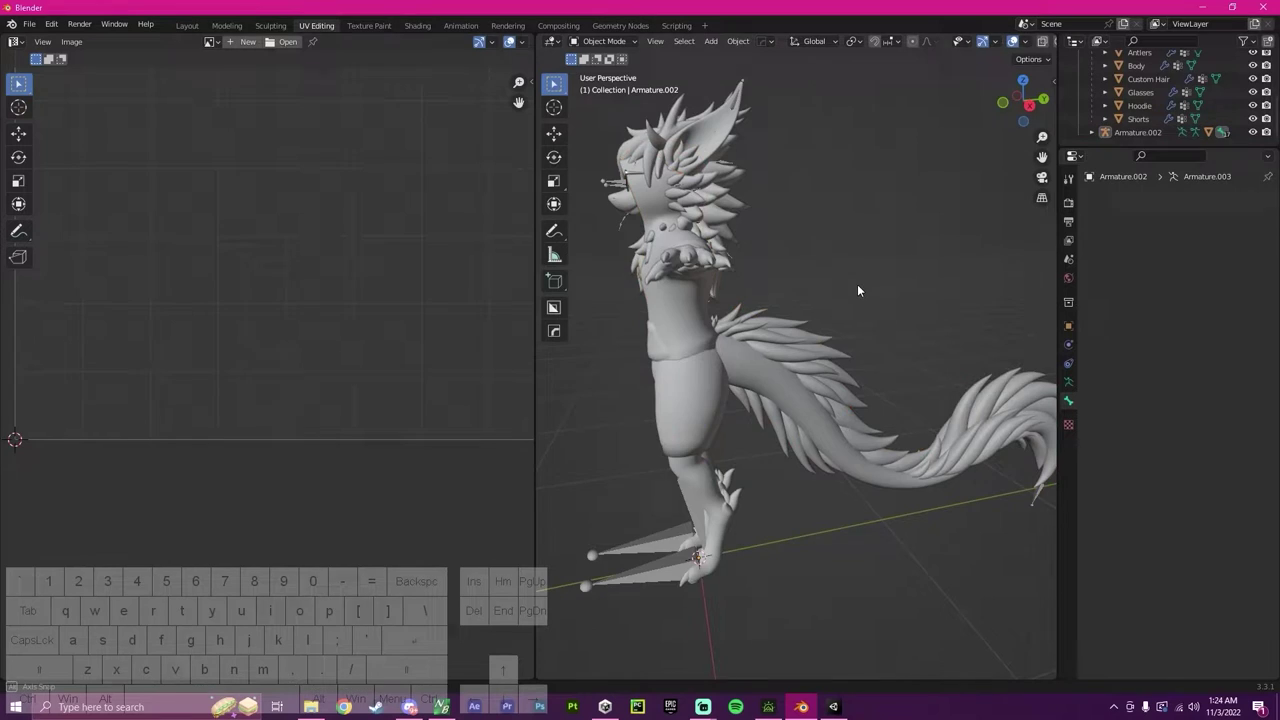
Hide the Hoodie and Shorts objects again.
middle_drag(850, 267, 823, 294)
click(701, 317)
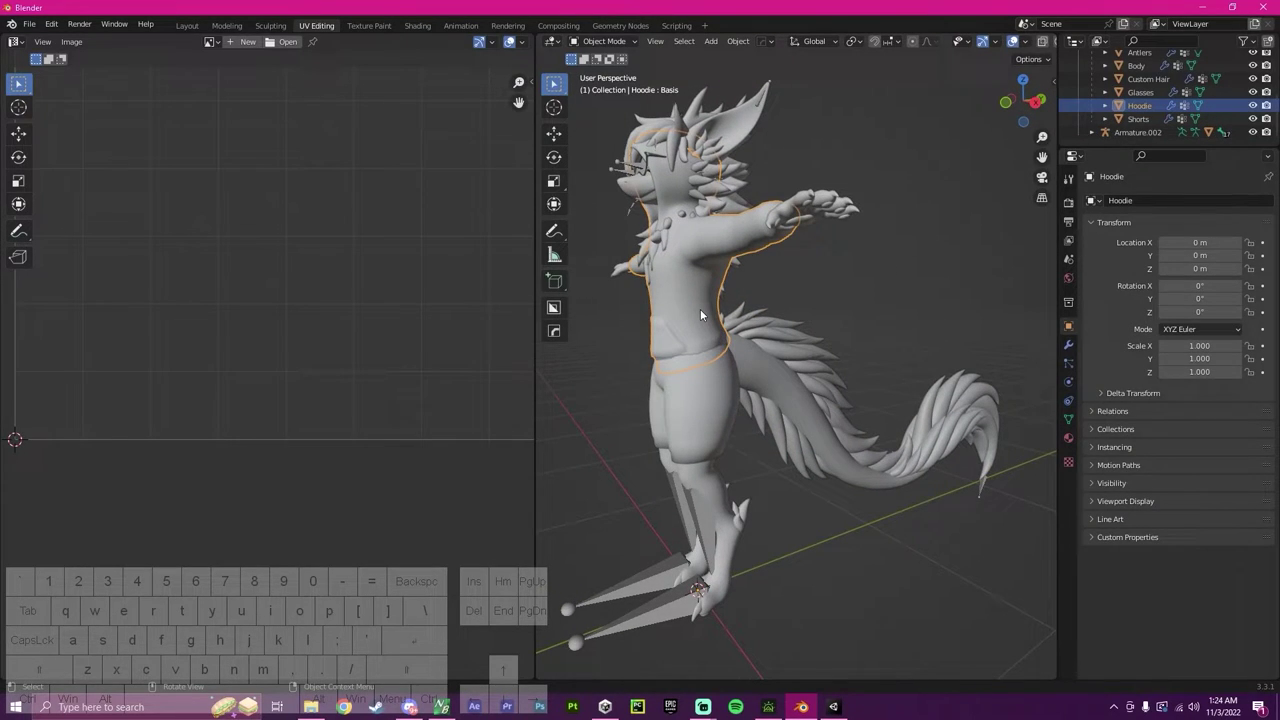
key(h)
click(1253, 118)
middle_drag(884, 258, 806, 314)
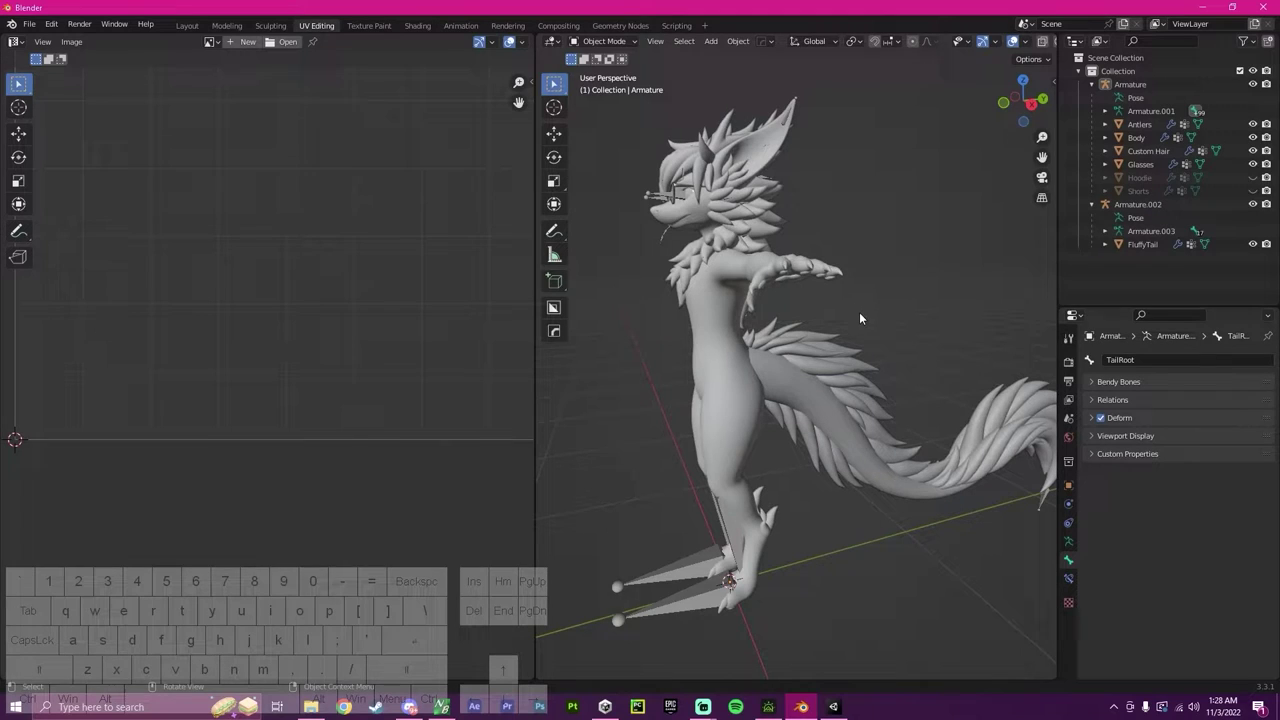
Collapse both armature hierarchies, select Armature.002 together with the active main Armature, and join them into the main Armature.
click(1092, 85)
click(1091, 98)
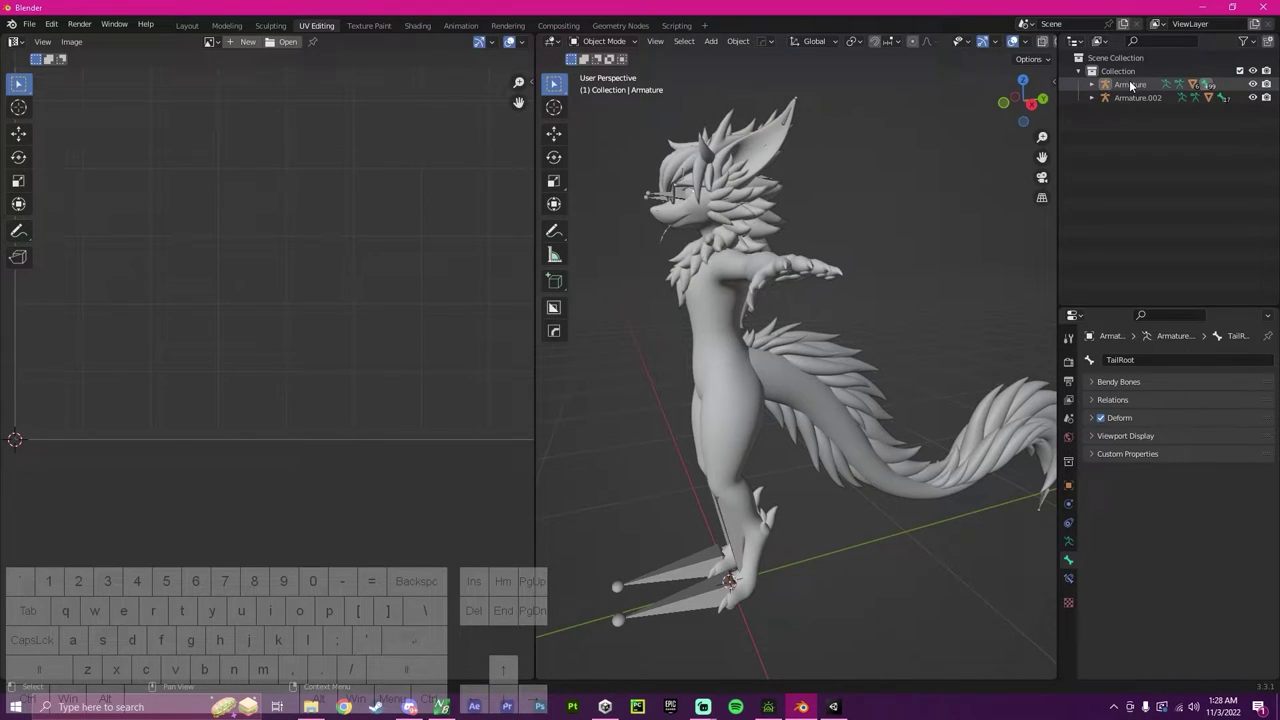
click(1130, 86)
key(shift)
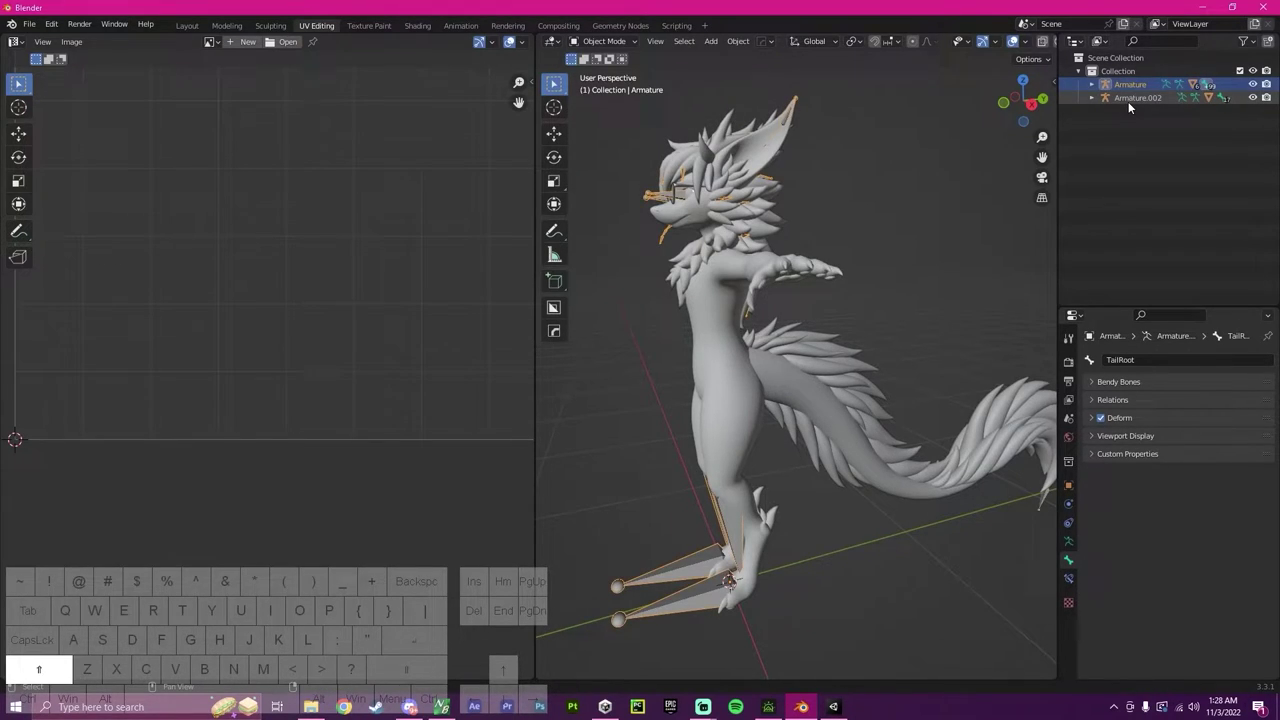
shift+click(1122, 99)
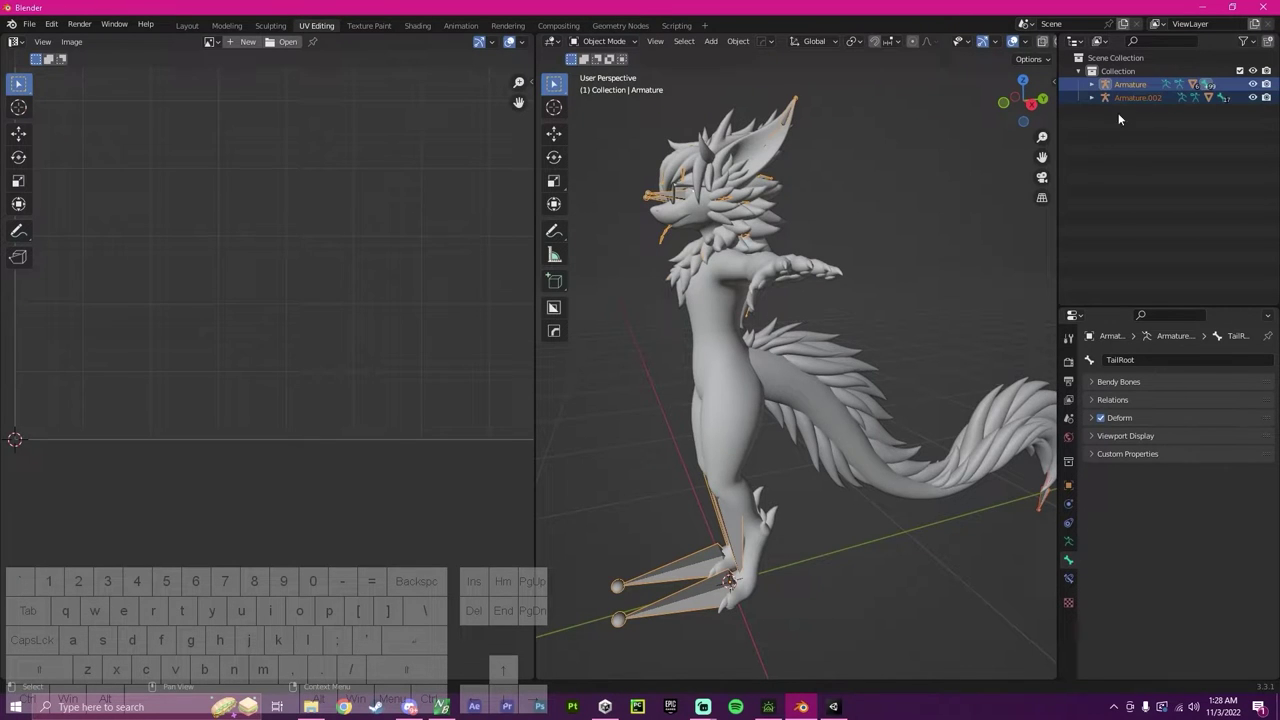
right_click(730, 276)
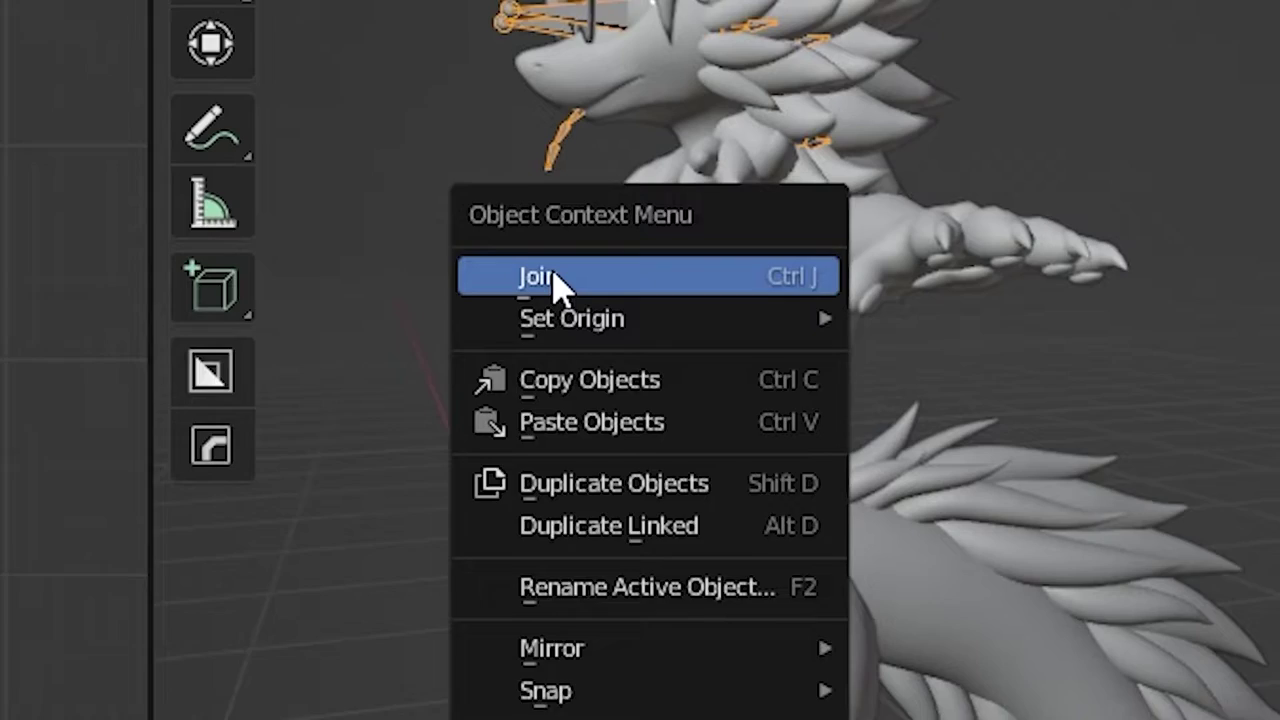
click(553, 276)
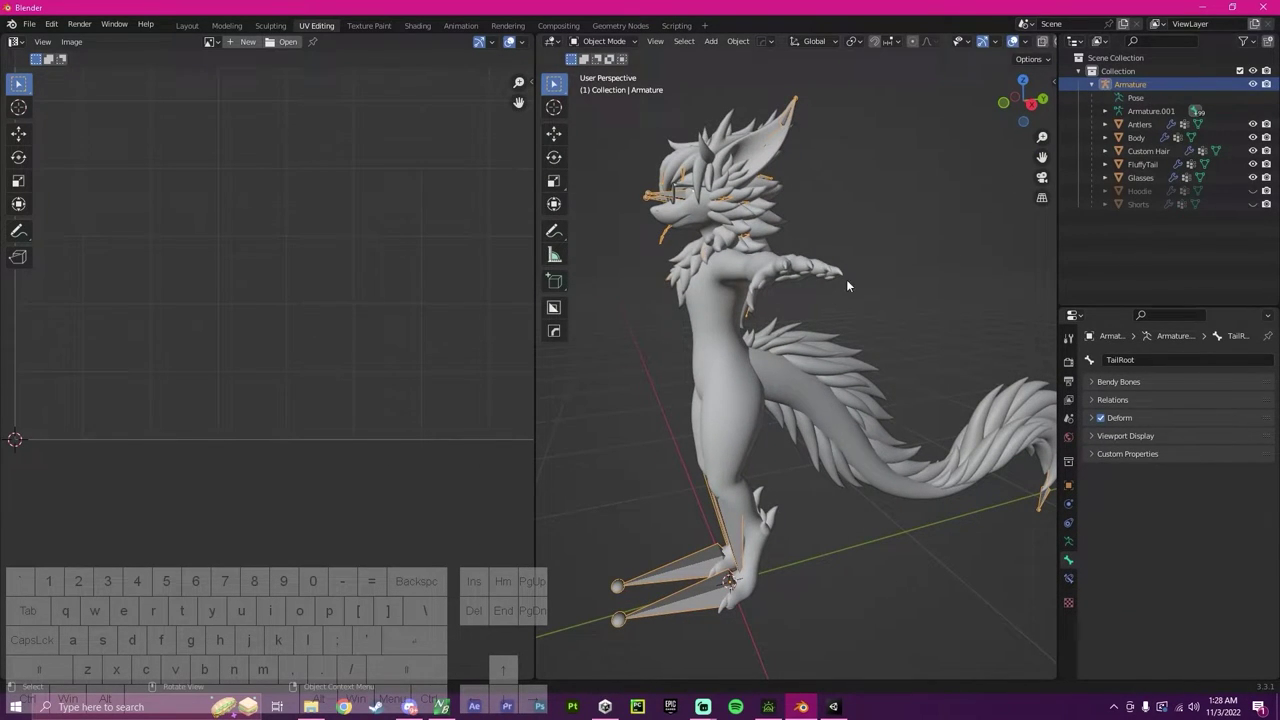
click(845, 323)
Select FluffyTail, add Body as the active object, and join the tail mesh into Body.
scroll(846, 323, up, 3)
scroll(855, 315, down, 1)
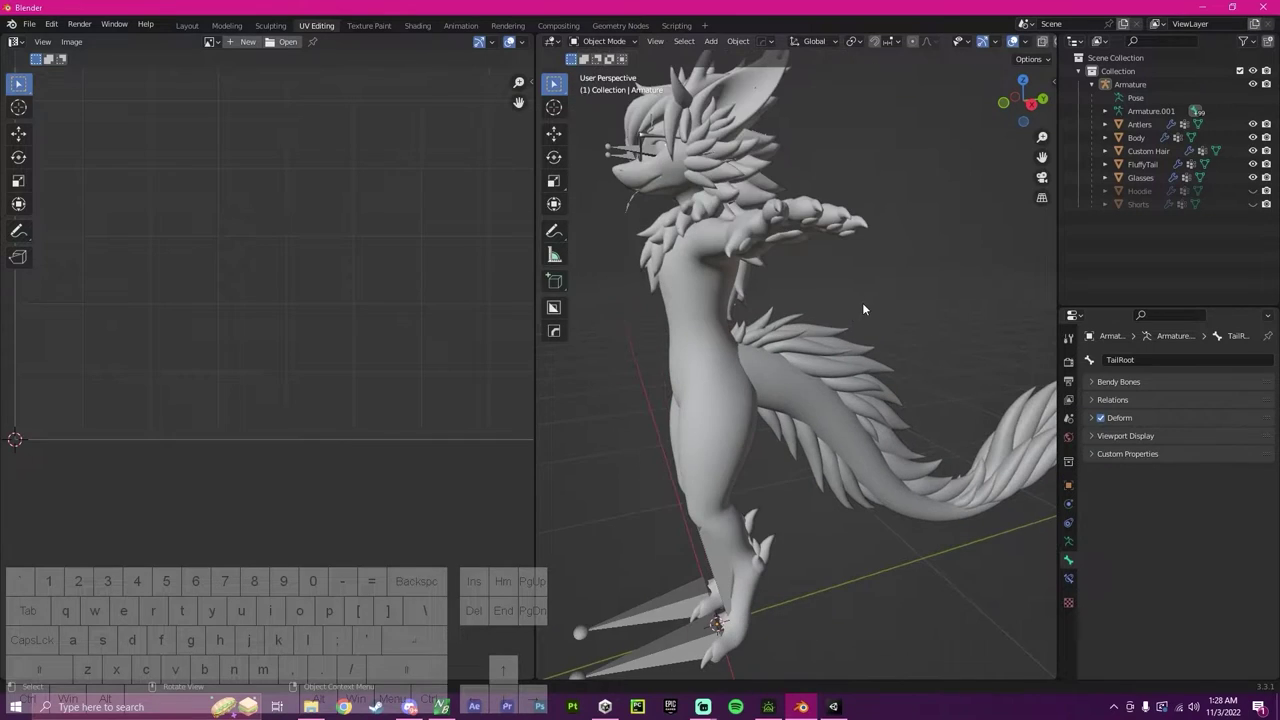
click(707, 378)
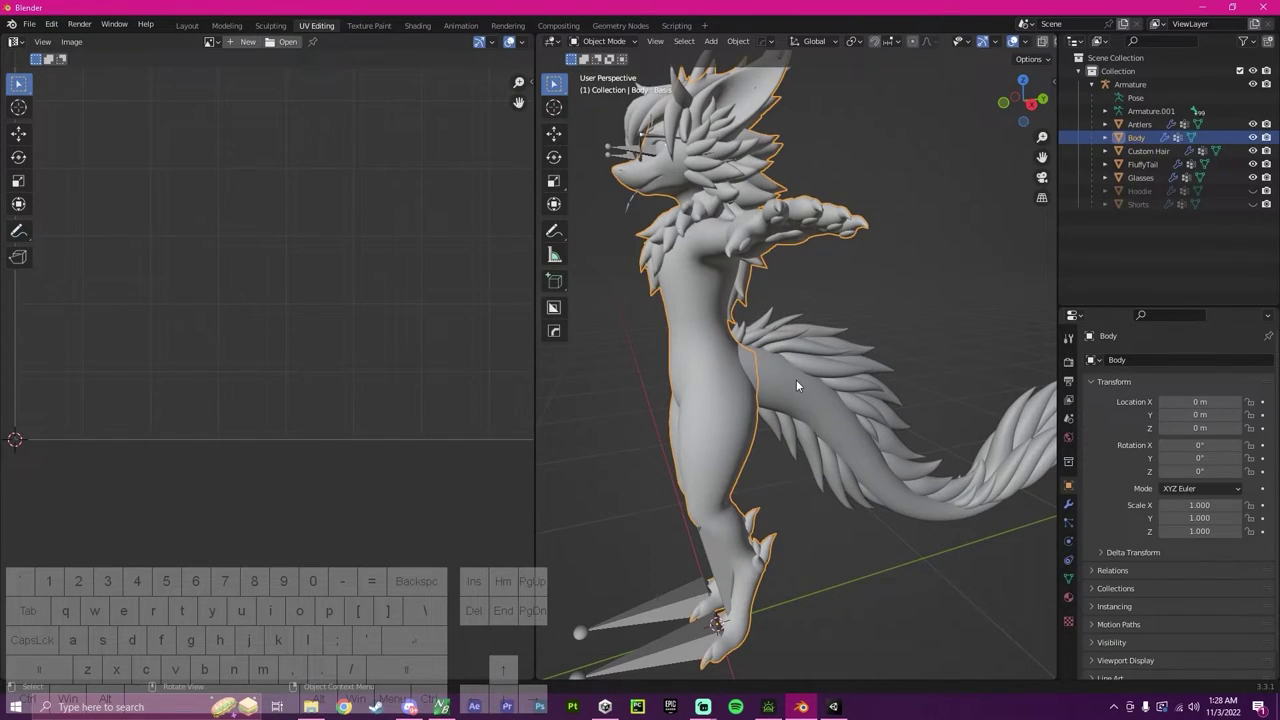
click(797, 385)
click(849, 451)
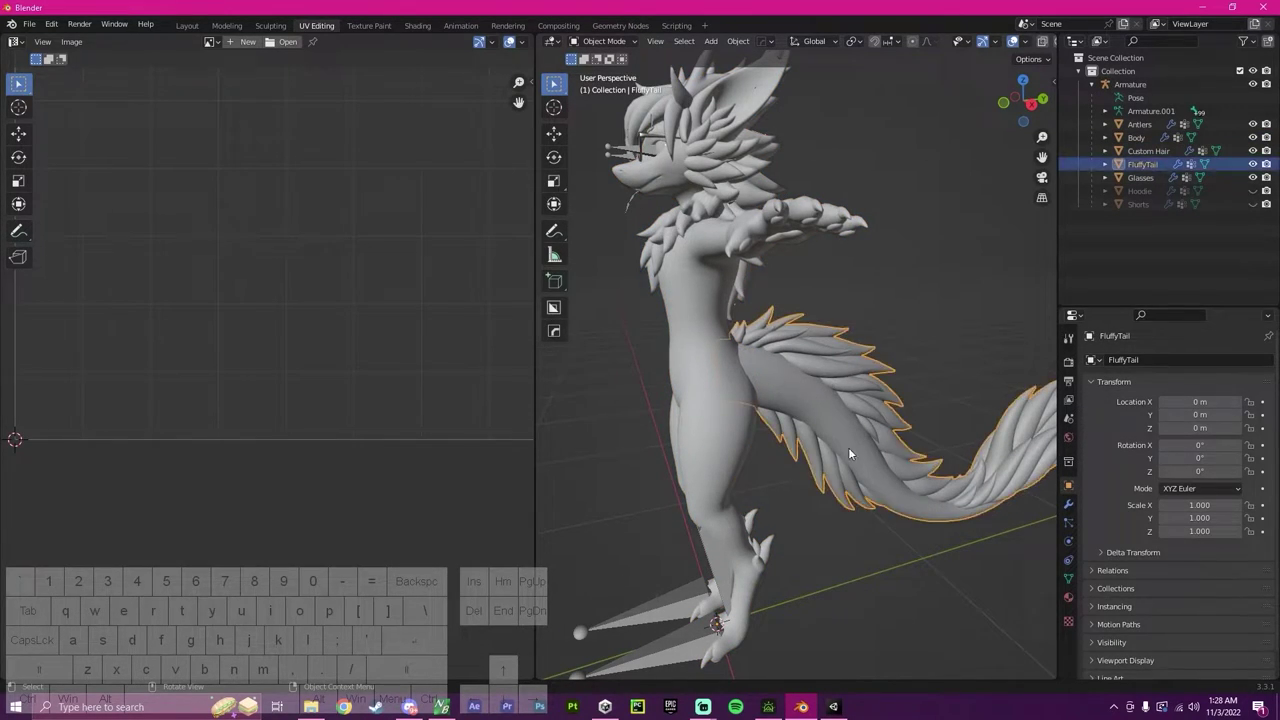
shift+click(700, 344)
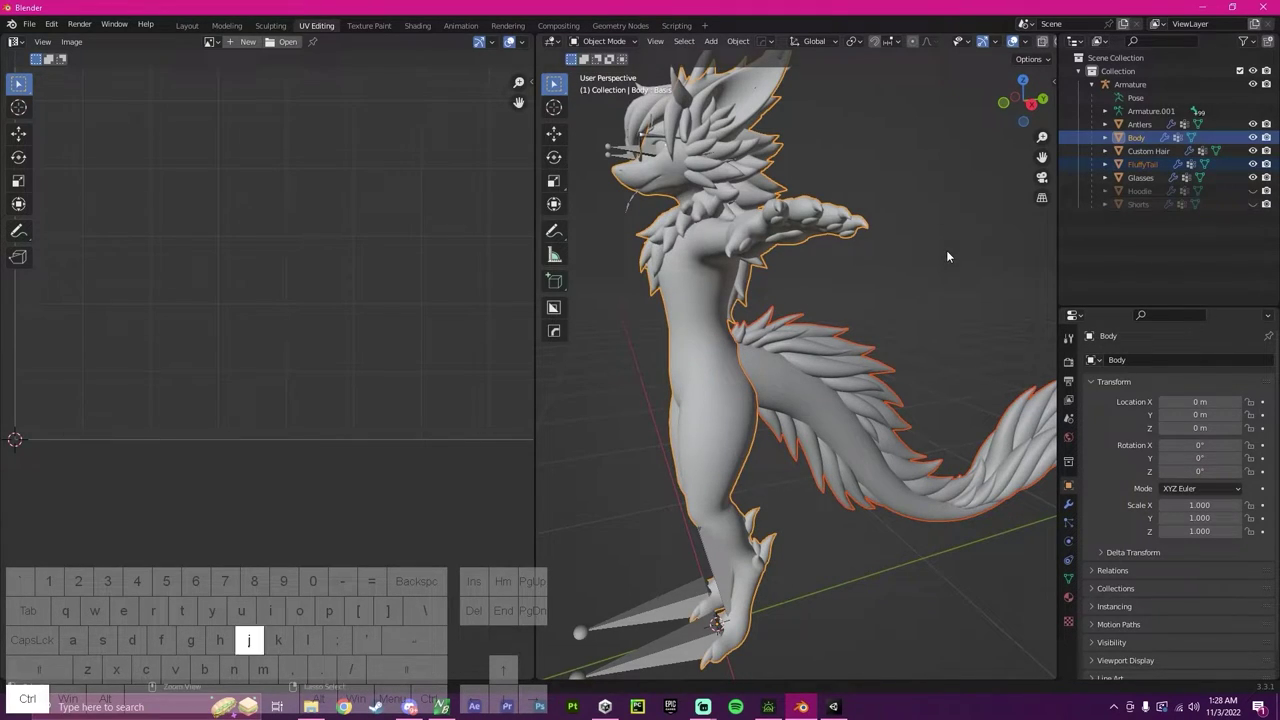
key(ctrl+j)
click(718, 343)
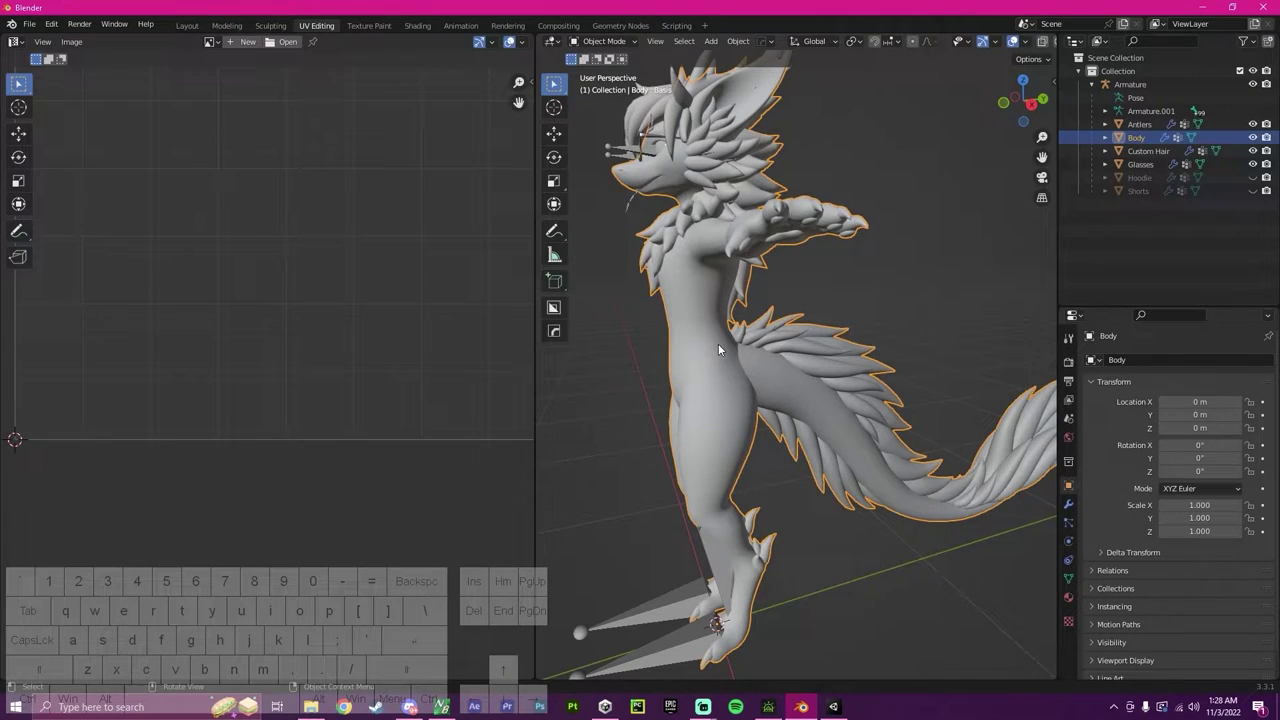
click(884, 286)
Select the joined Armature at the base of the new tail and put it in Edit Mode.
scroll(839, 352, up, 2)
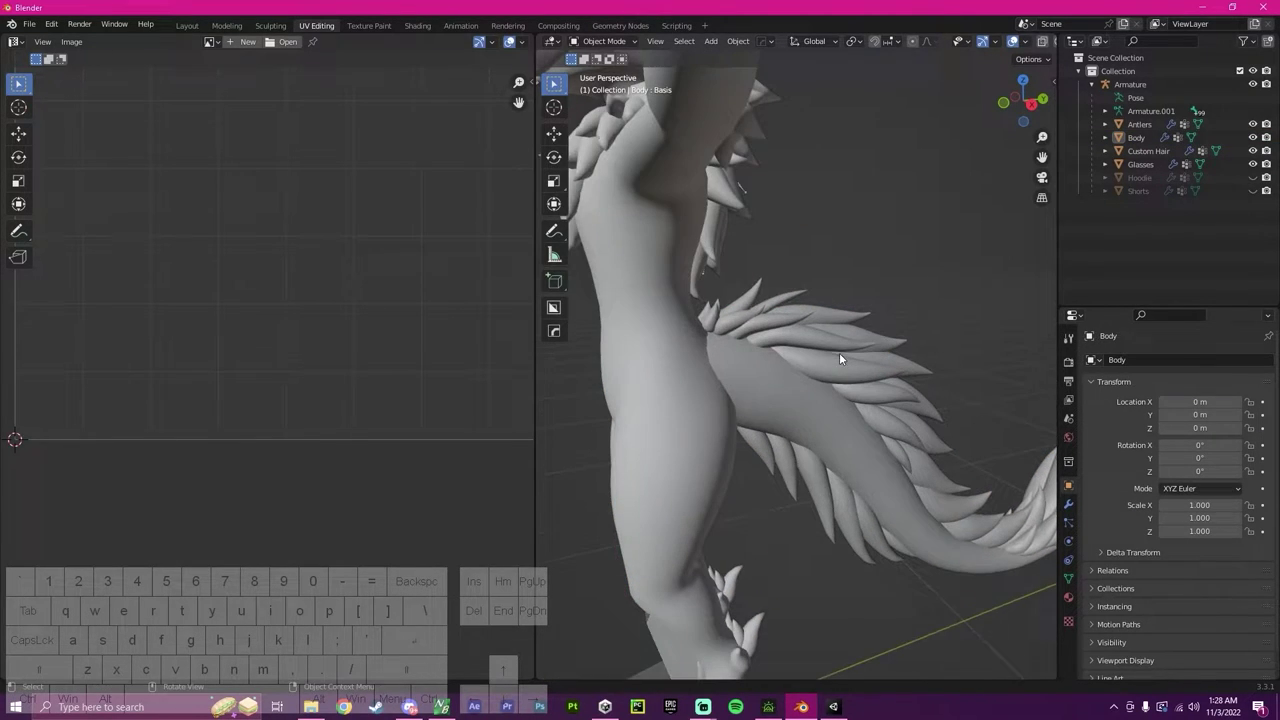
middle_drag(731, 368, 684, 356)
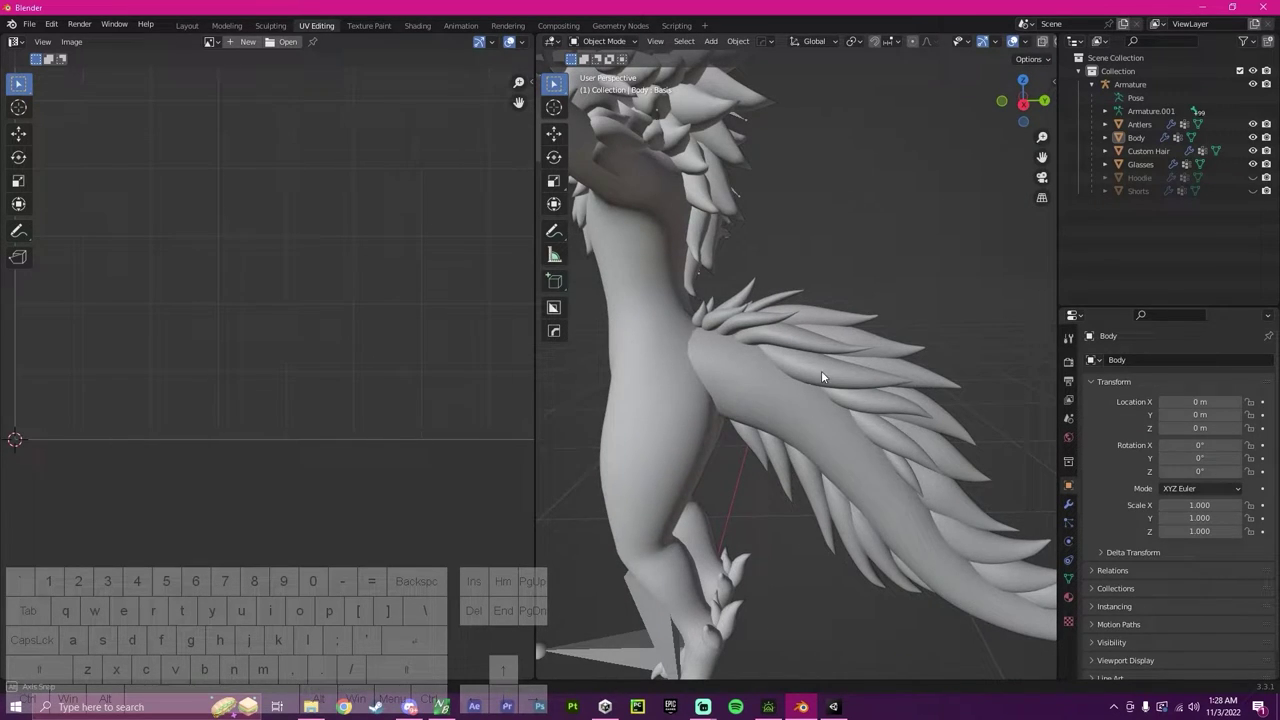
middle_drag(821, 377, 768, 318)
click(710, 306)
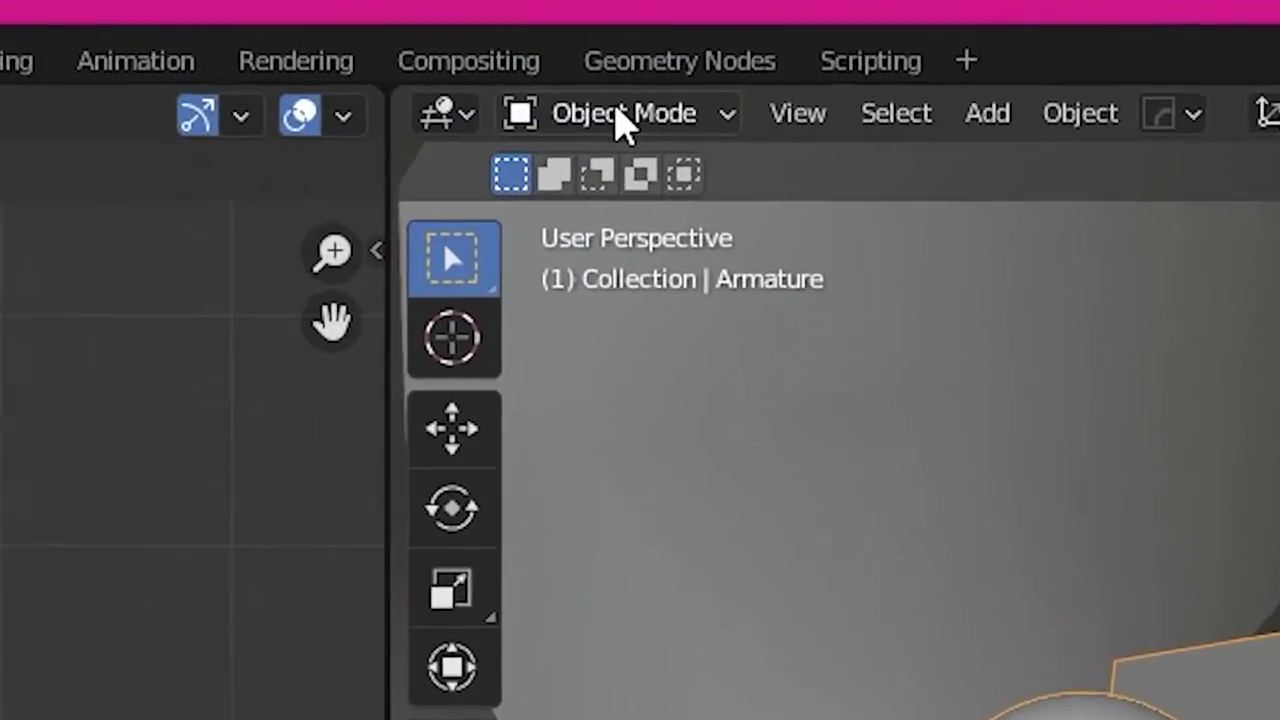
click(603, 41)
click(602, 69)
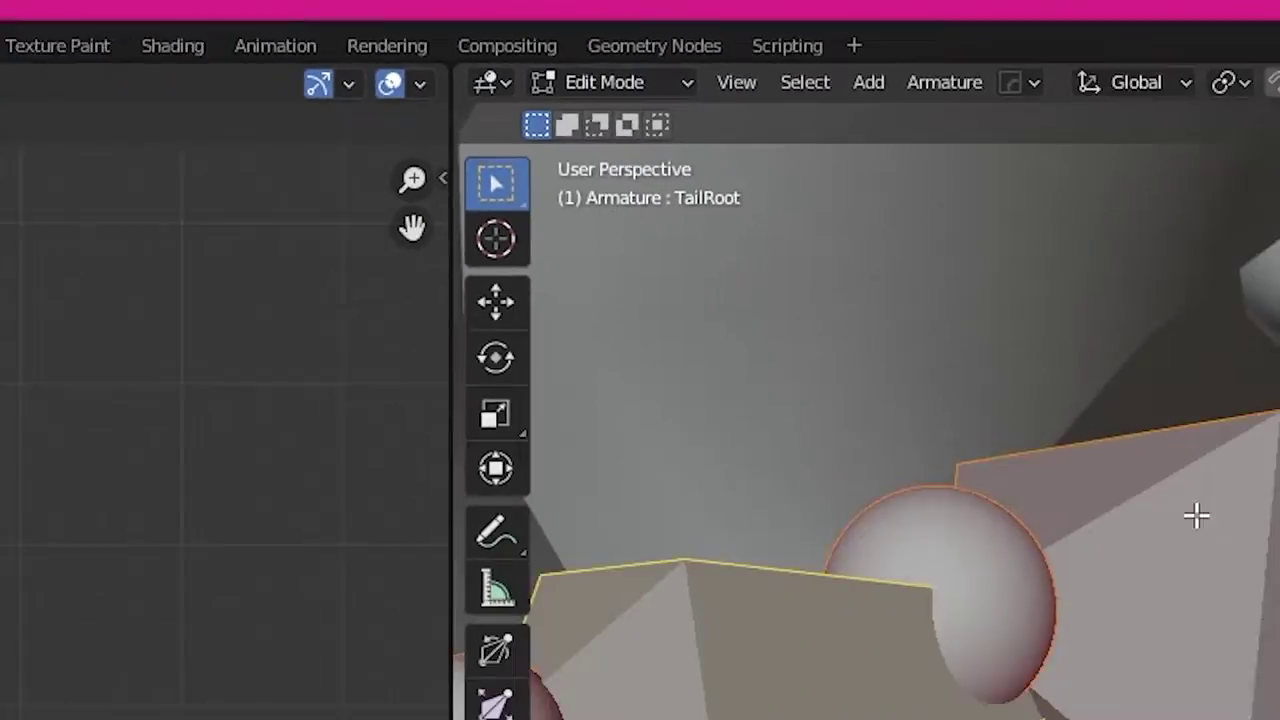
Parent the Tail1 bone to the TailRoot bone using Keep Offset.
click(1195, 518)
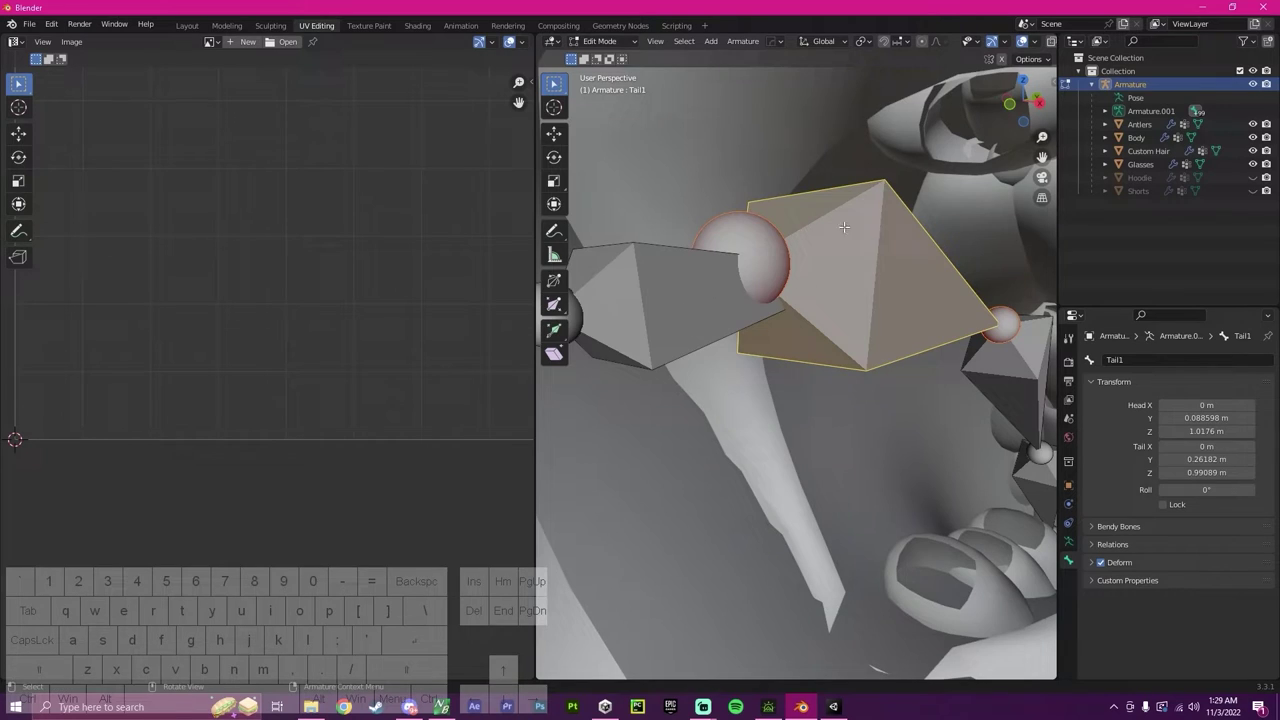
shift+click(660, 302)
right_click(743, 288)
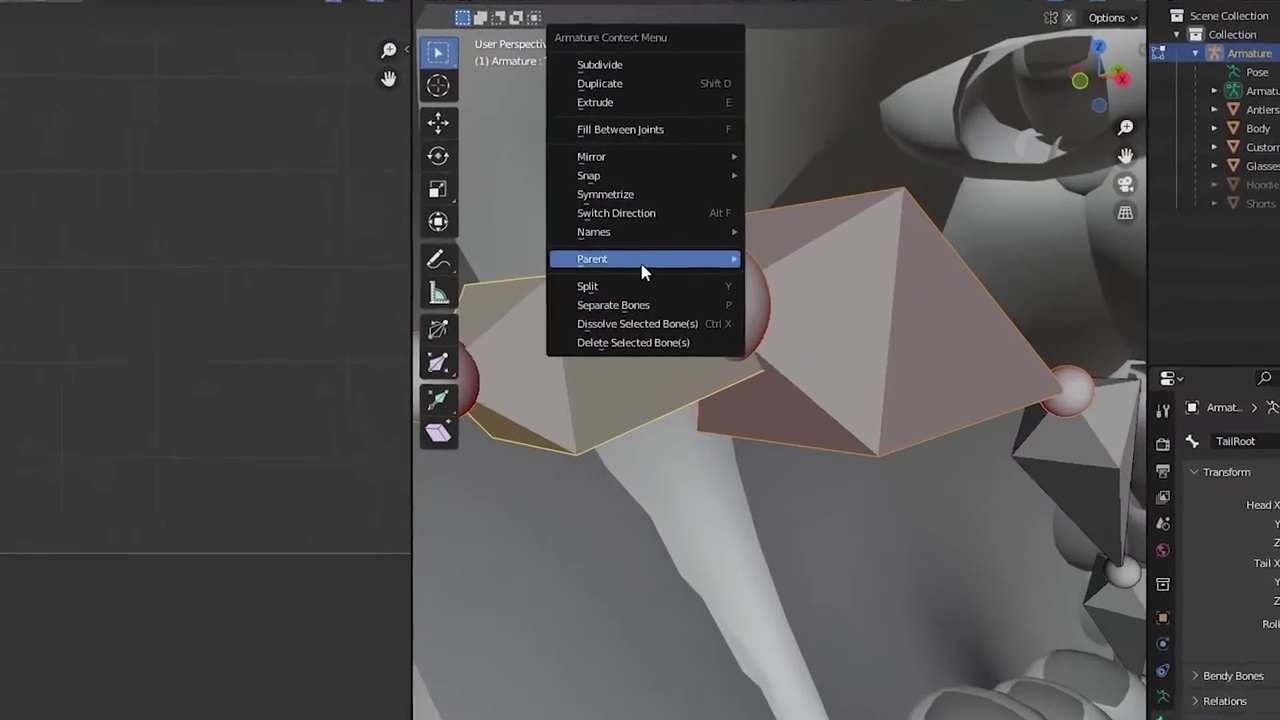
mouse_move(701, 231)
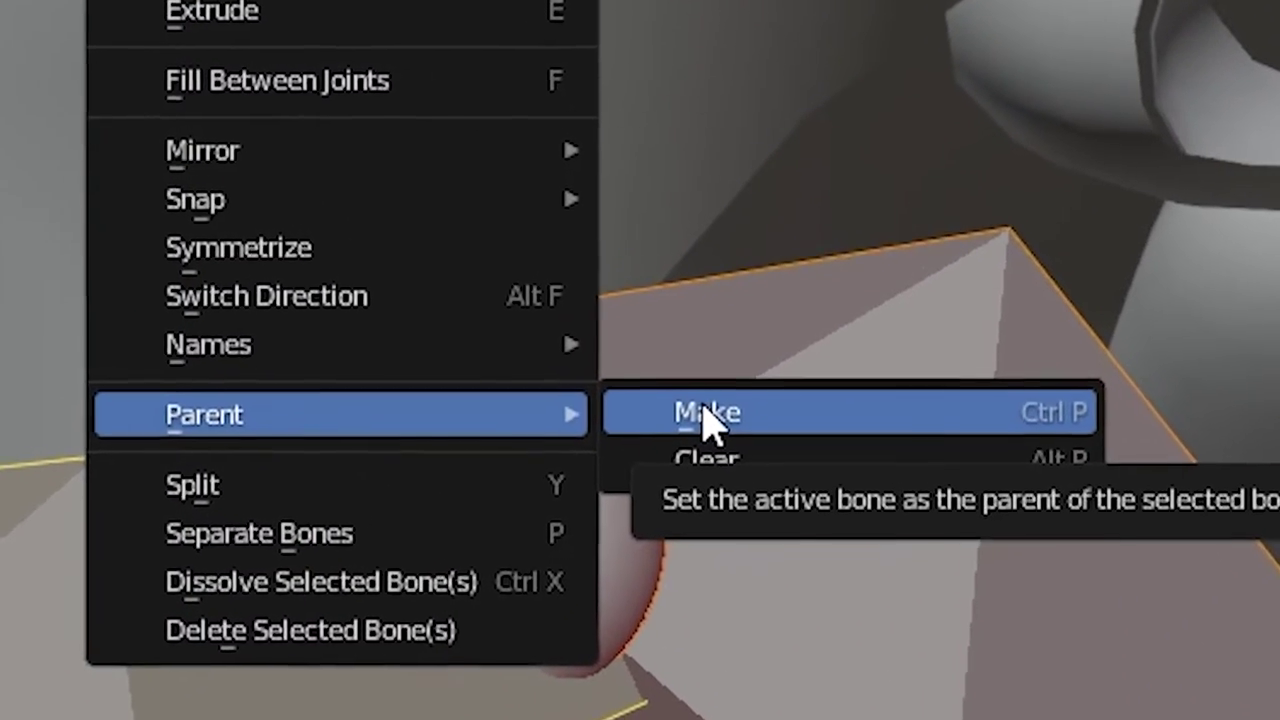
click(767, 297)
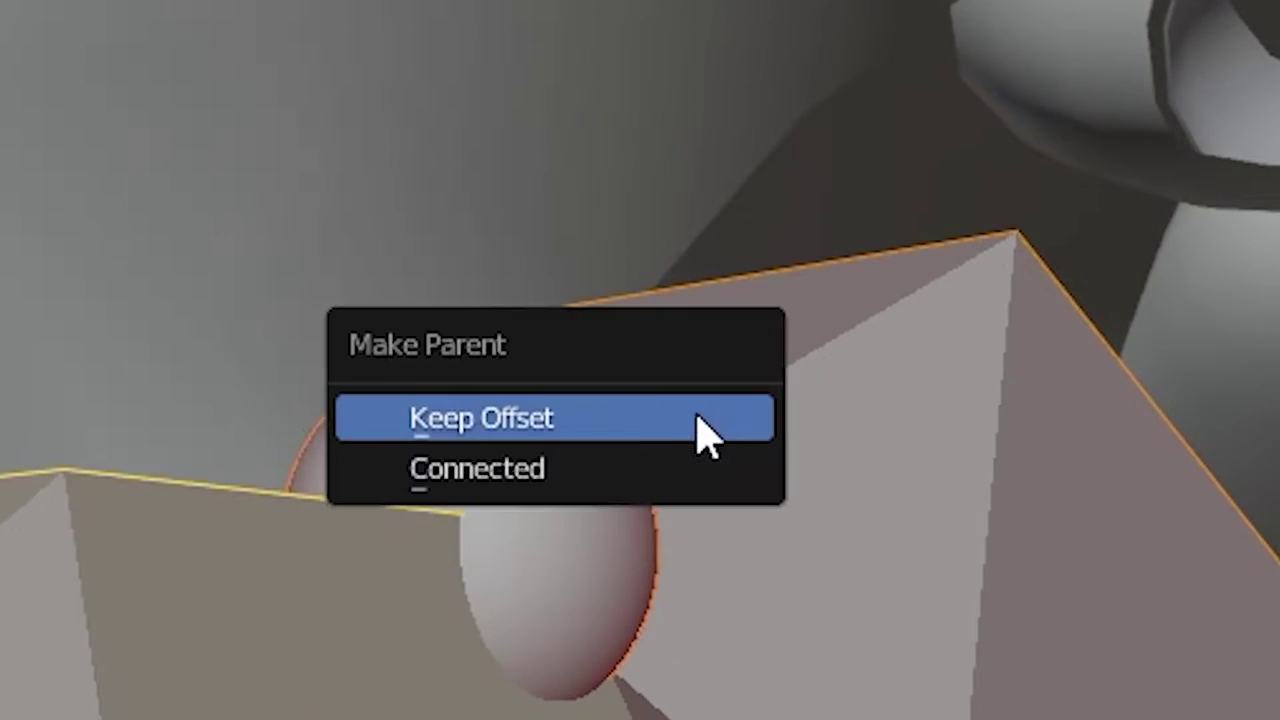
click(520, 418)
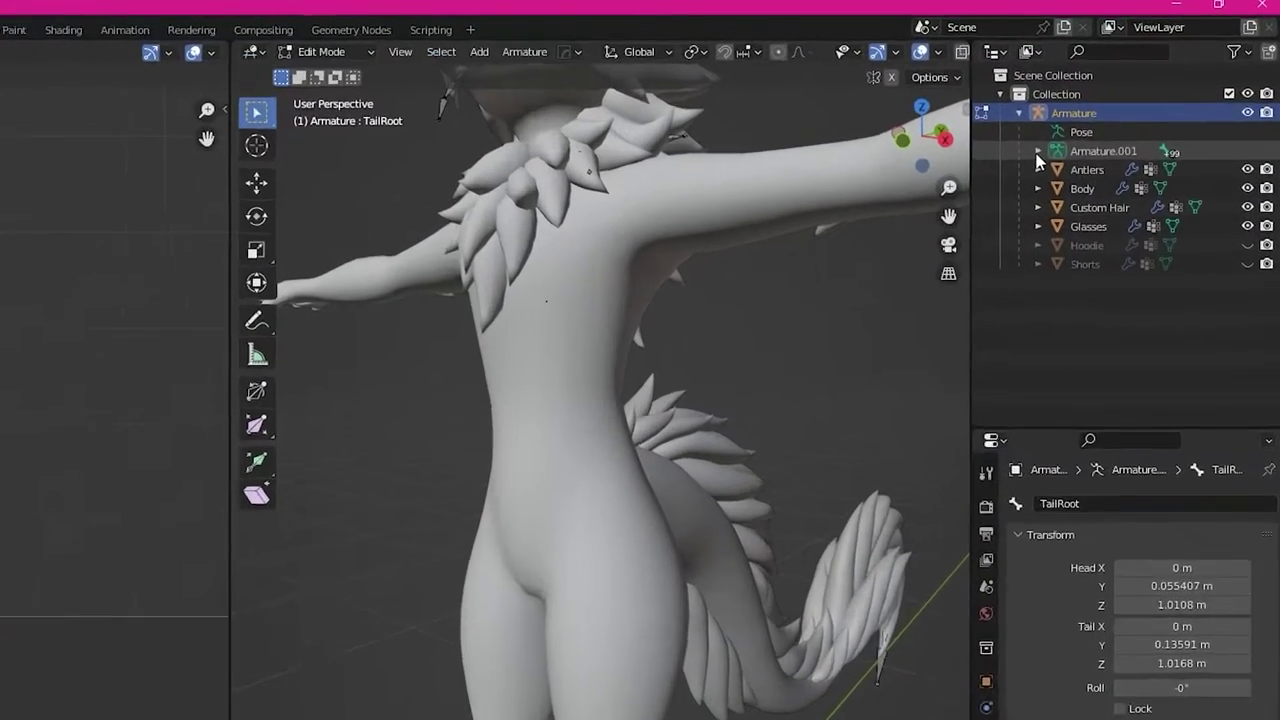
Expand the Armature.001 bone hierarchy from Hips through TailRoot down to Tail3 to check the tail bone chain.
click(1105, 113)
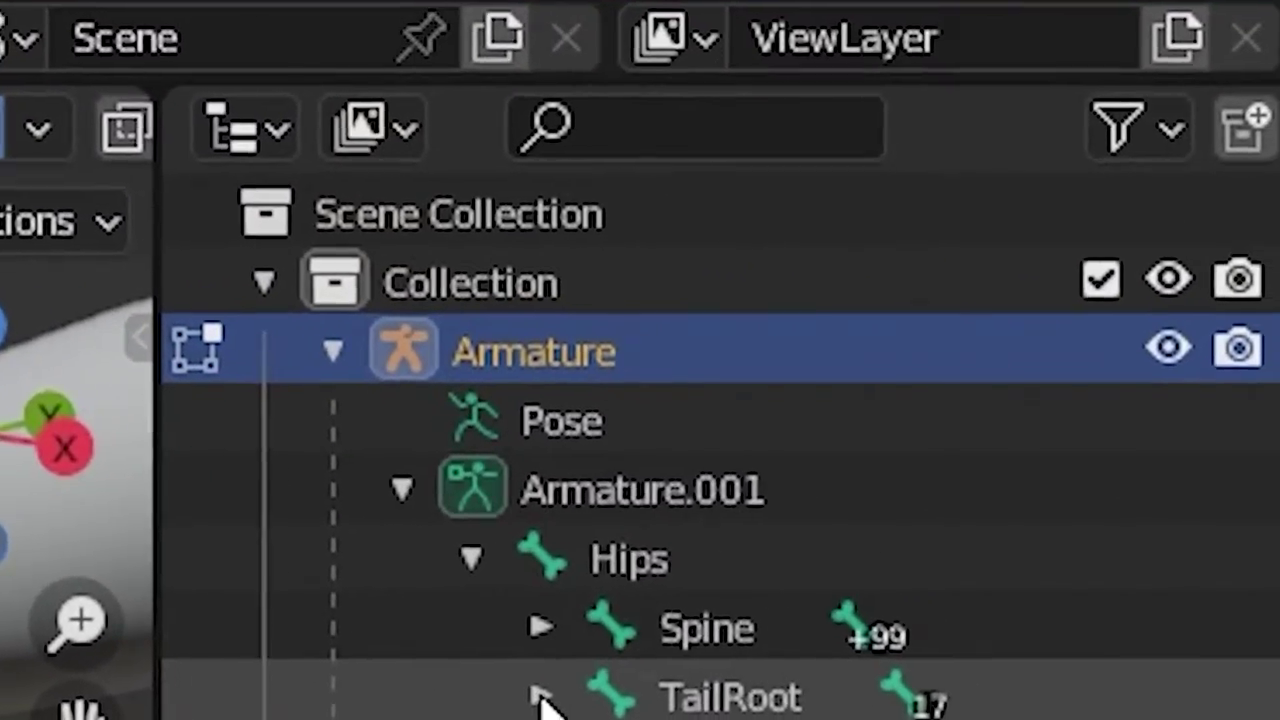
click(471, 558)
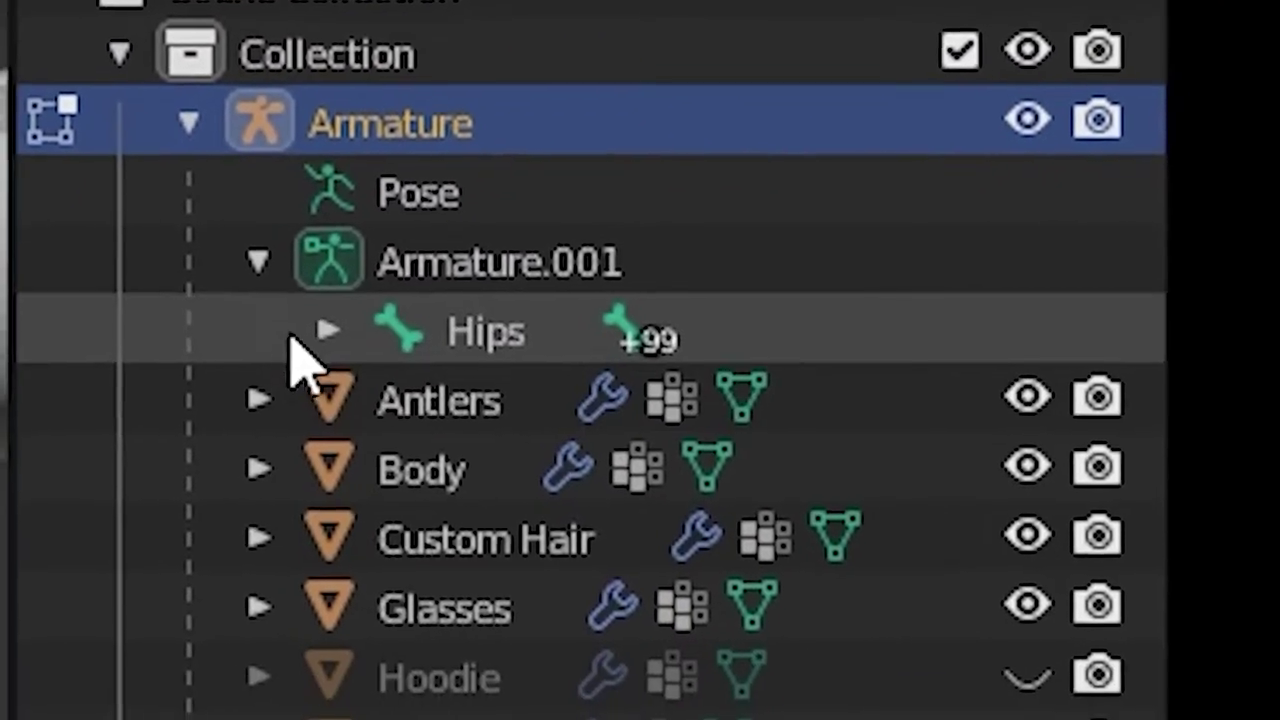
click(330, 331)
click(397, 468)
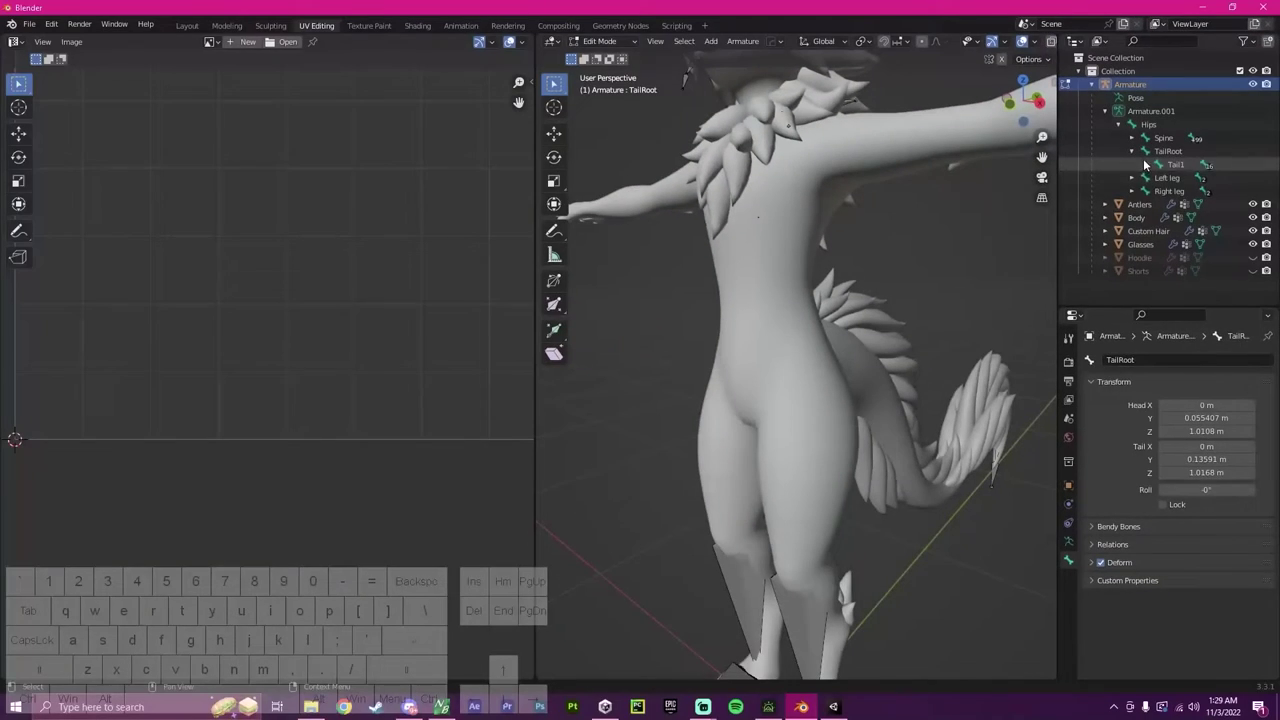
click(1145, 164)
click(1159, 177)
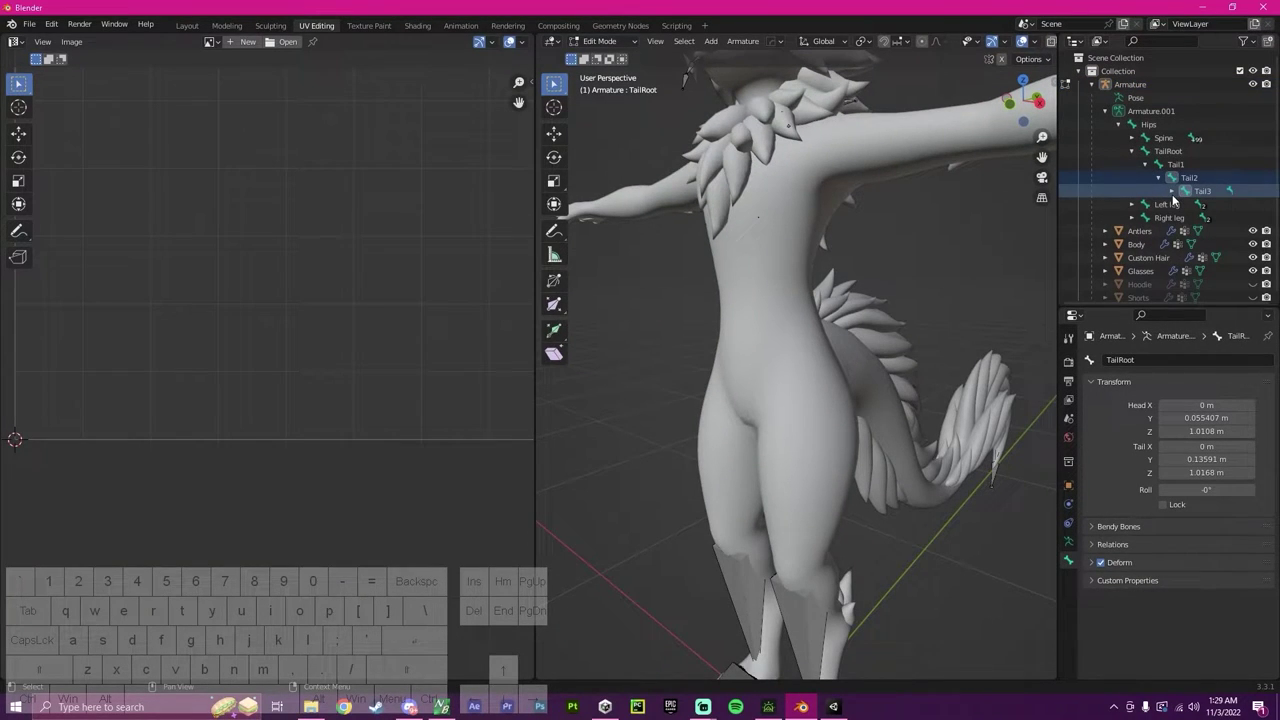
click(1172, 191)
Examine the whole avatar with its attached tail from the side and front angles.
middle_drag(990, 271, 914, 280)
scroll(890, 350, down, 4)
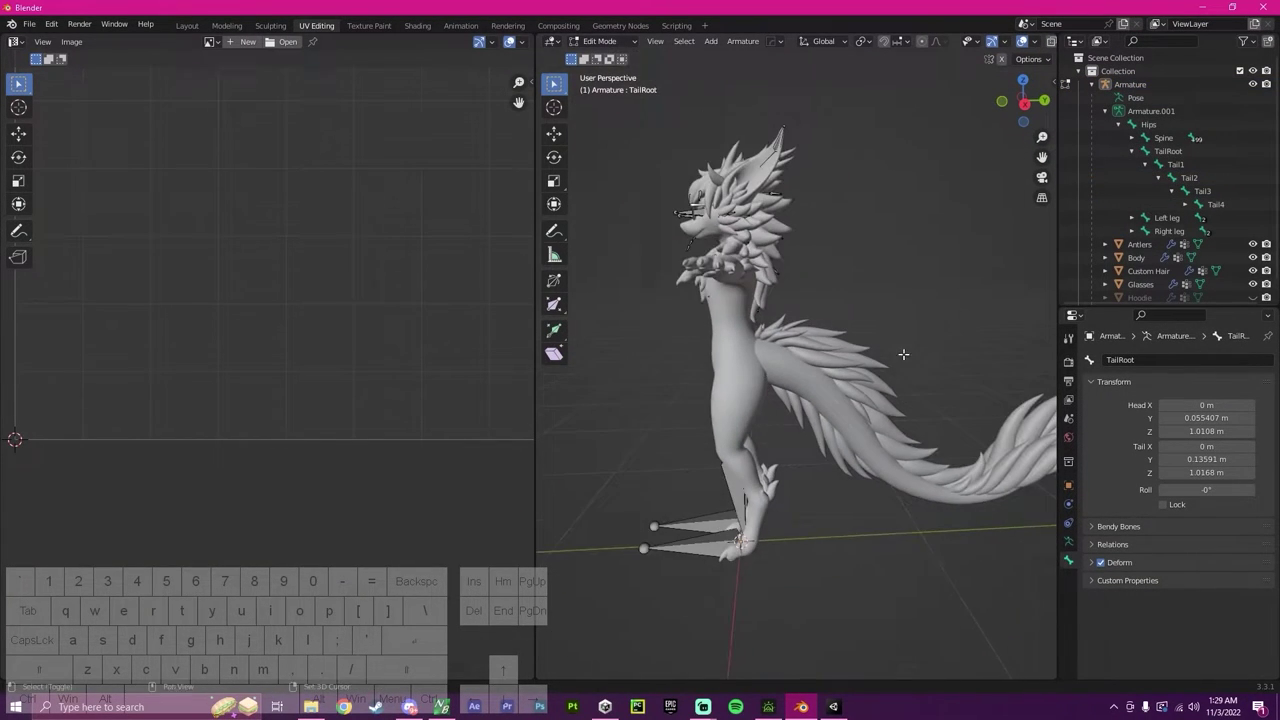
shift+middle_drag(903, 354, 833, 348)
middle_drag(914, 432, 975, 416)
middle_drag(782, 331, 849, 372)
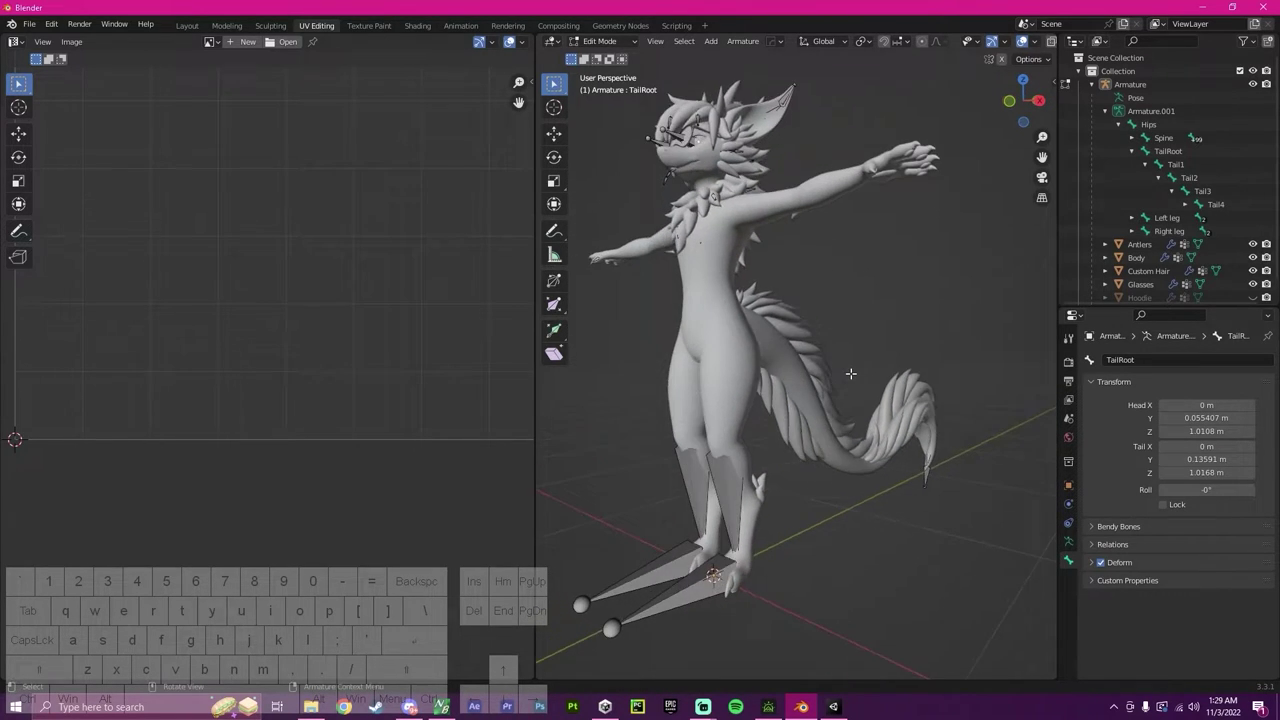
scroll(850, 374, down, 3)
middle_drag(855, 251, 834, 274)
scroll(873, 325, up, 3)
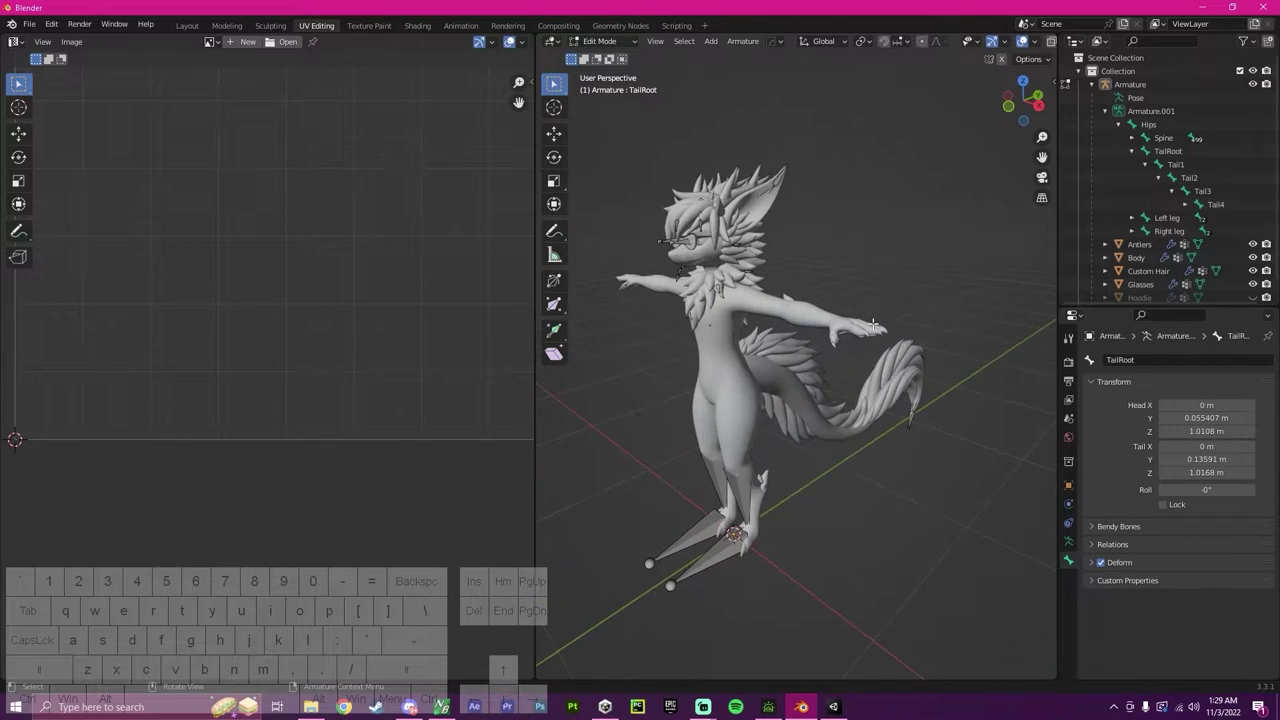
shift+middle_drag(873, 325, 872, 280)
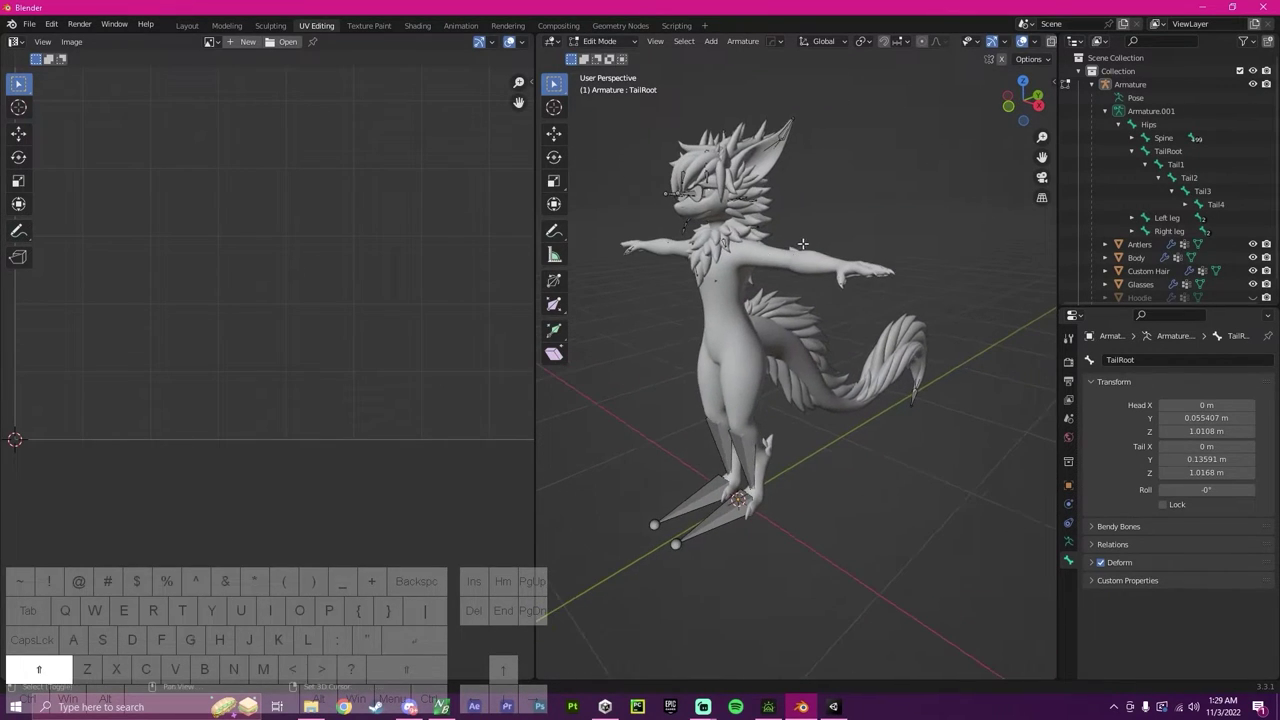
Switch to Unity, show the project's Dragon asset folder in File Explorer, and open that folder.
click(849, 707)
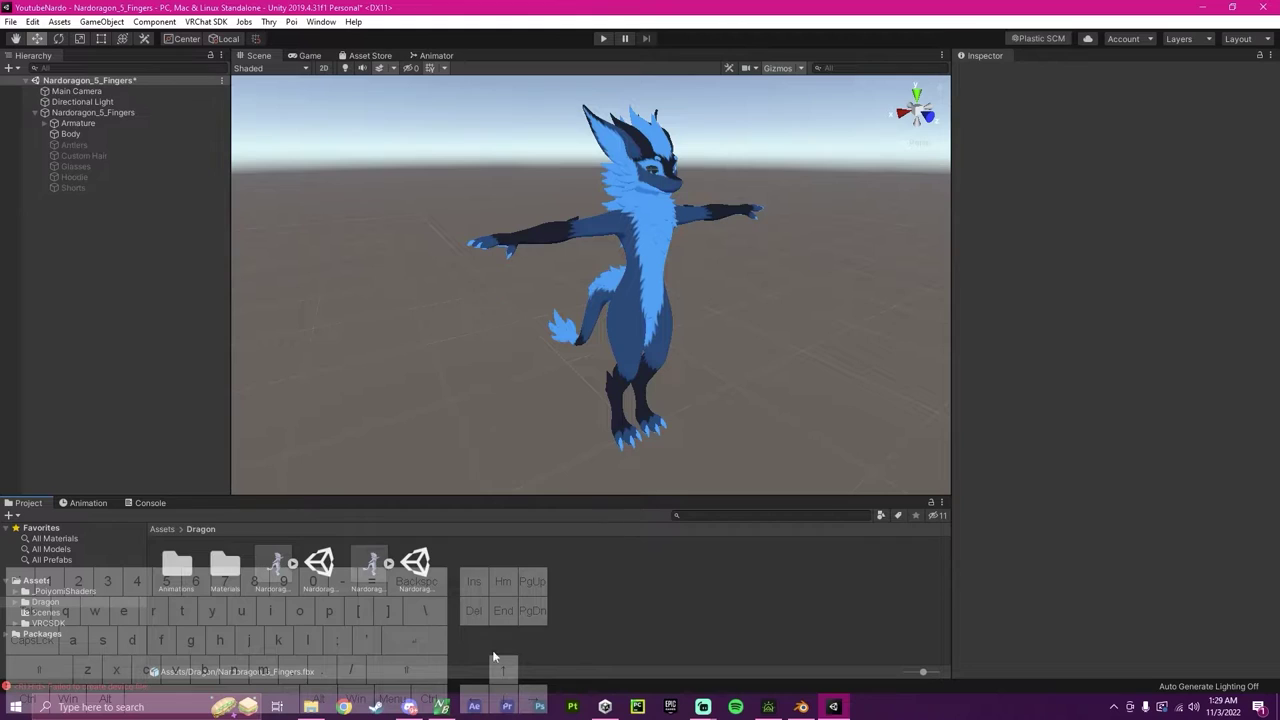
right_click(506, 588)
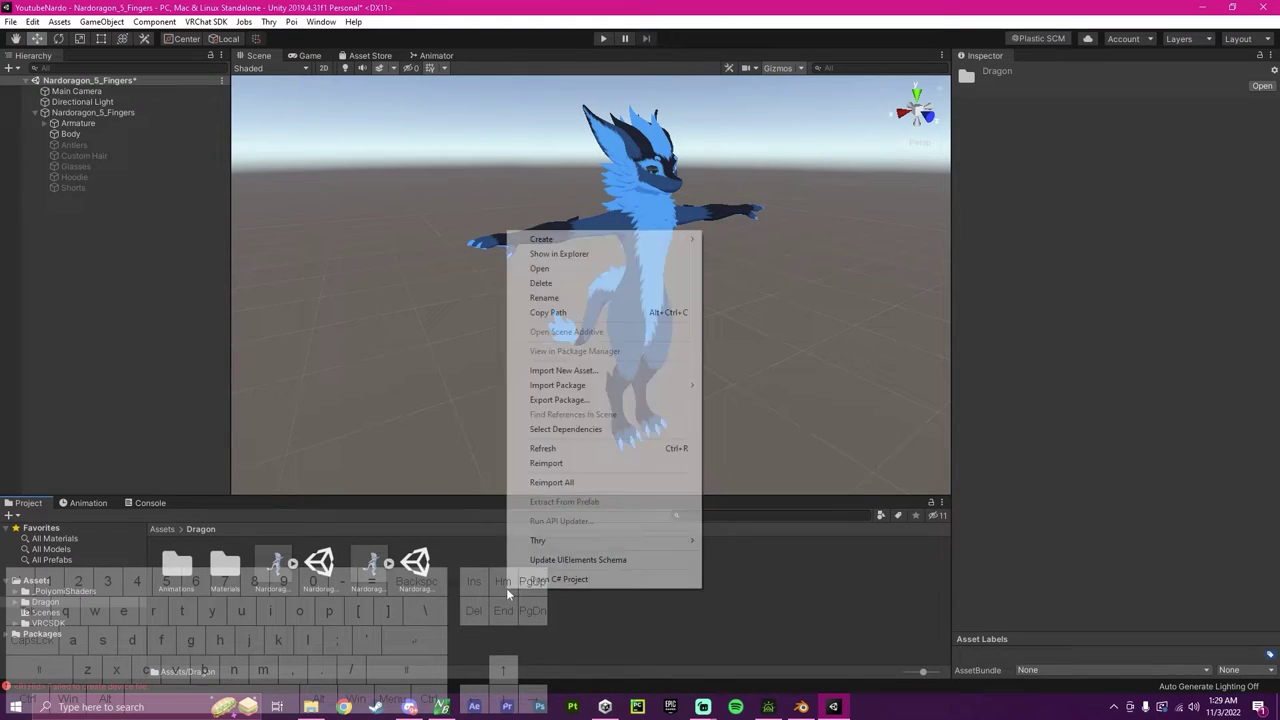
click(563, 257)
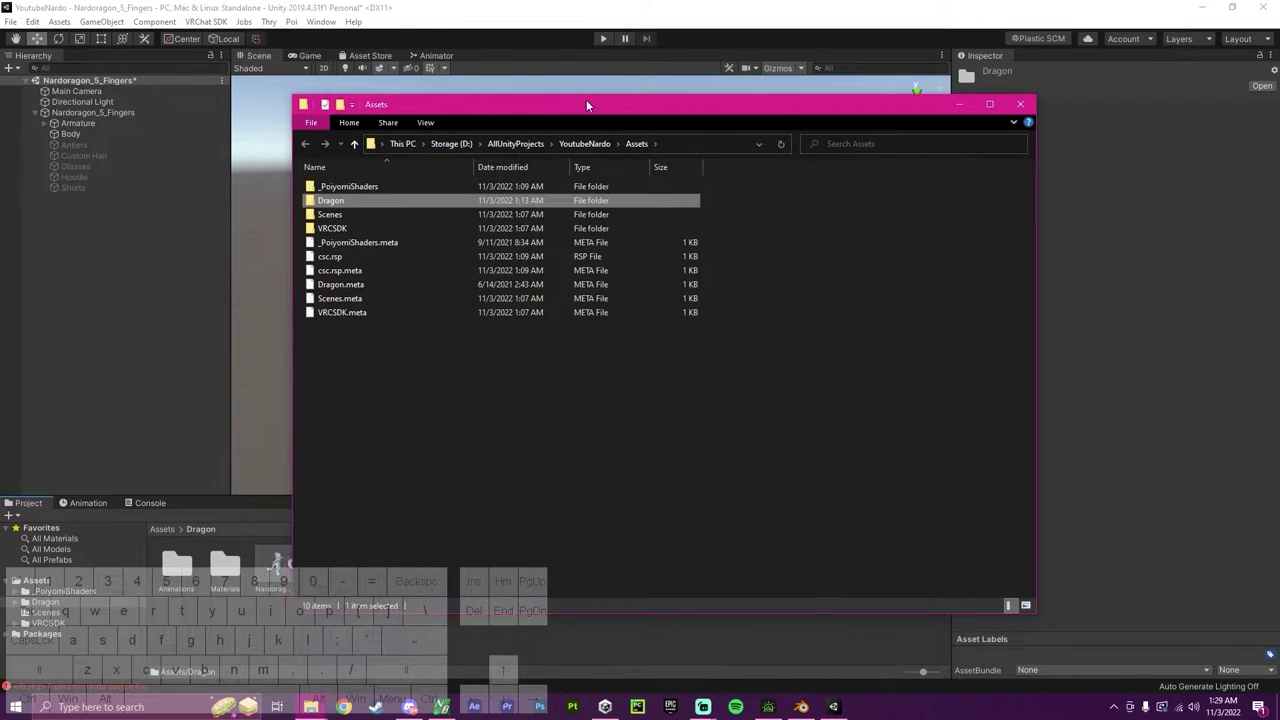
drag(586, 99, 736, 103)
double_click(493, 202)
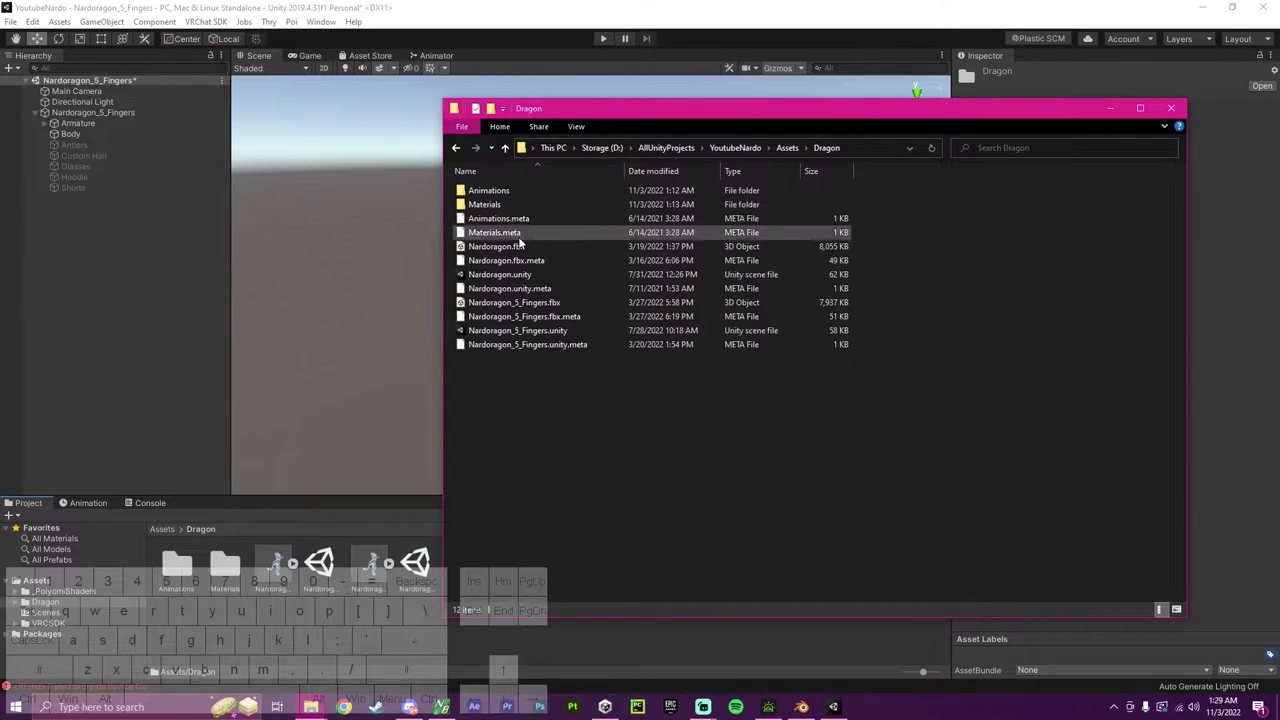
Locate Nardoragon_5_Fingers.fbx in the Dragon folder and copy the folder's full path.
click(512, 346)
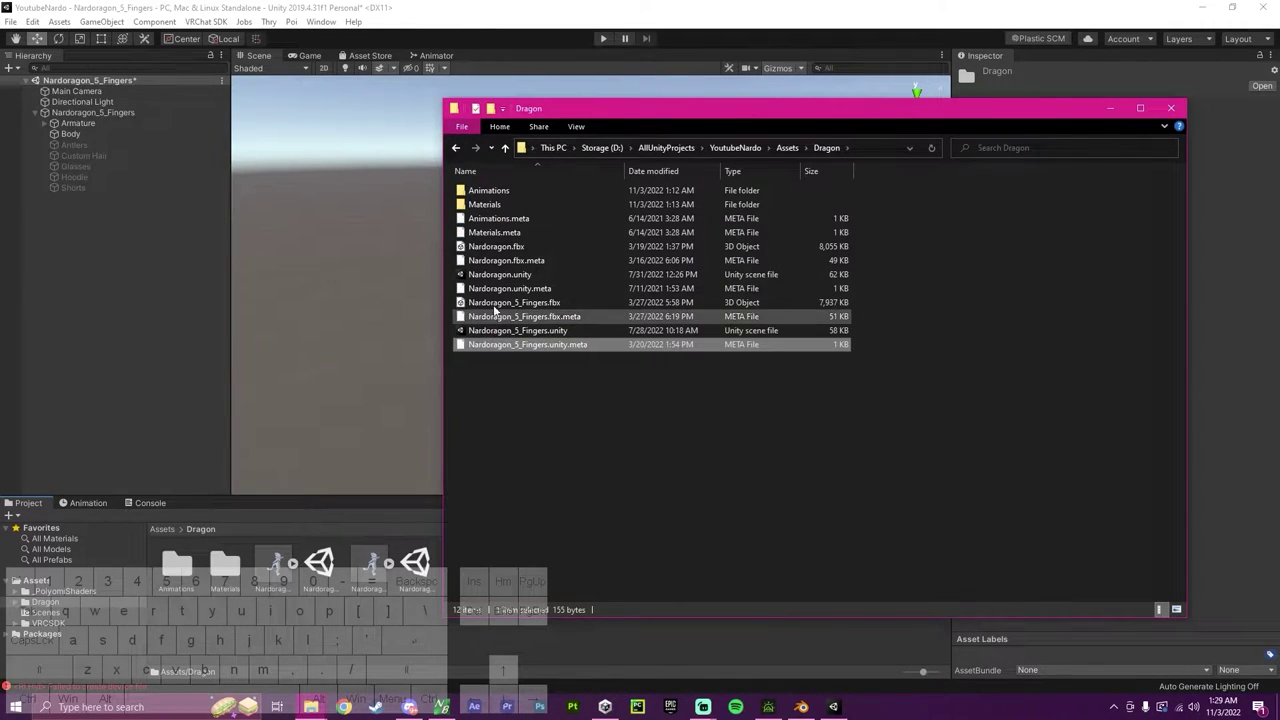
click(490, 303)
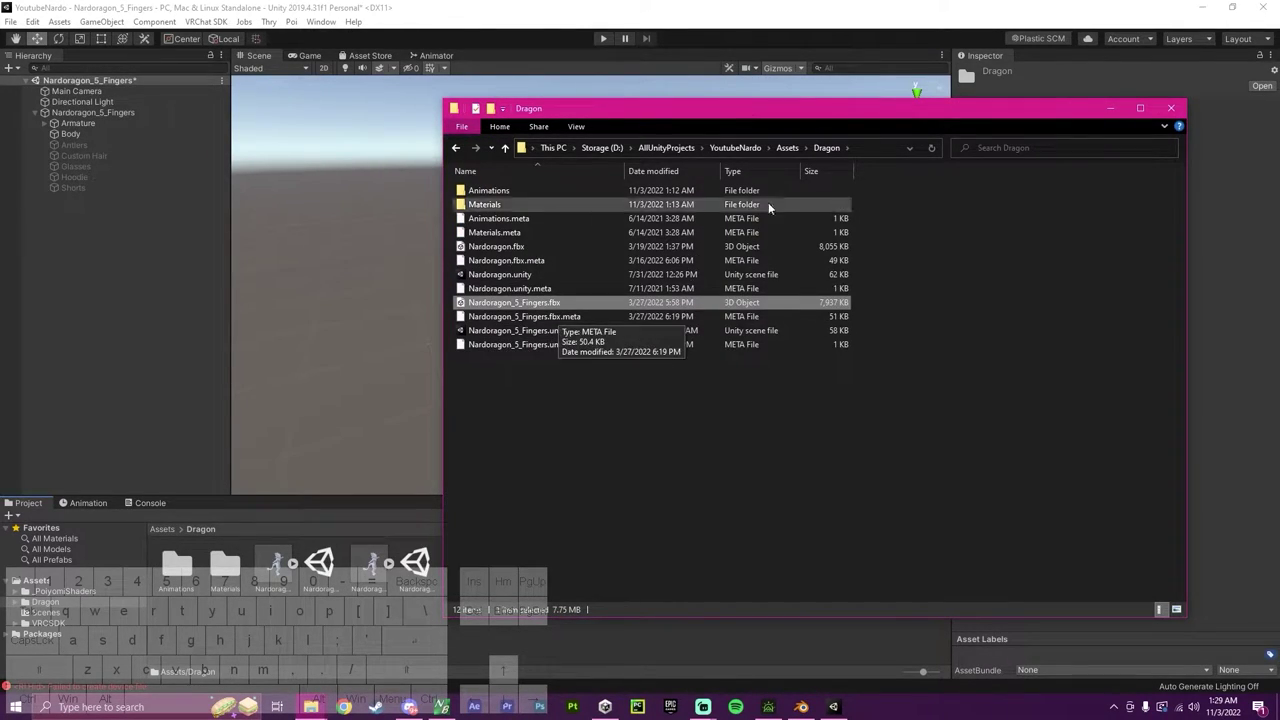
click(868, 148)
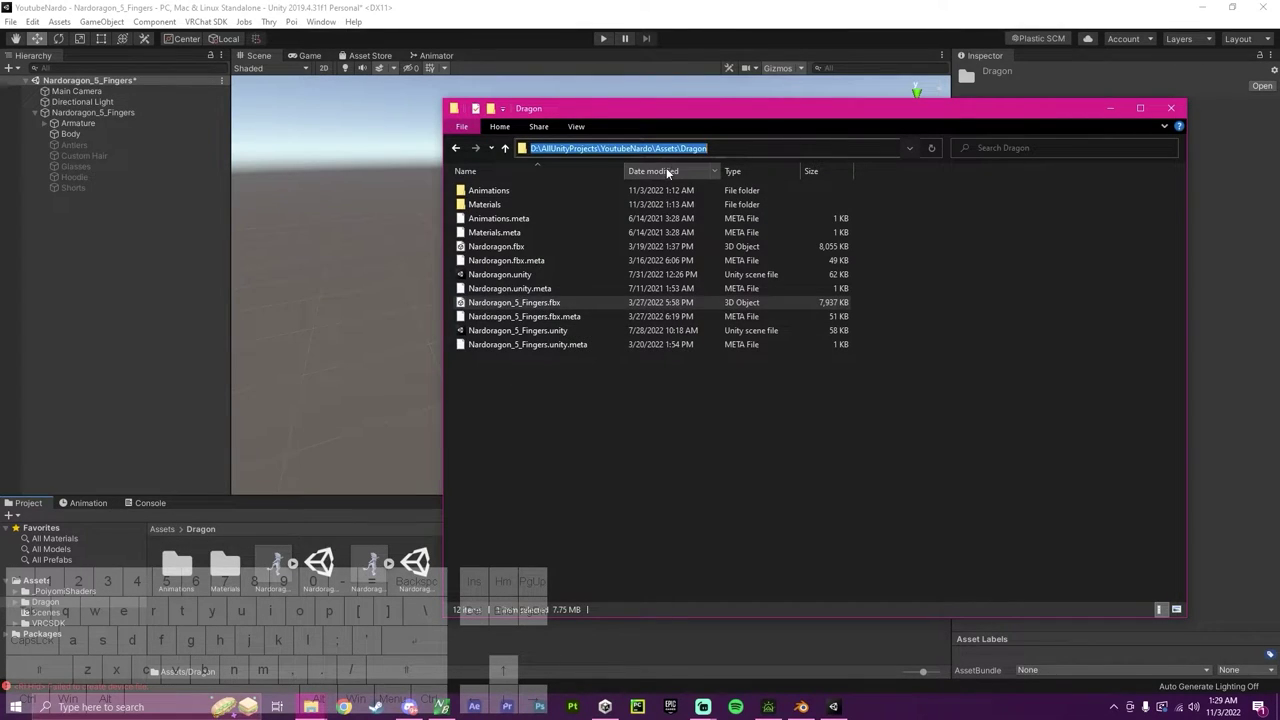
key(ctrl+c)
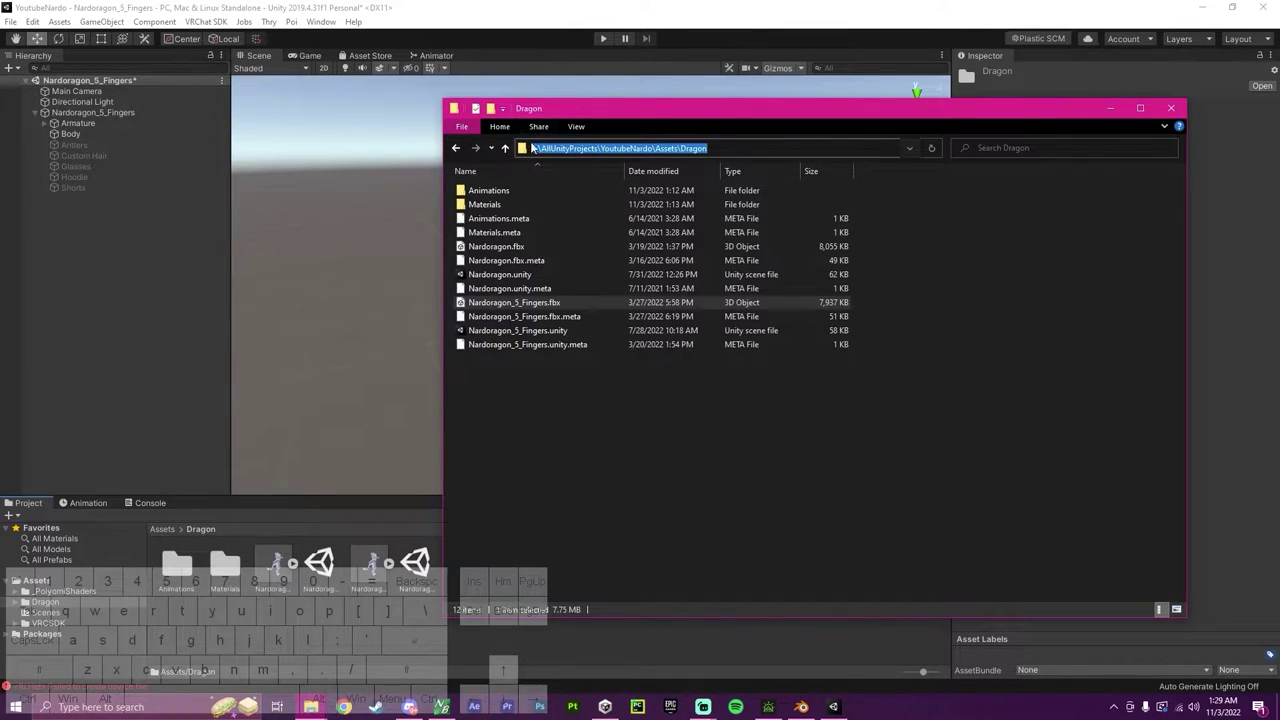
Switch to Blender, start an FBX export, and set the destination folder to D:\AllUnityProjects\YoutubeNardo\Assets\Dragon.
click(801, 707)
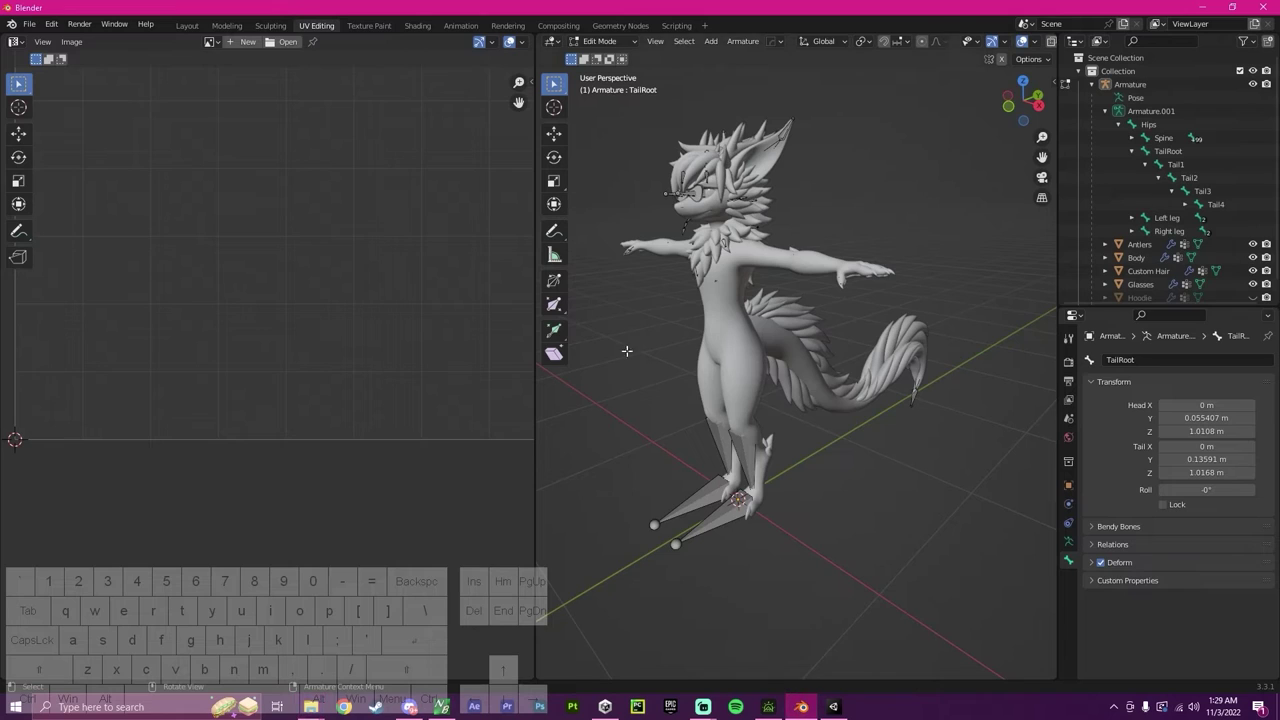
click(31, 25)
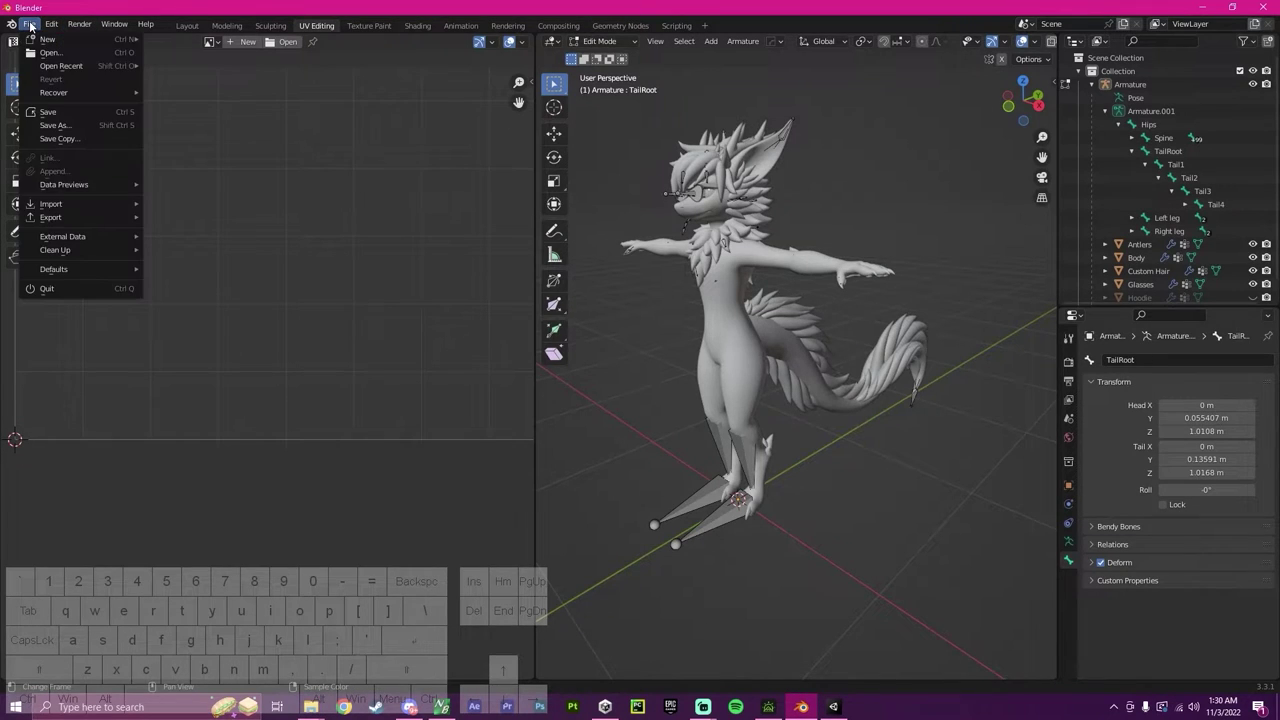
mouse_move(78, 217)
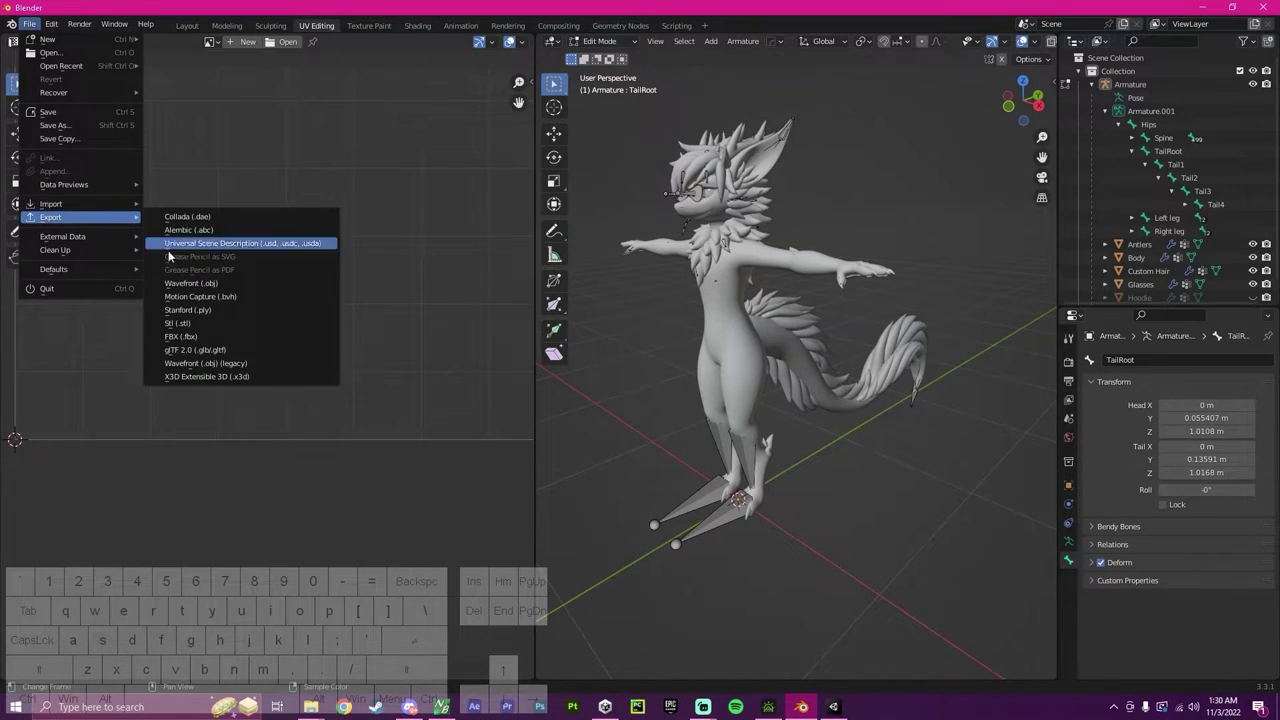
click(204, 338)
click(664, 171)
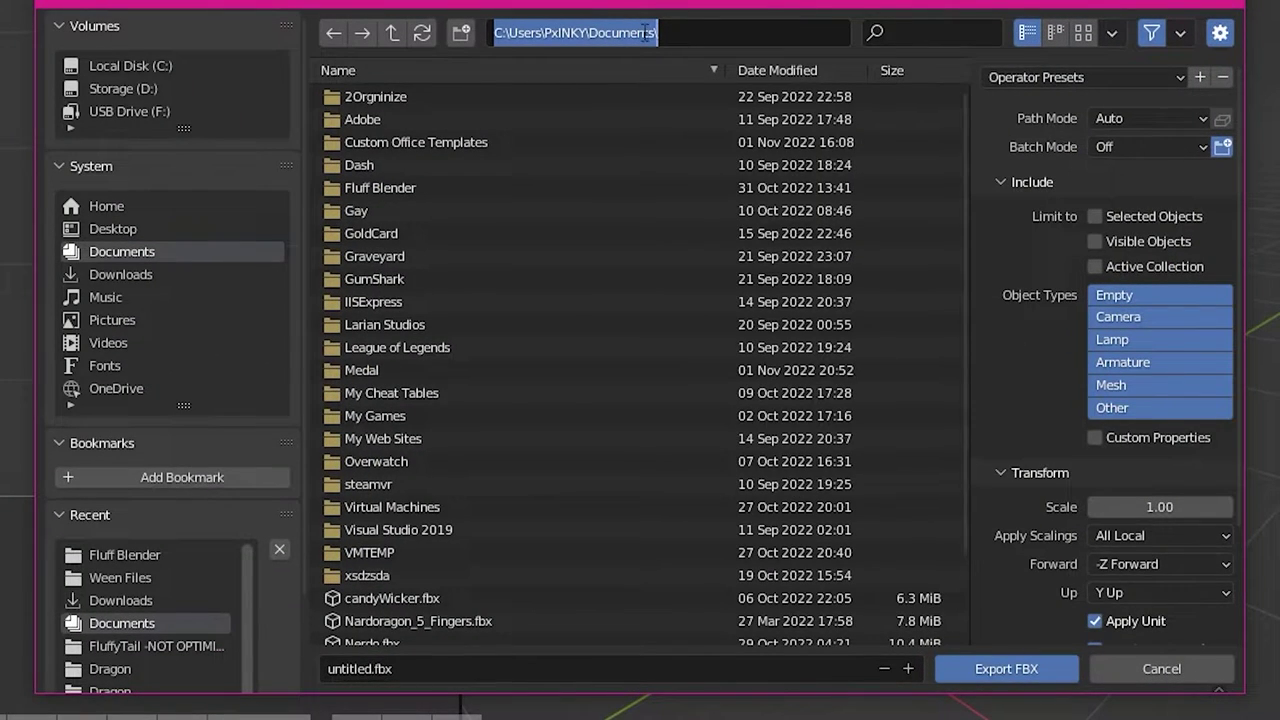
key(ctrl+v)
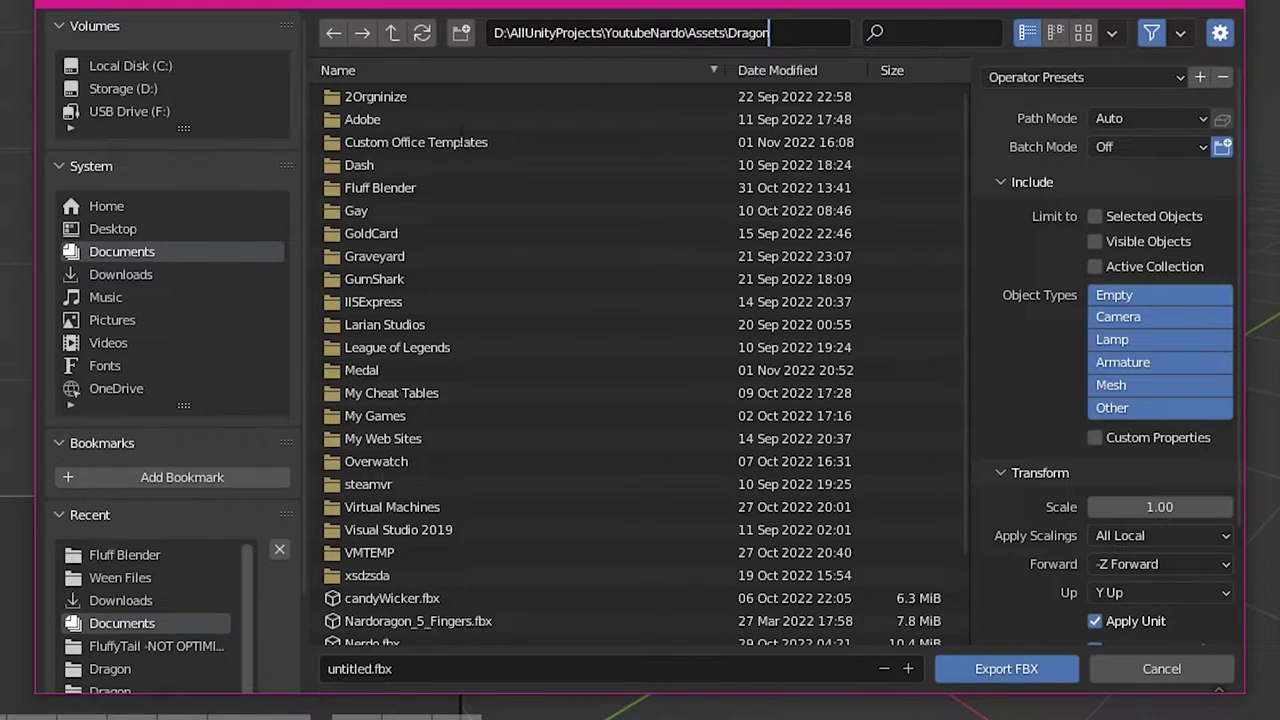
key(Return)
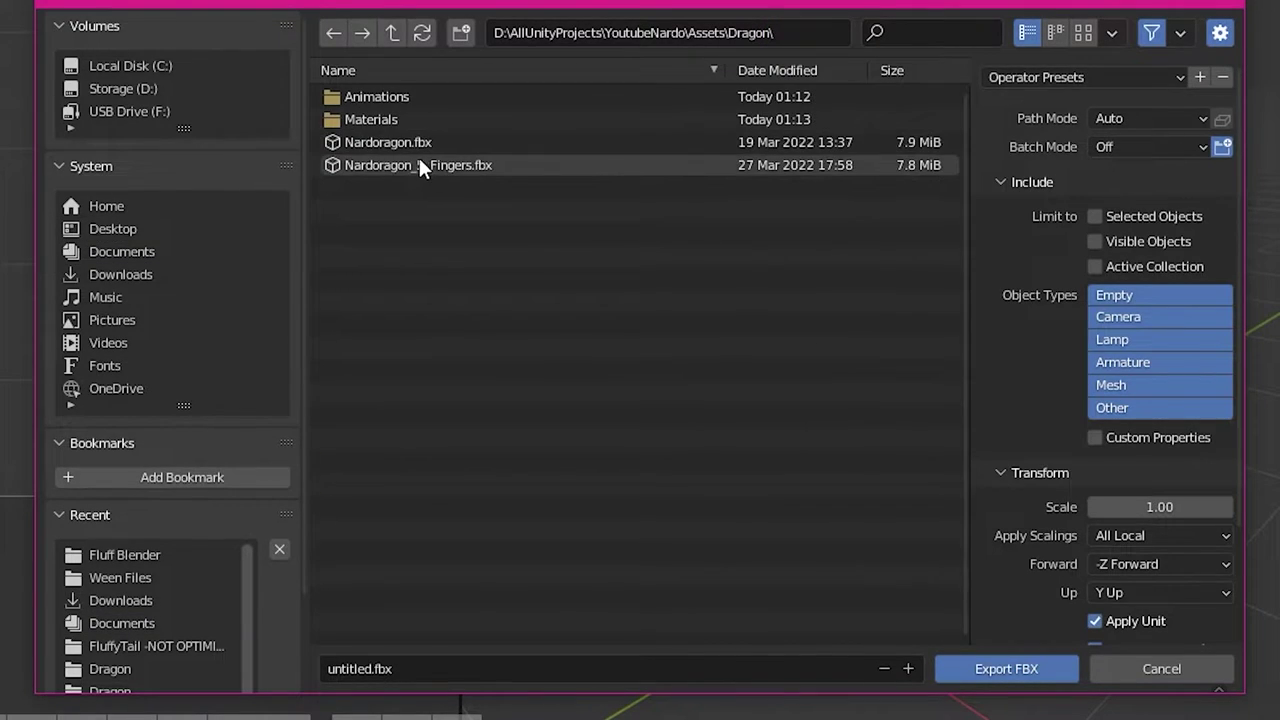
Choose the existing Nardoragon_5_Fingers.fbx as the export target and disable Bake Animation and Add Leaf Bones.
click(356, 170)
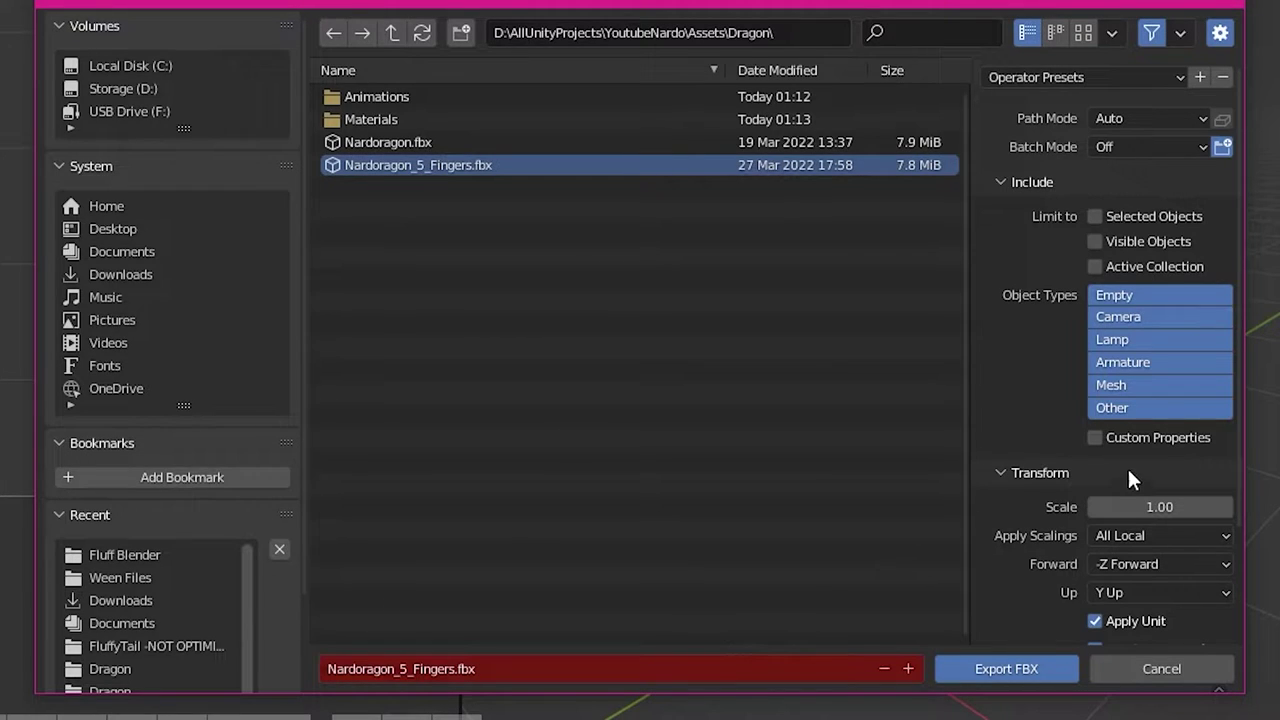
scroll(1121, 343, down, 3)
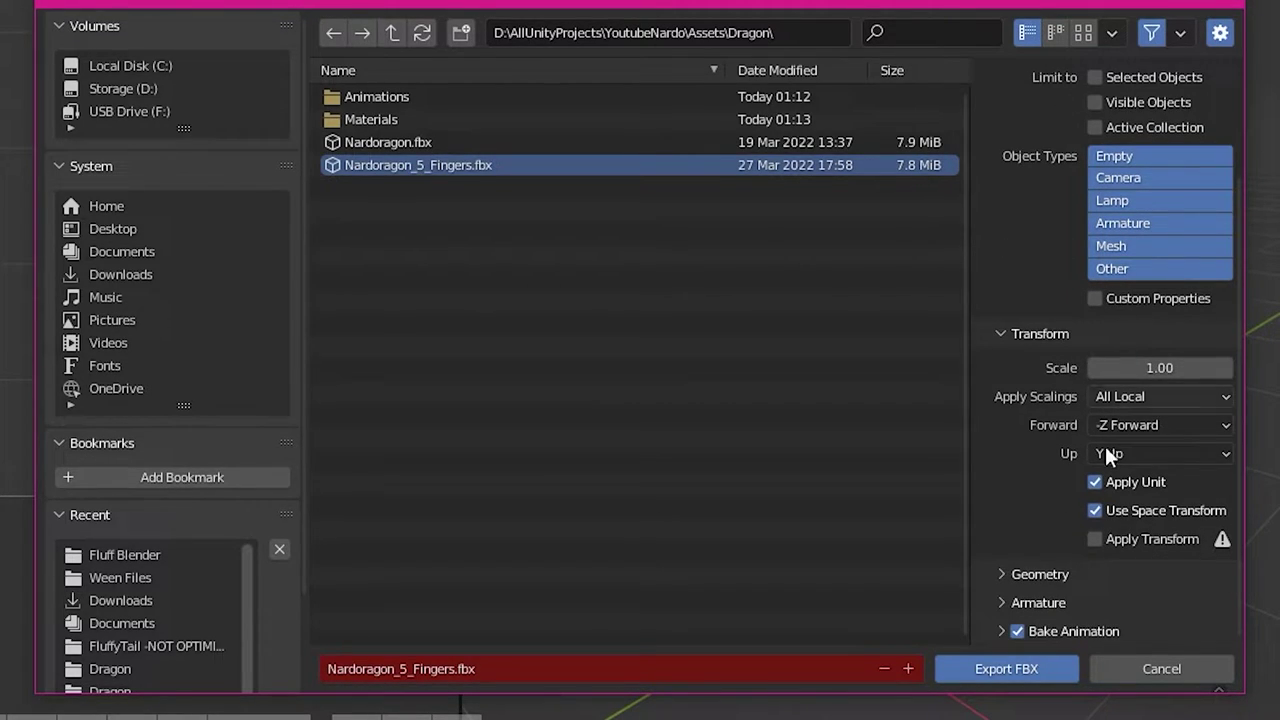
click(1004, 602)
scroll(1053, 561, down, 3)
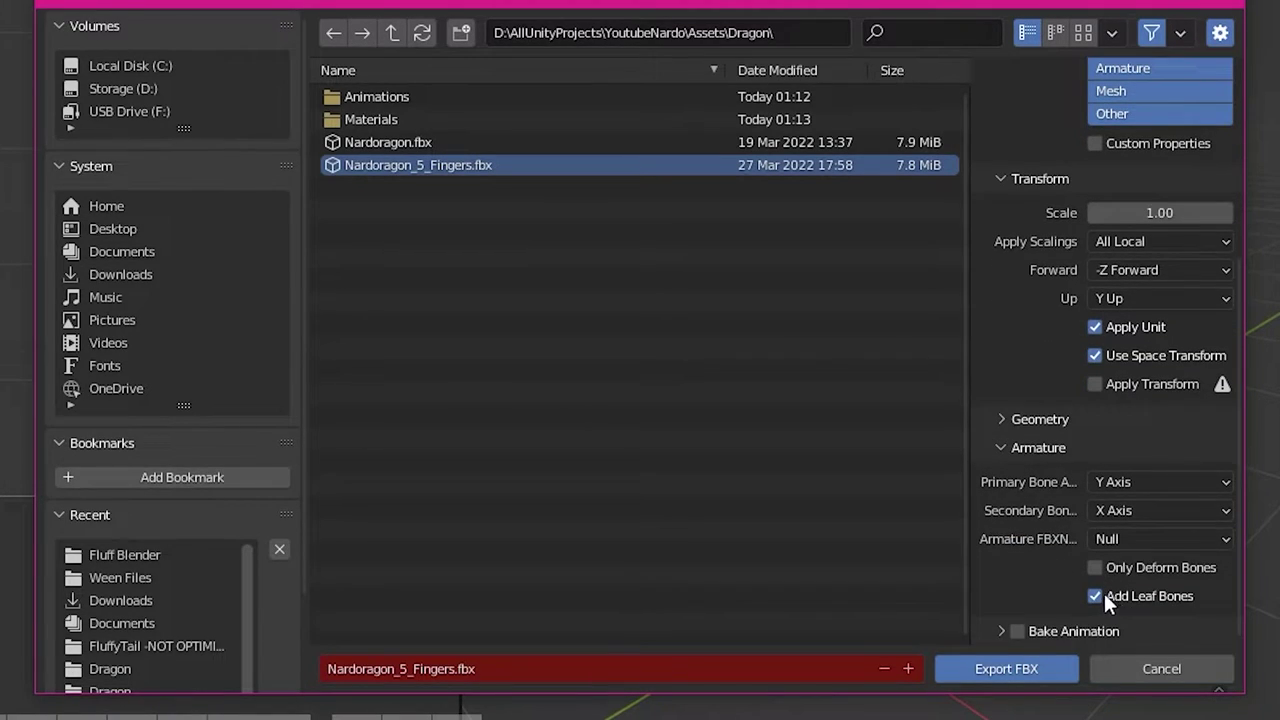
click(1094, 596)
Export the FBX with Apply Scalings set to All Local, and switch to Unity.
scroll(1138, 335, up, 2)
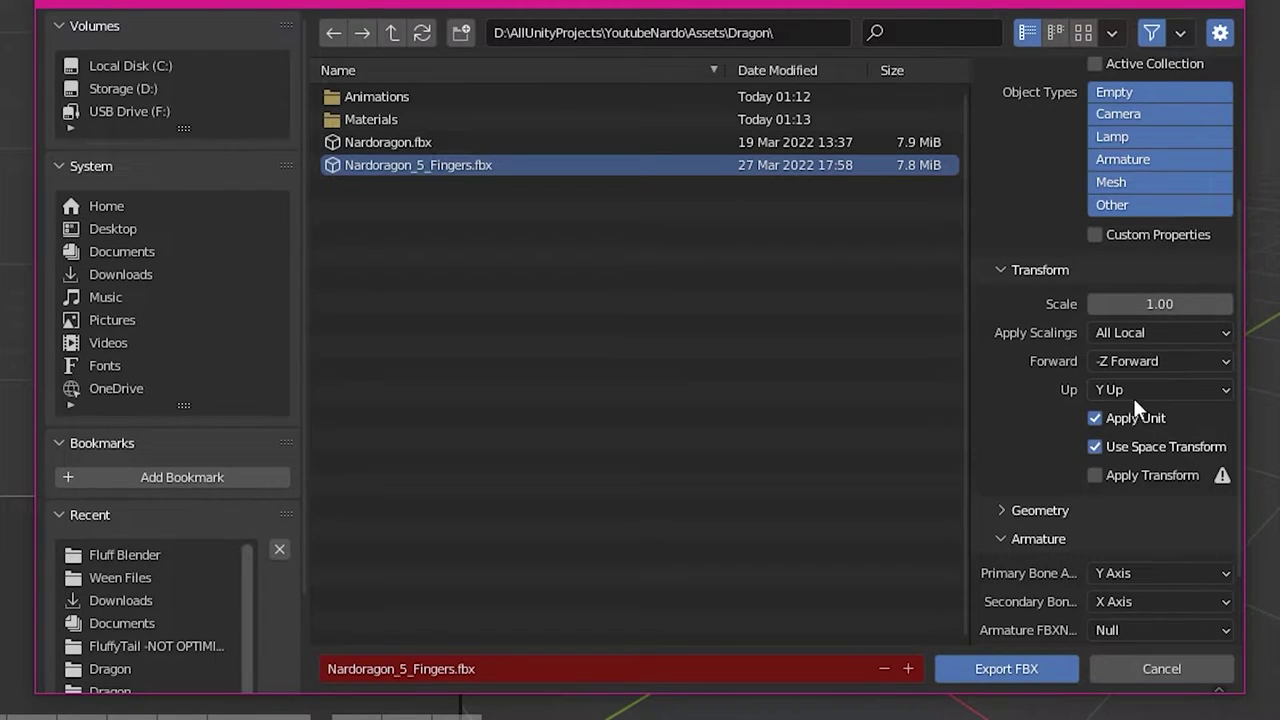
click(1102, 332)
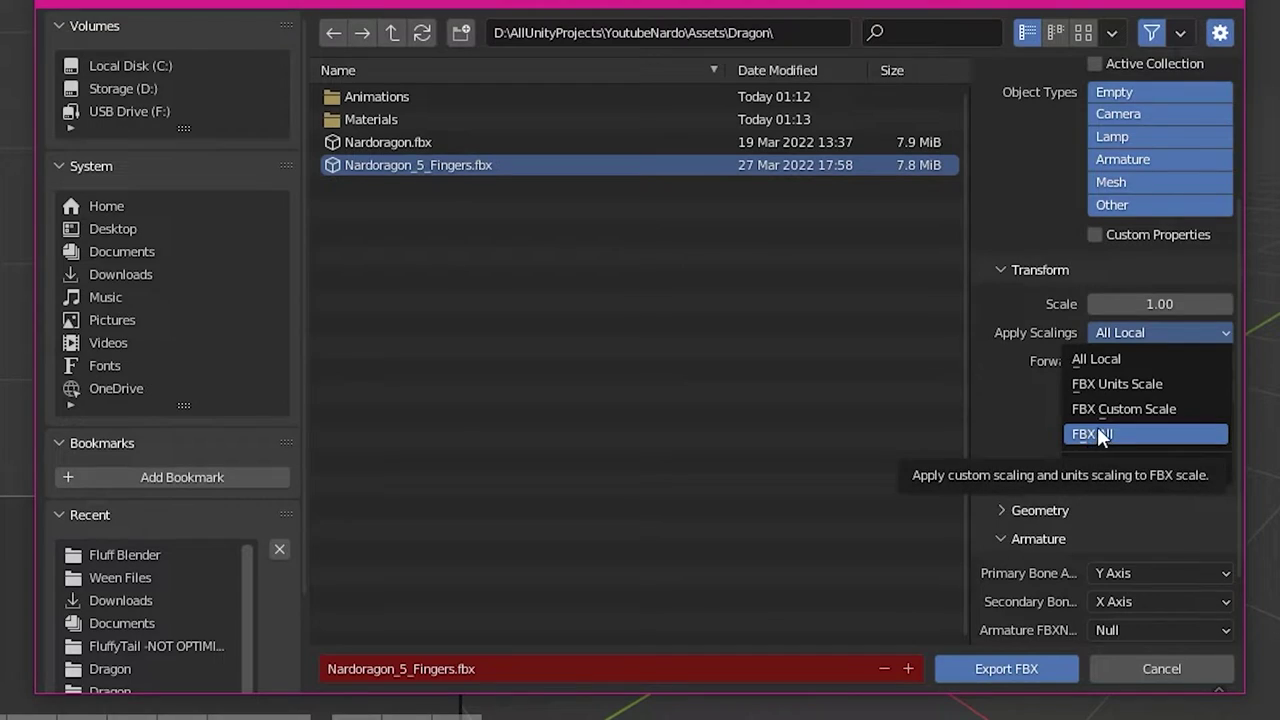
click(1099, 360)
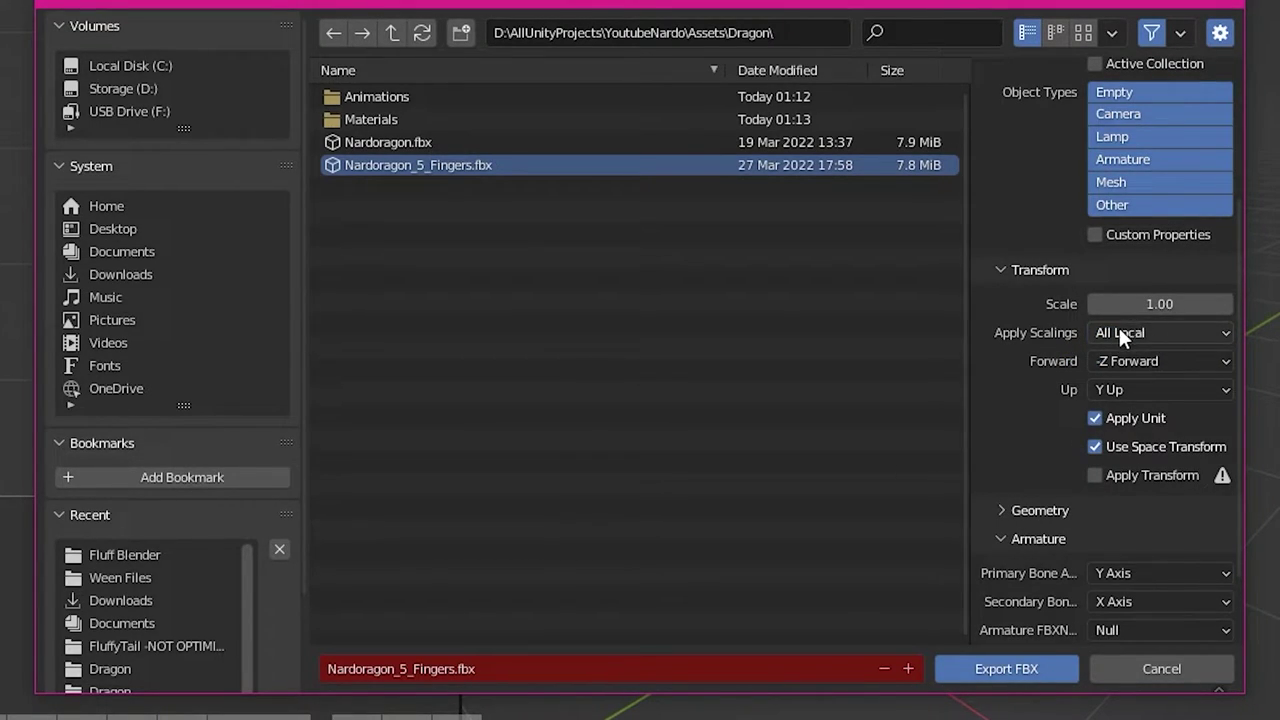
click(1016, 678)
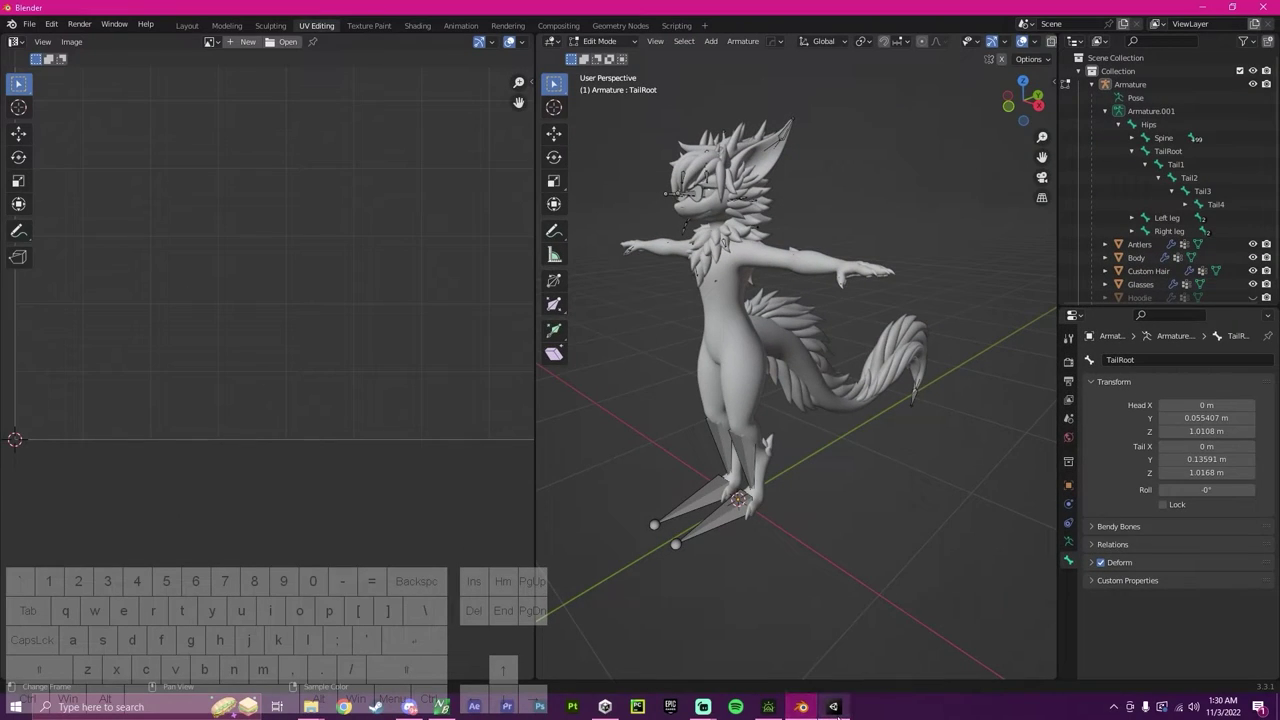
click(837, 713)
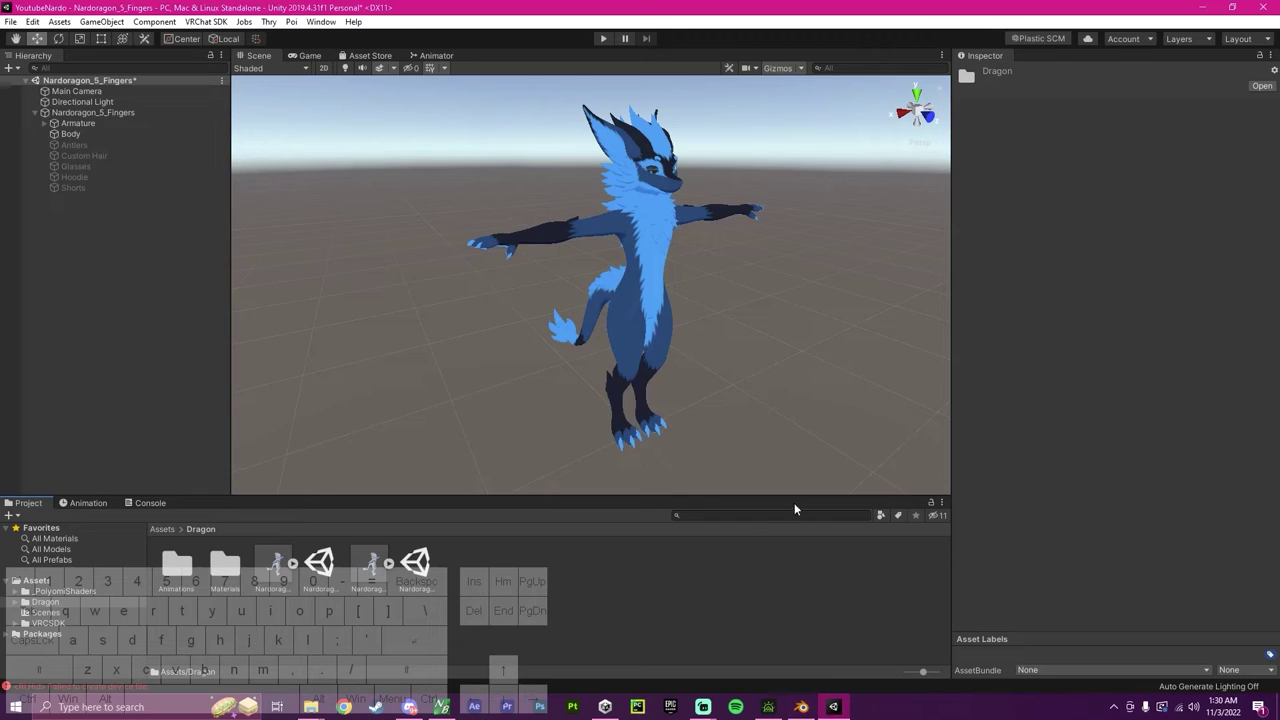
Examine the original Nardoragon_5_Fingers avatar and its tail in the scene from several angles.
key(d)
right_drag(776, 322, 818, 392)
key(d)
key(w)
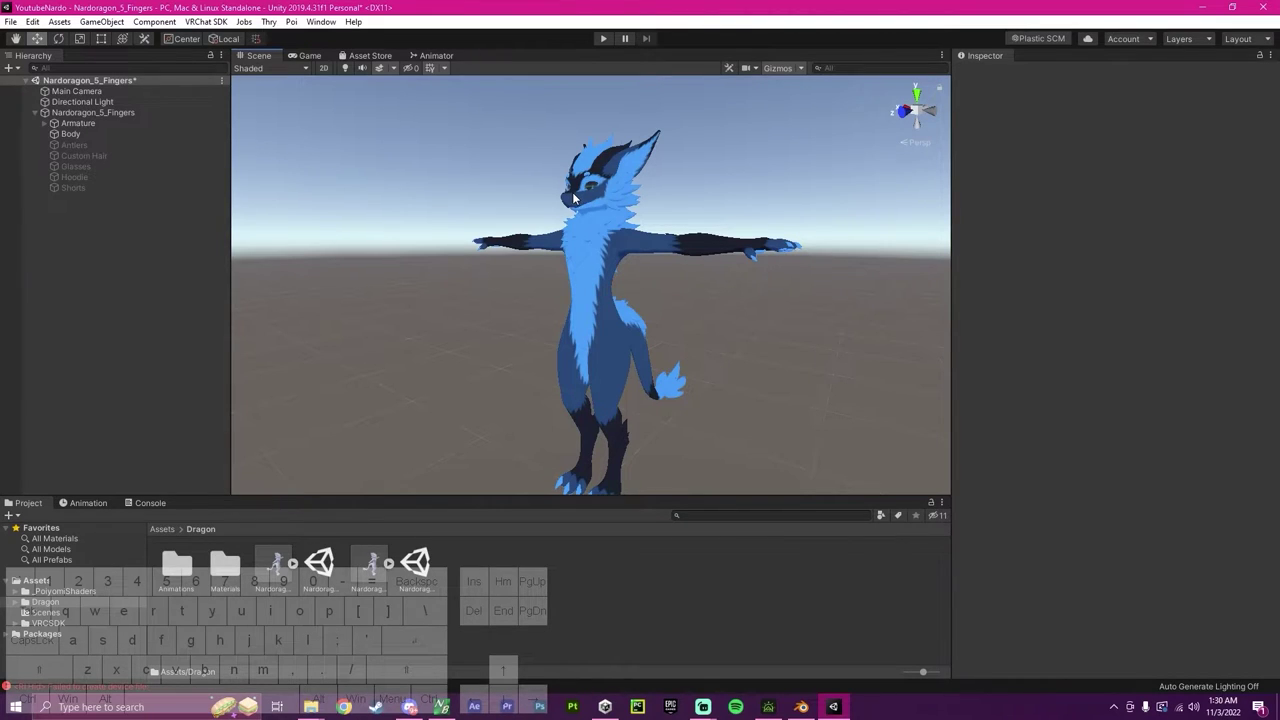
key(a)
right_drag(720, 248, 780, 235)
key(w)
right_drag(735, 290, 770, 311)
key(s)
key(w)
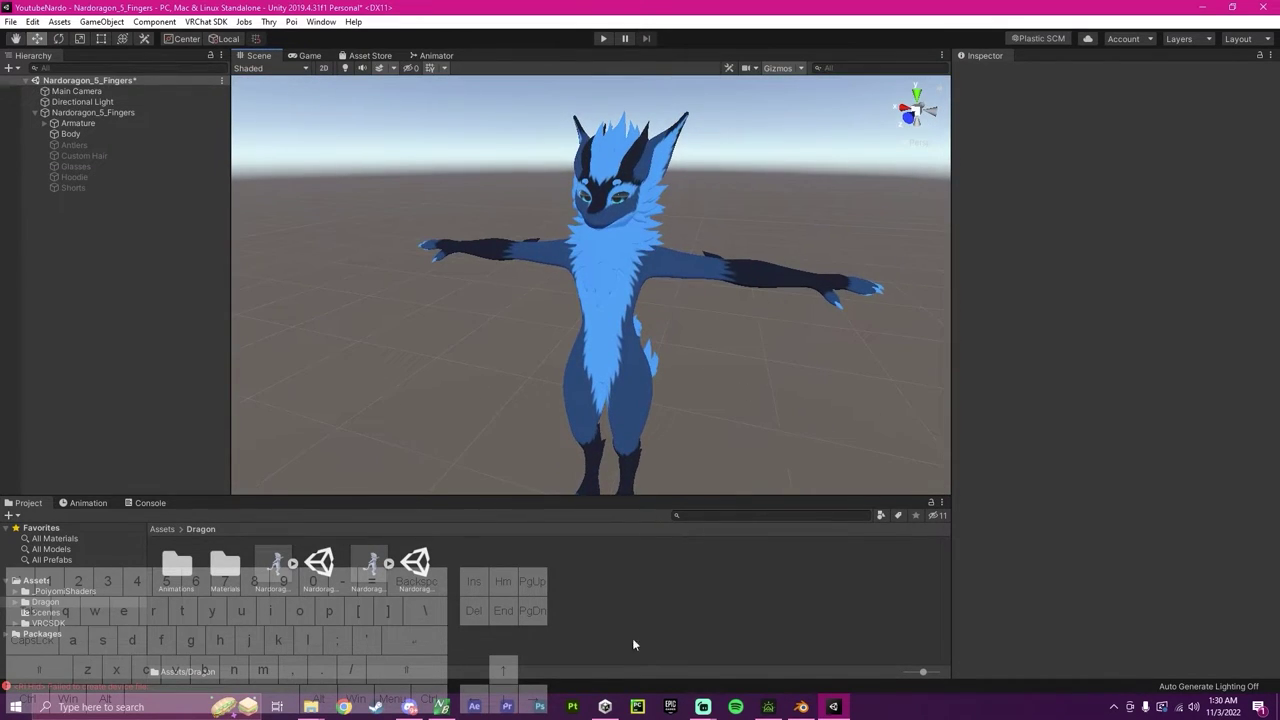
click(384, 566)
click(558, 567)
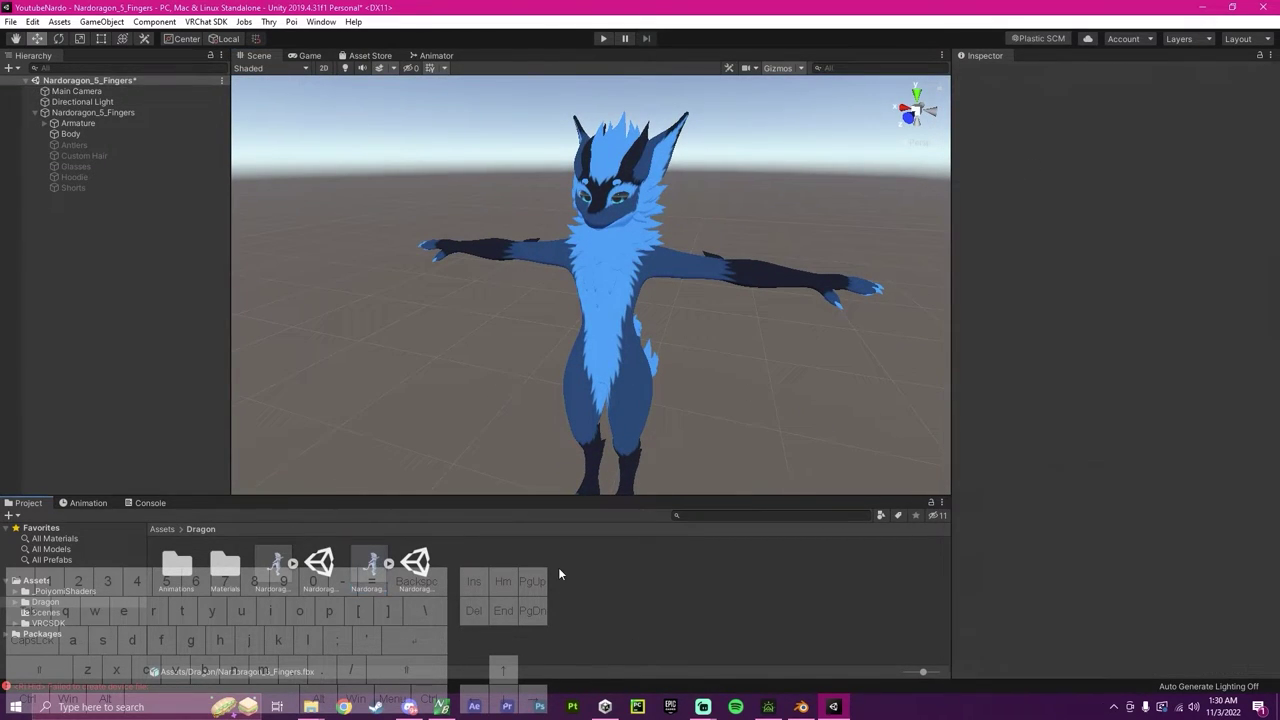
click(798, 707)
click(796, 711)
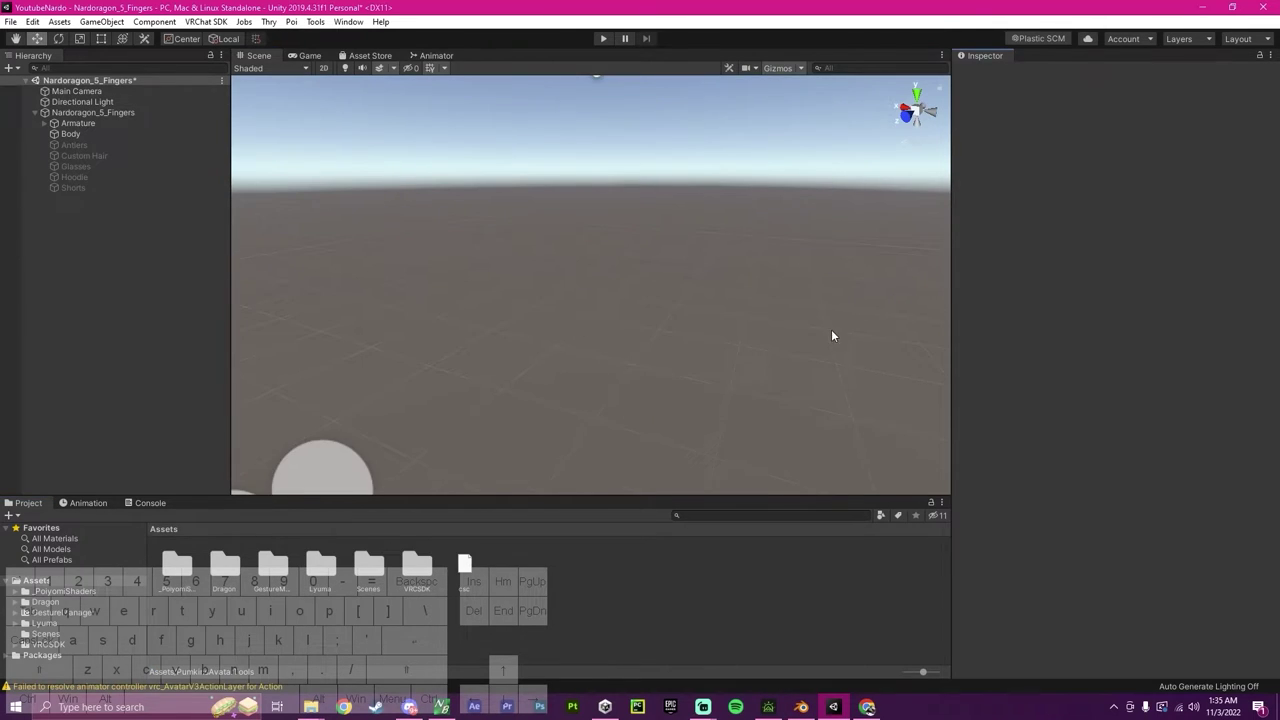
Place the re-exported Nardoragon_5_Fingers model from the Dragon folder into the scene hierarchy.
key(s)
mouse_move(831, 329)
right_down()
mouse_move(837, 352)
mouse_move(836, 334)
right_up()
key(w)
key(s)
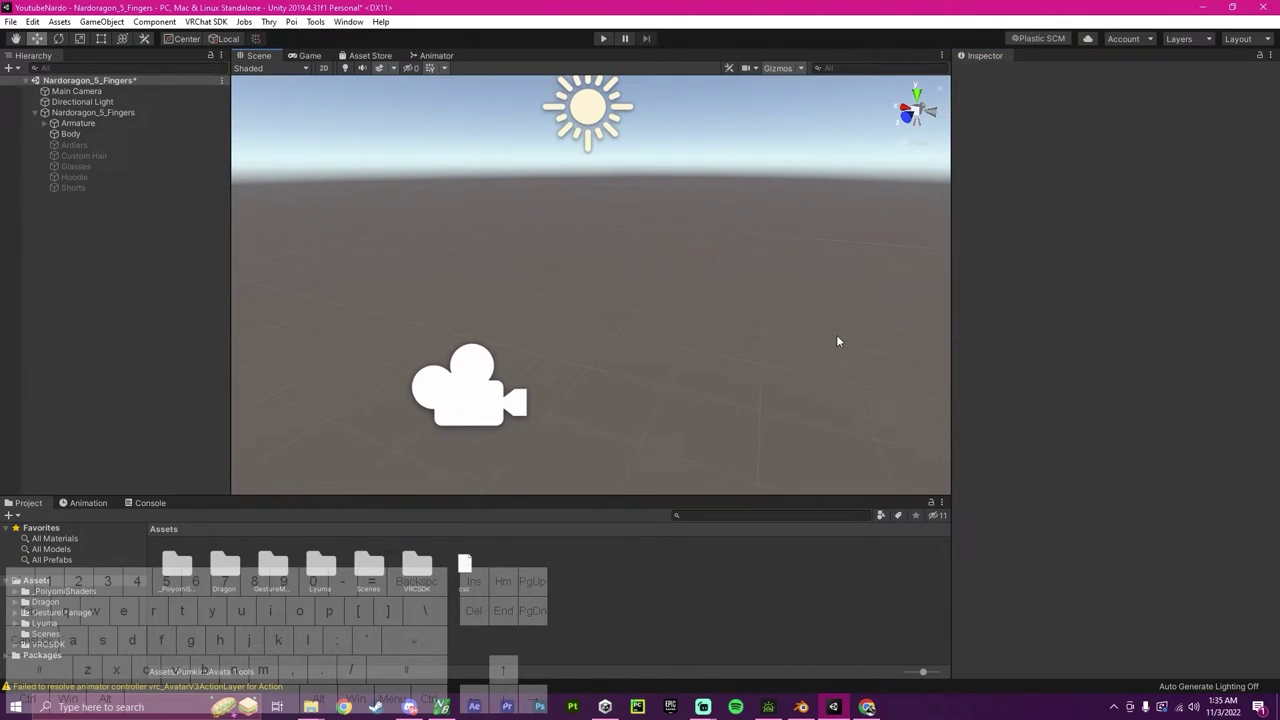
click(80, 112)
key(w)
right_drag(700, 308, 561, 292)
key(d)
click(457, 647)
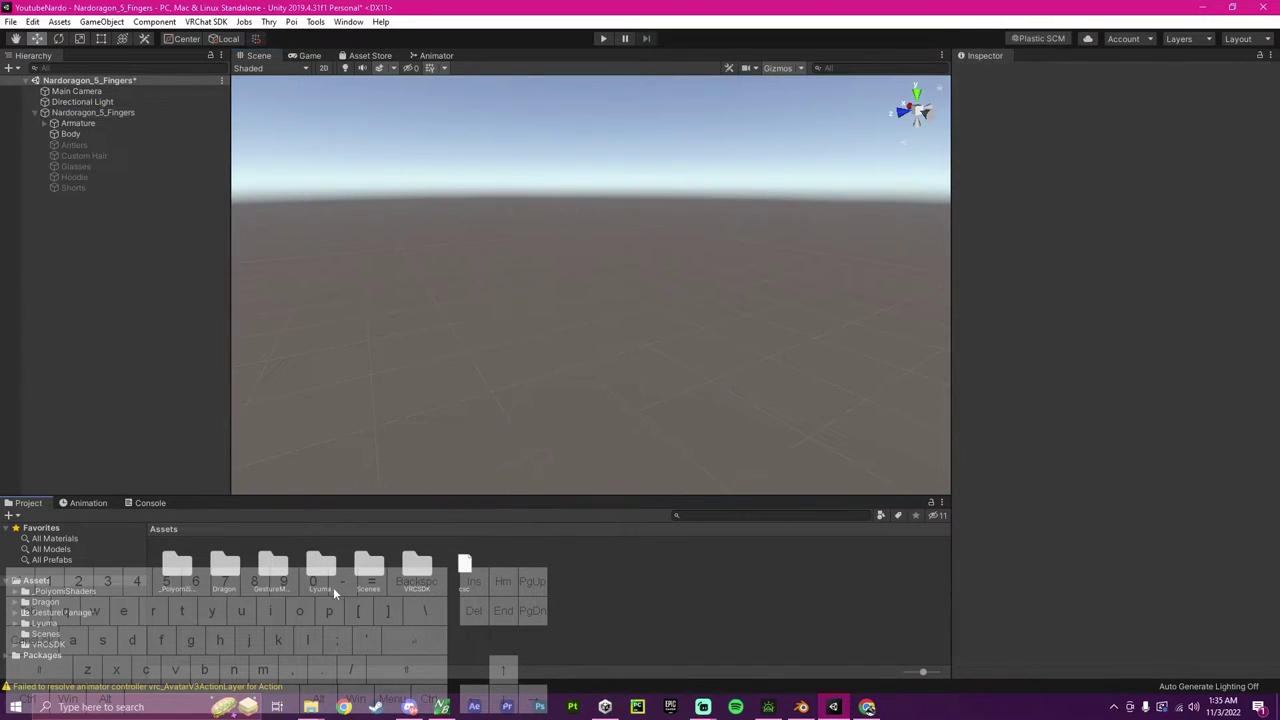
double_click(234, 573)
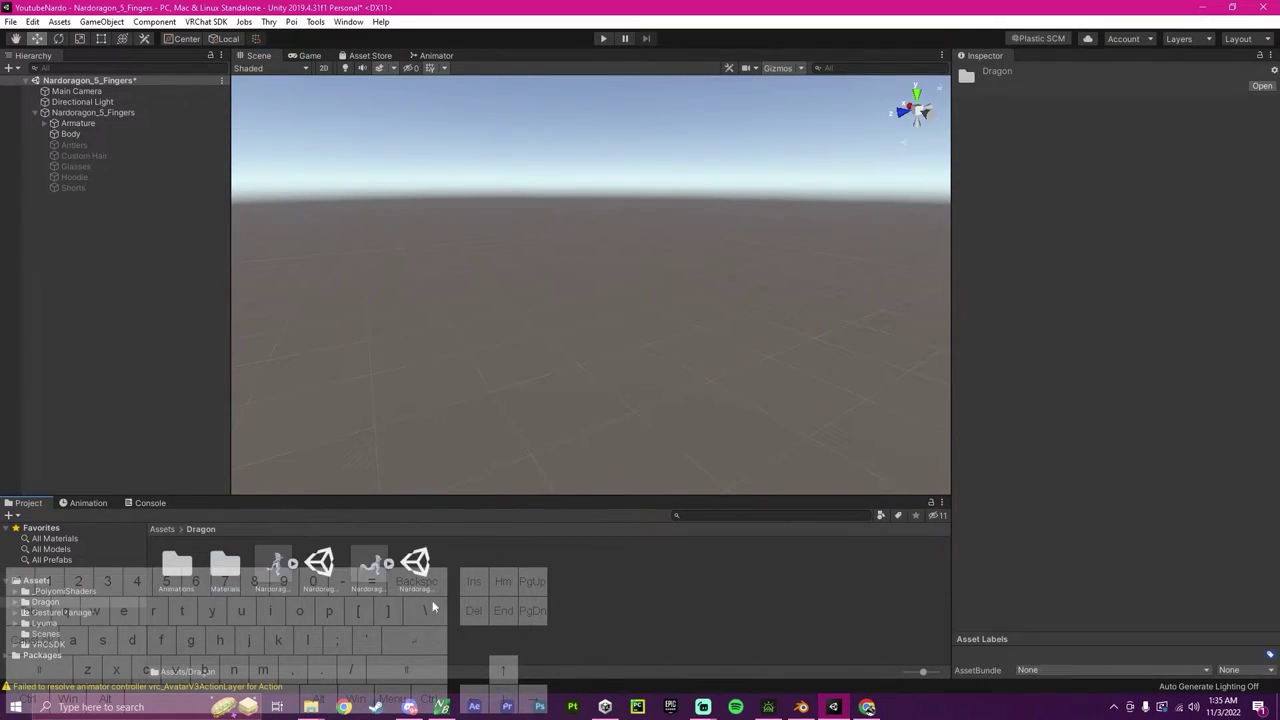
drag(370, 577, 160, 356)
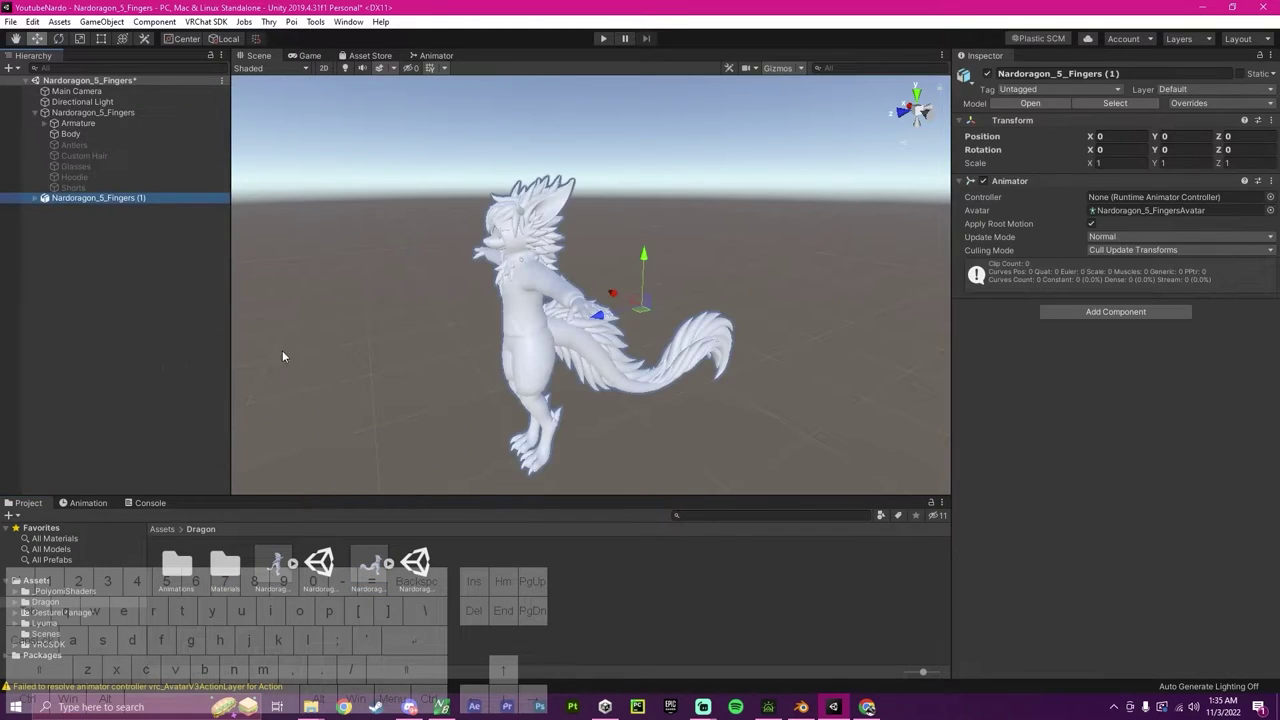
Examine the newly placed avatar and its fluffy tail from the side, back and front.
key(a)
right_drag(282, 350, 600, 200)
key(a)
key(a)
key(w)
key(s)
key(d)
key(w)
key(d)
key(s)
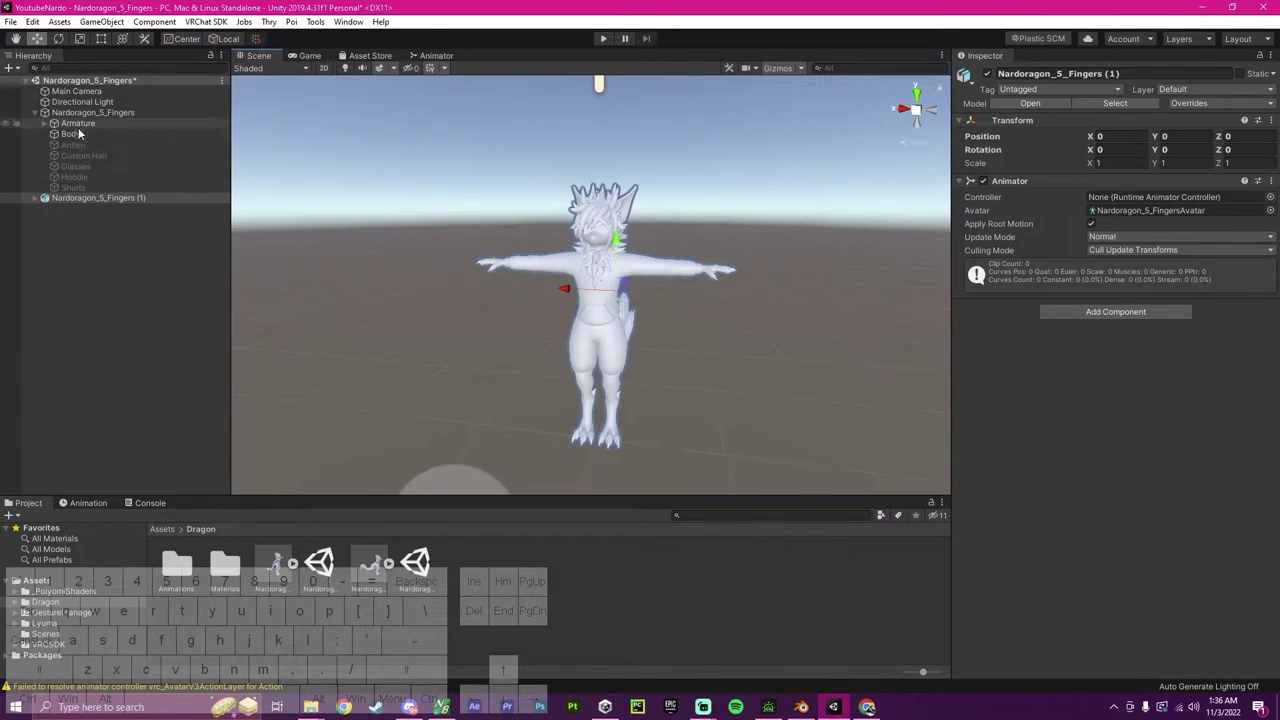
Unpack the Nardoragon_5_Fingers (1) prefab and reorder its children so Armature and Body come first.
click(90, 112)
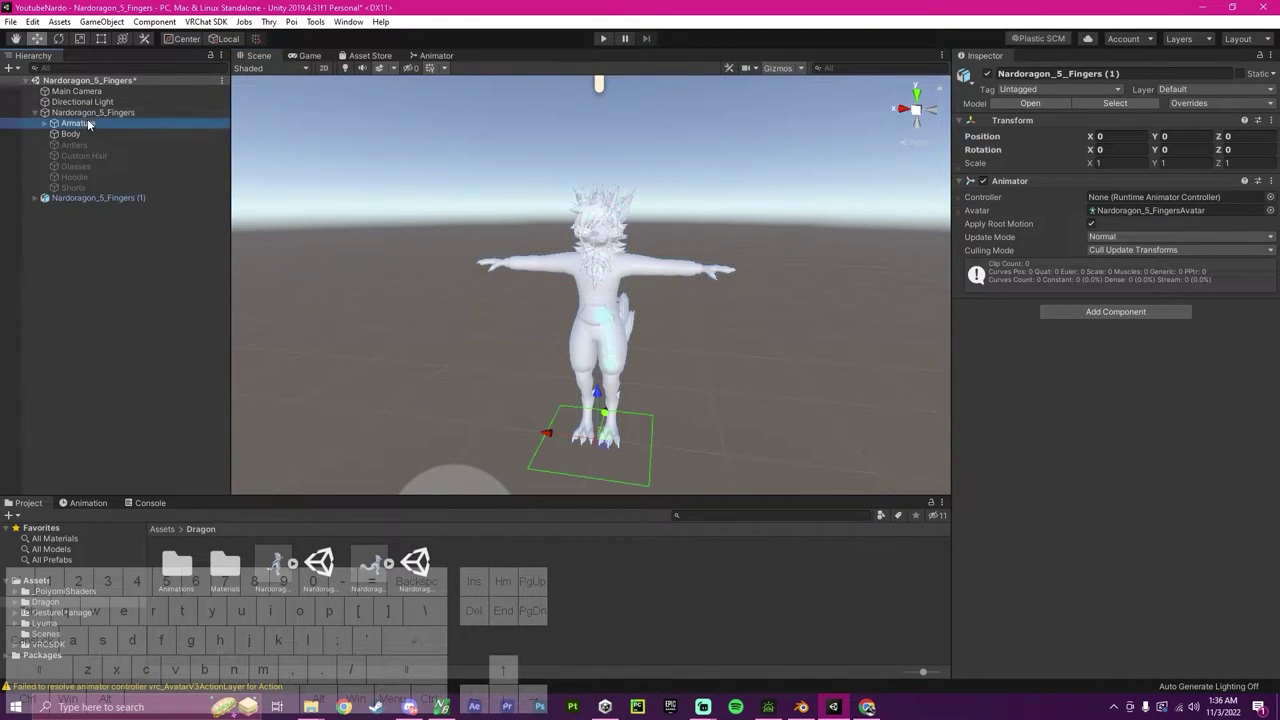
click(35, 198)
click(155, 385)
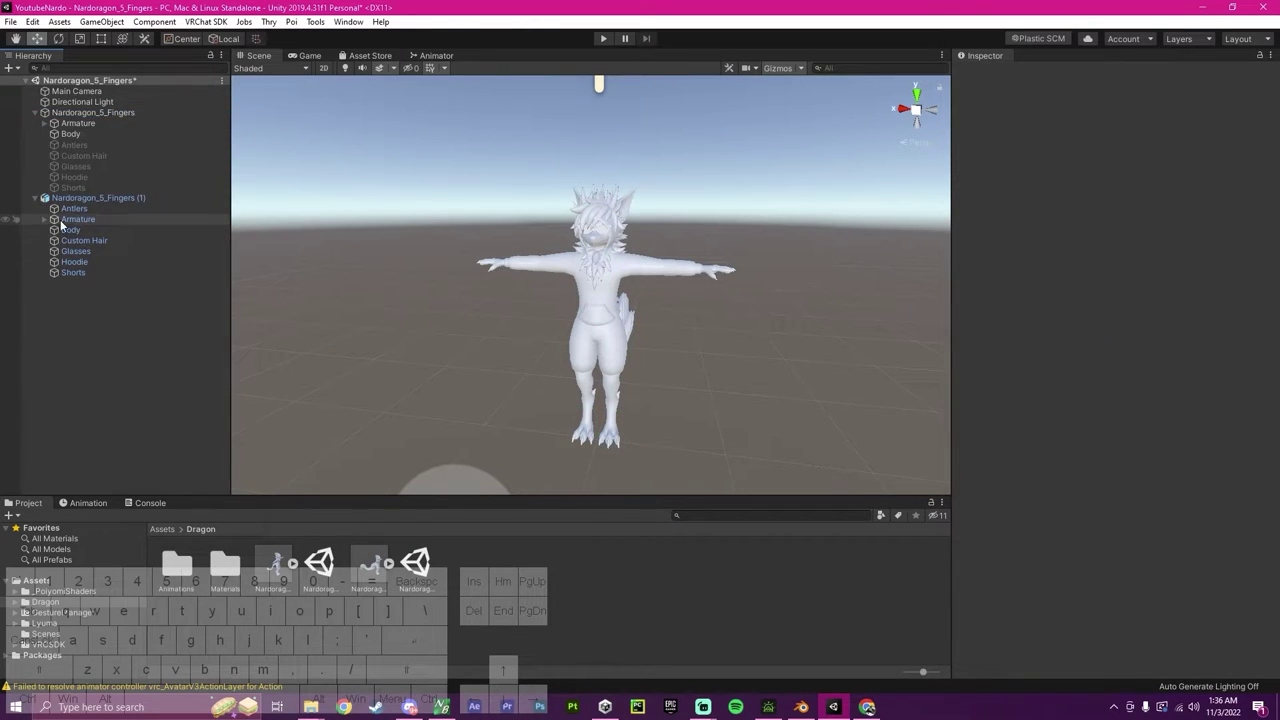
right_click(62, 199)
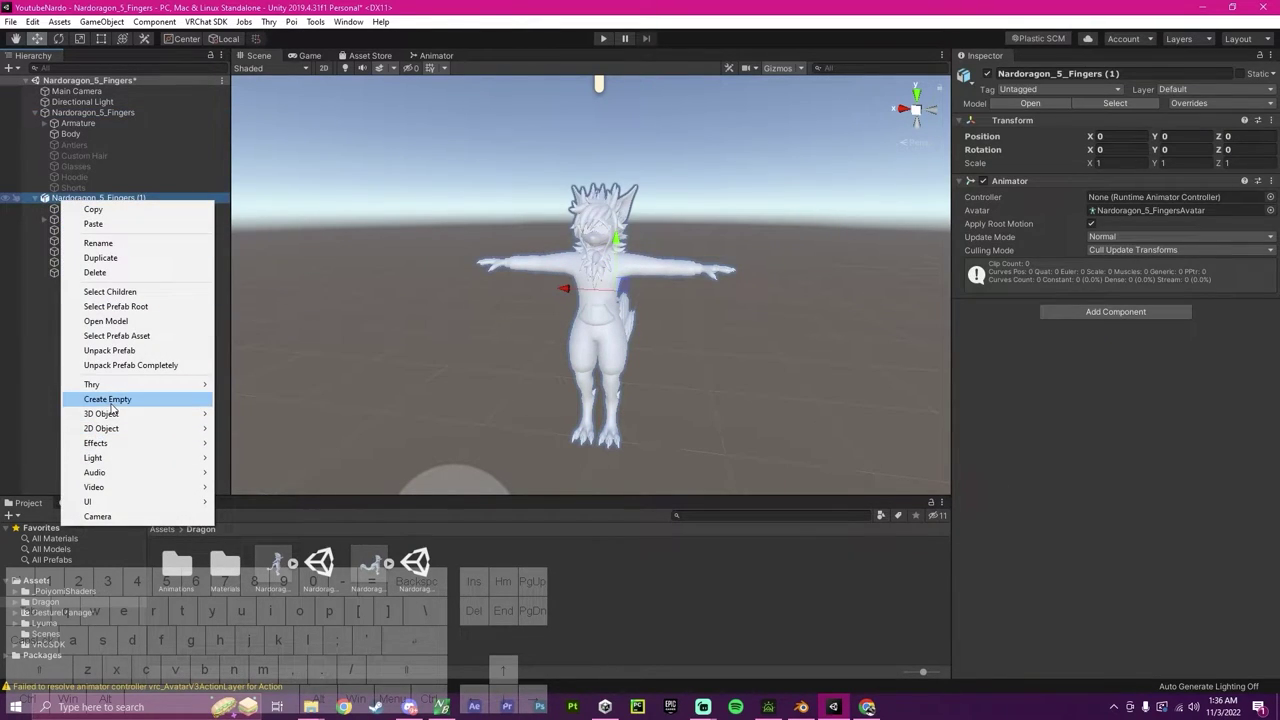
click(109, 350)
click(77, 208)
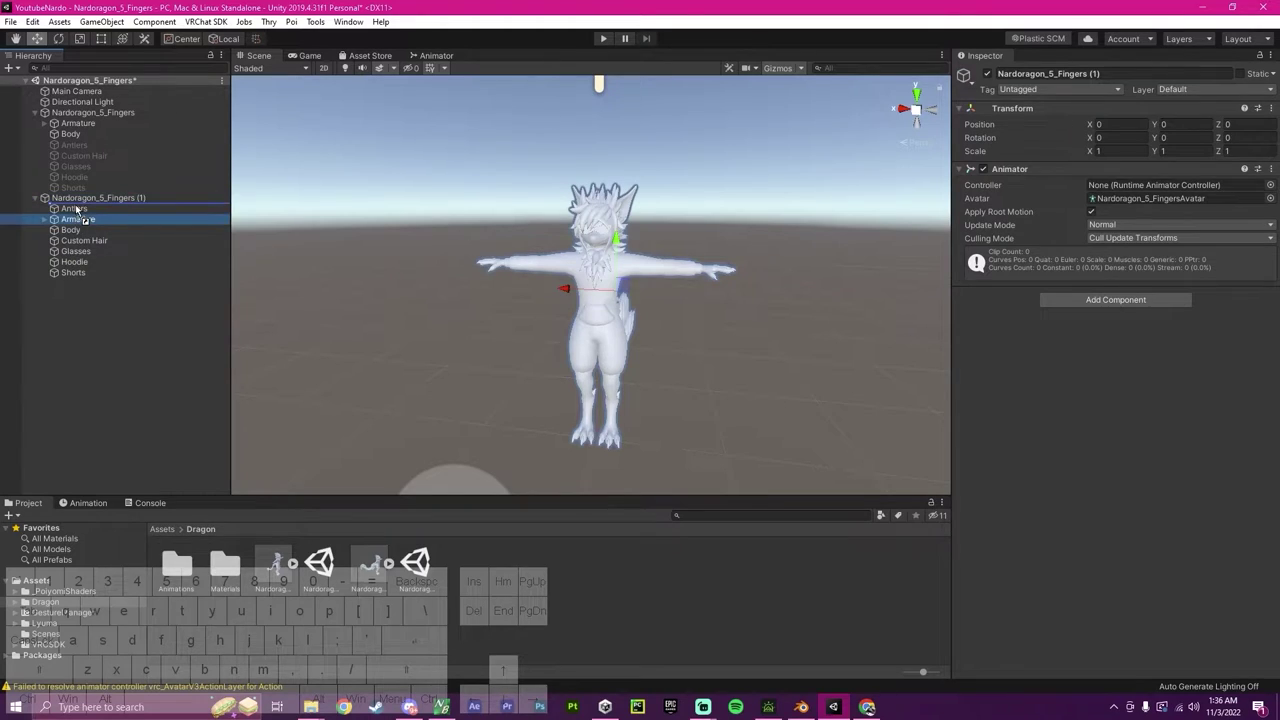
drag(76, 230, 75, 214)
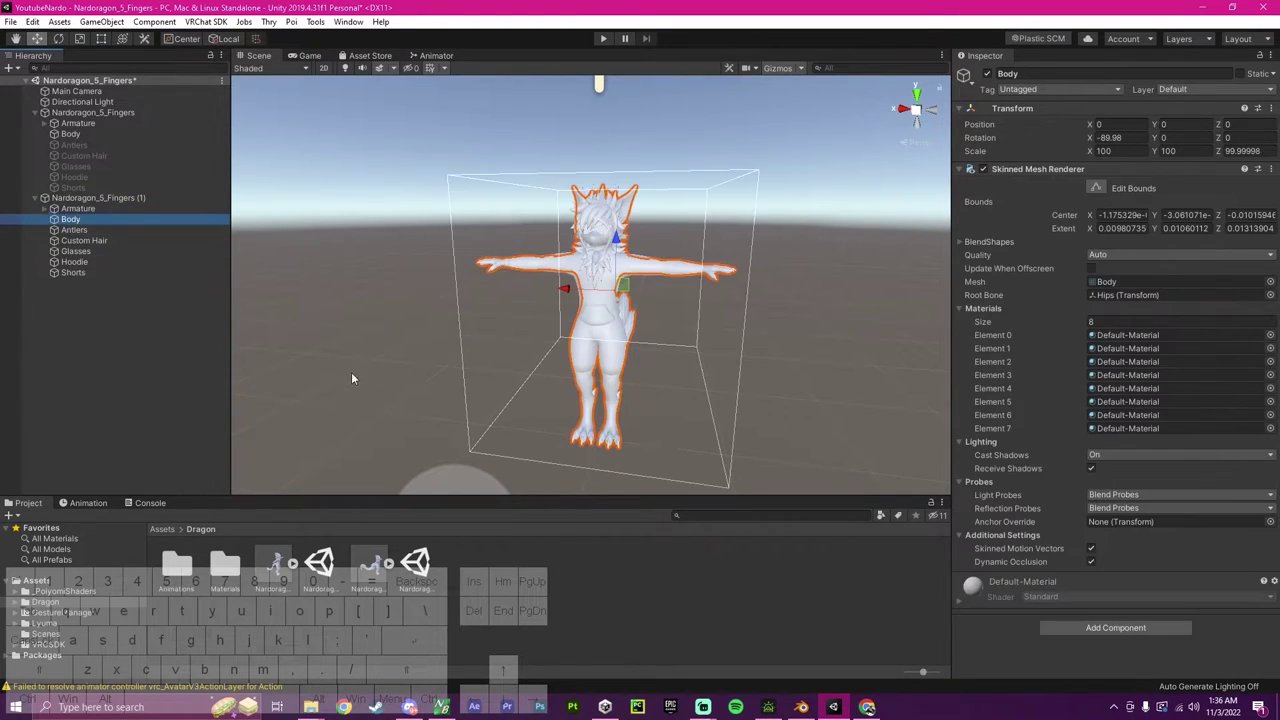
Switch to Chrome, download PumkinsAvatarTools_v1.3.unitypackage, and import it into the Unity project.
click(573, 655)
click(867, 707)
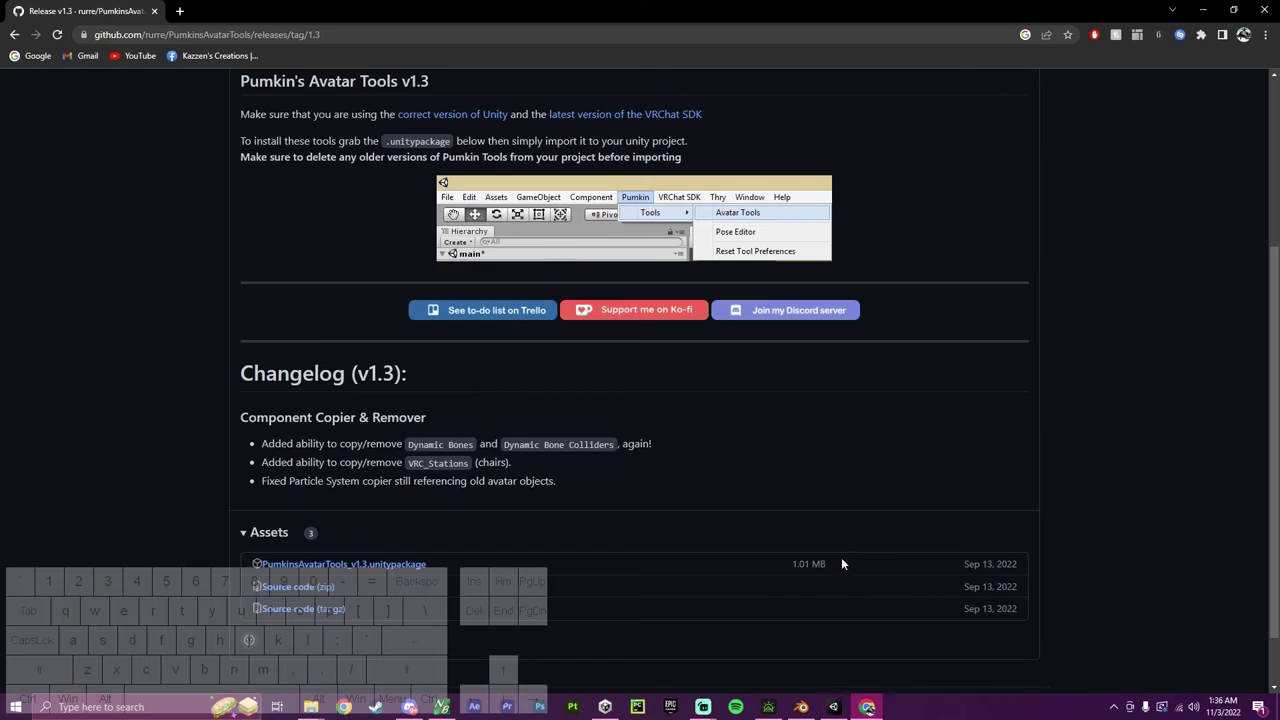
click(342, 562)
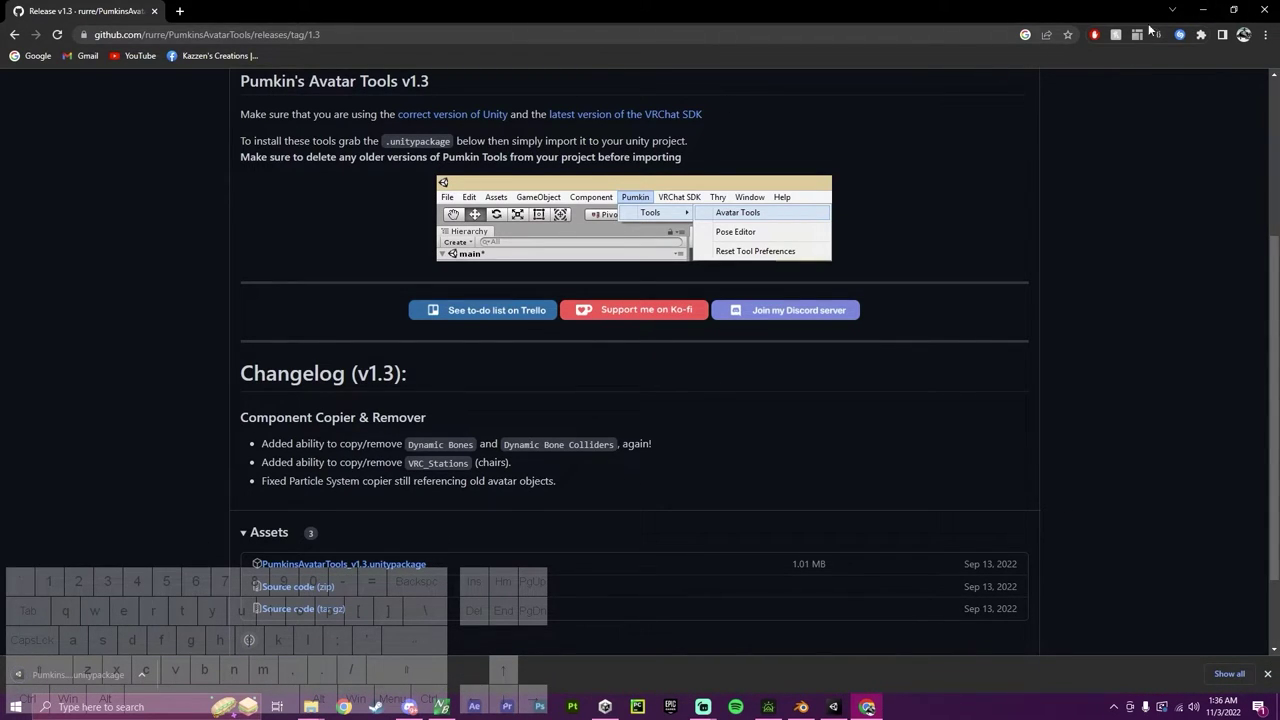
click(1206, 10)
click(871, 707)
drag(77, 674, 651, 624)
click(553, 501)
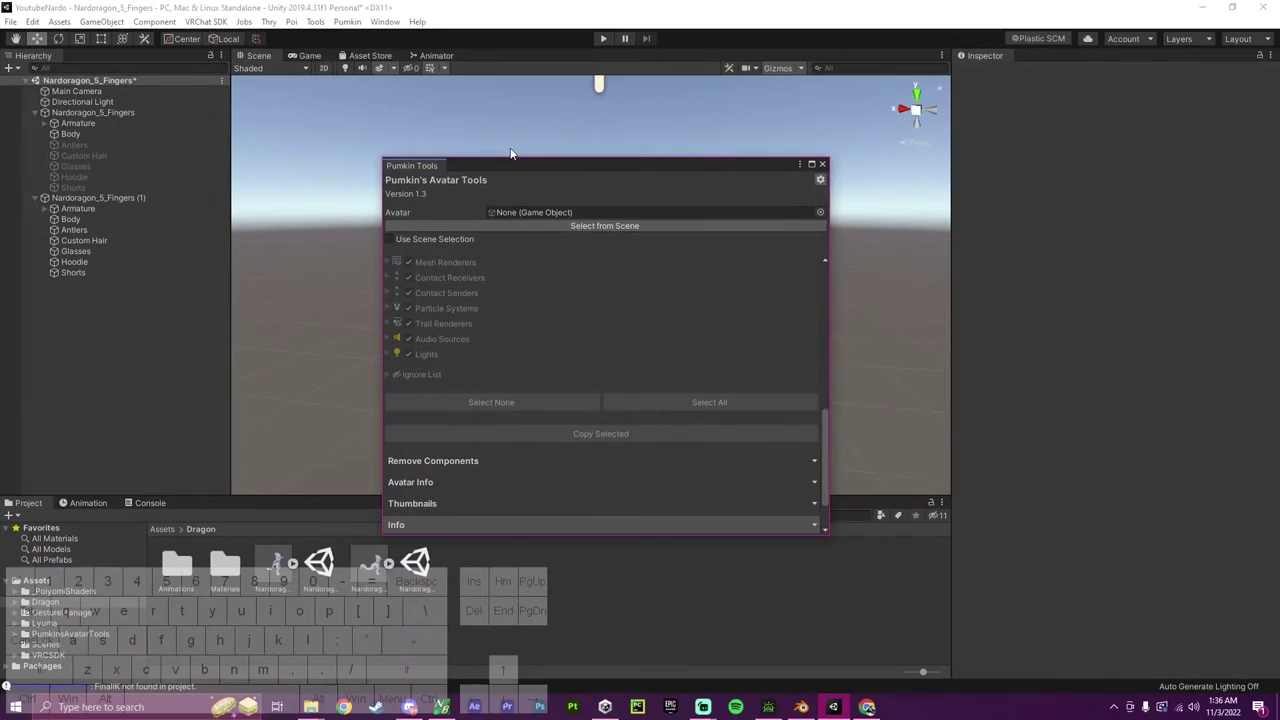
Assign Nardoragon_5_Fingers (1) as the avatar in Pumkin's Avatar Tools and rename the object Nardoragon_Fluff.
drag(502, 165, 366, 209)
drag(140, 198, 430, 257)
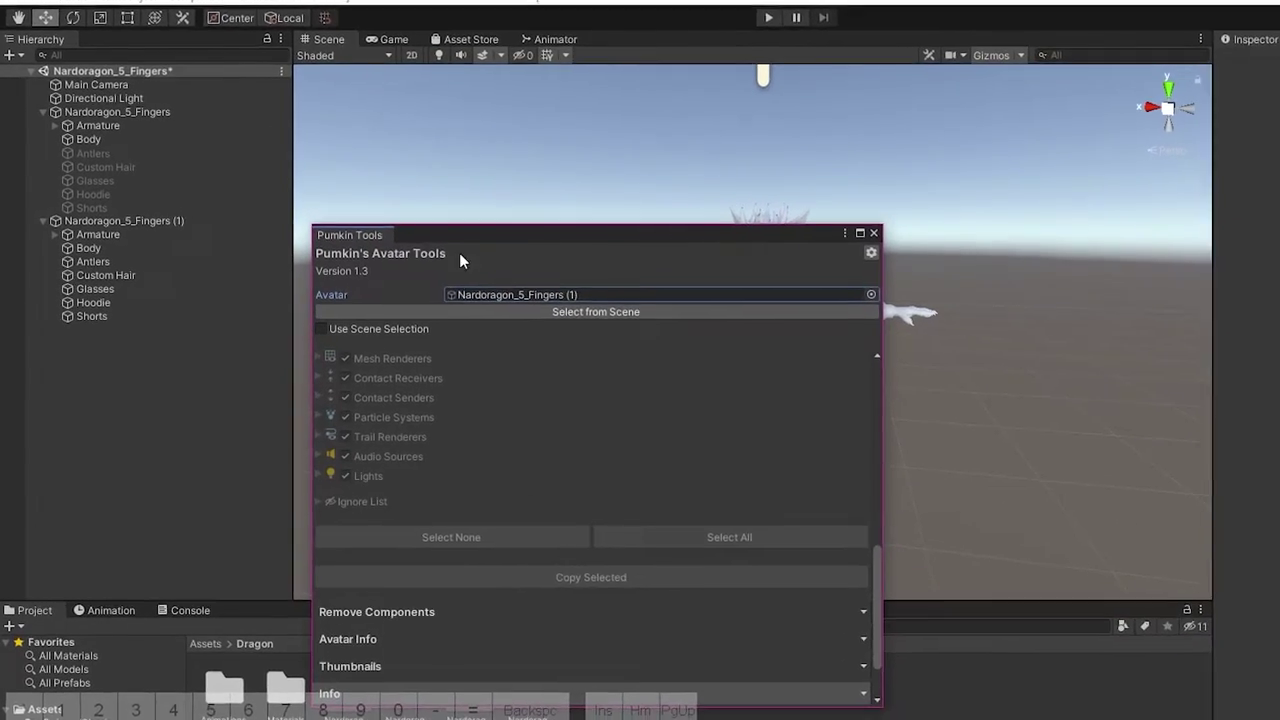
drag(95, 222, 490, 294)
click(225, 242)
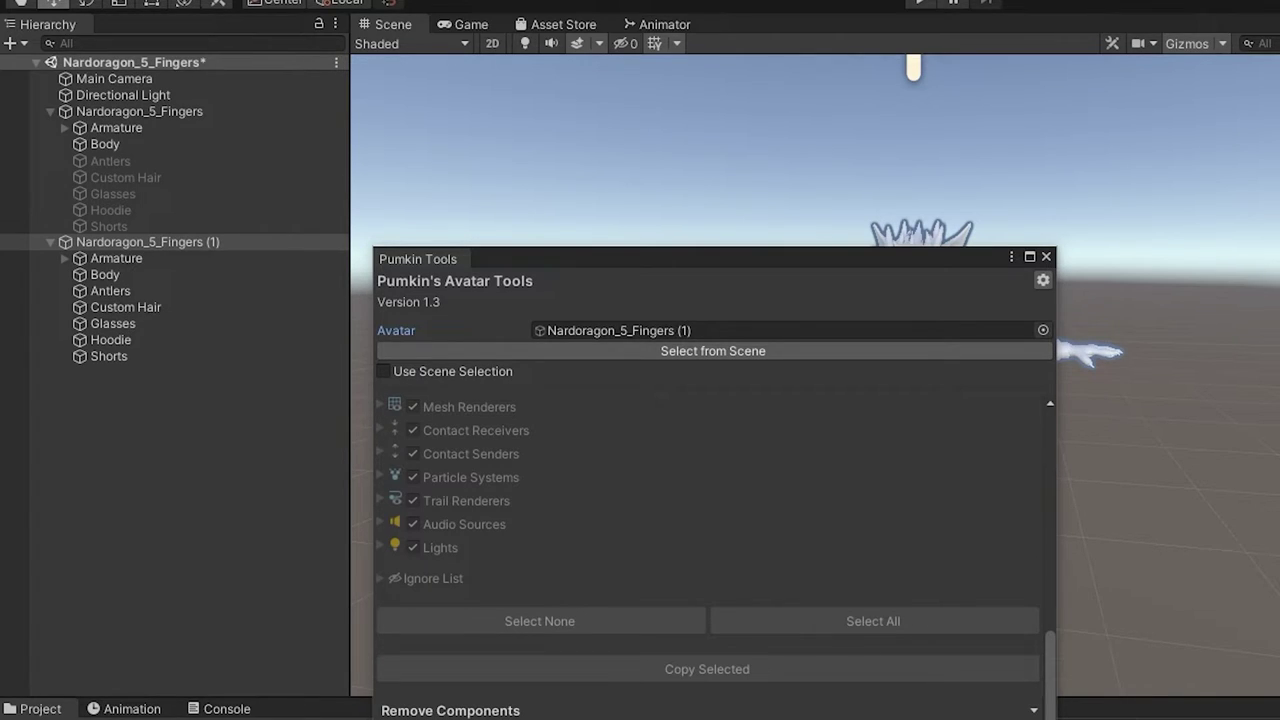
key(Return)
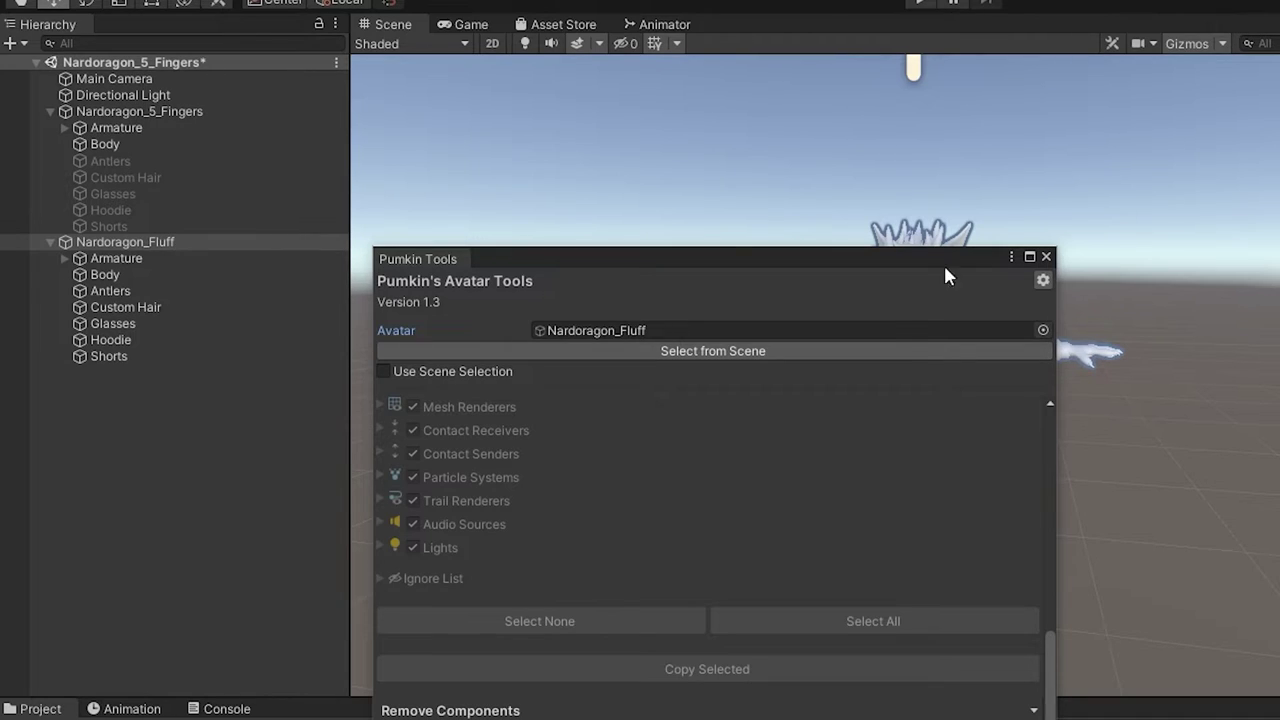
Copy all component types from Nardoragon_5_Fingers to Nardoragon_Fluff with Copy Components, and close Pumkin's Avatar Tools.
scroll(637, 515, down, 2)
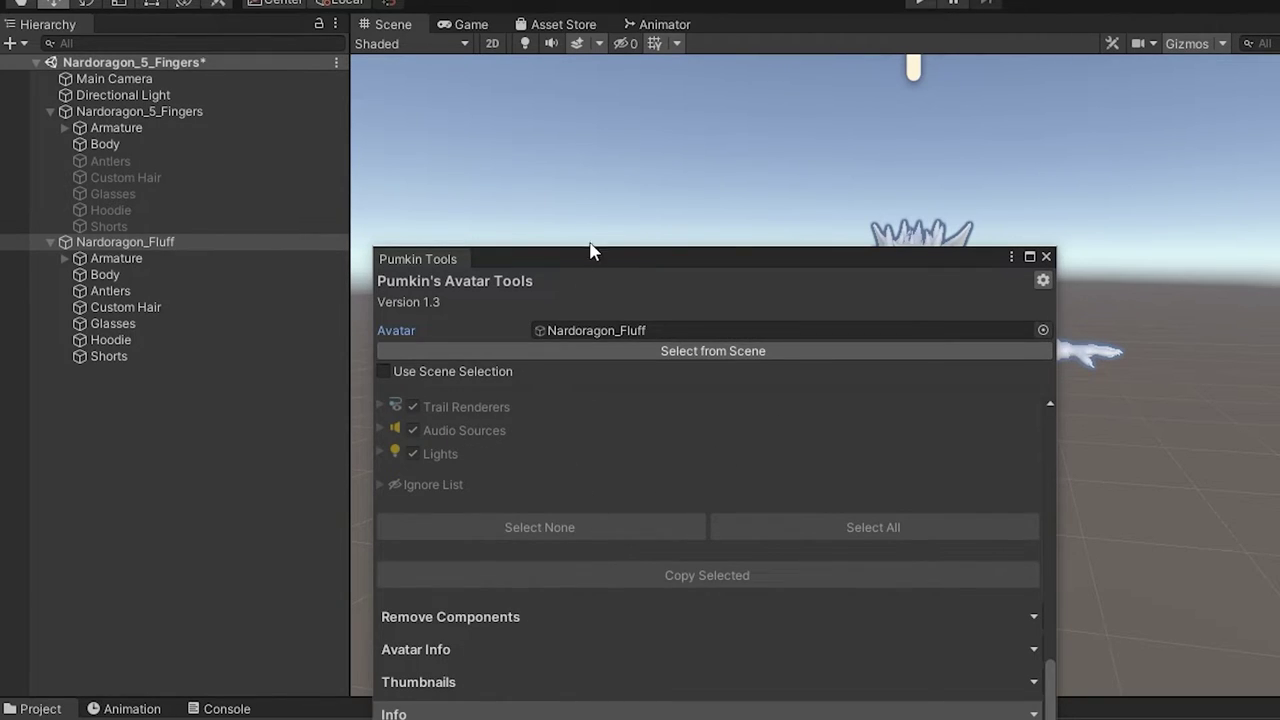
drag(590, 252, 563, 234)
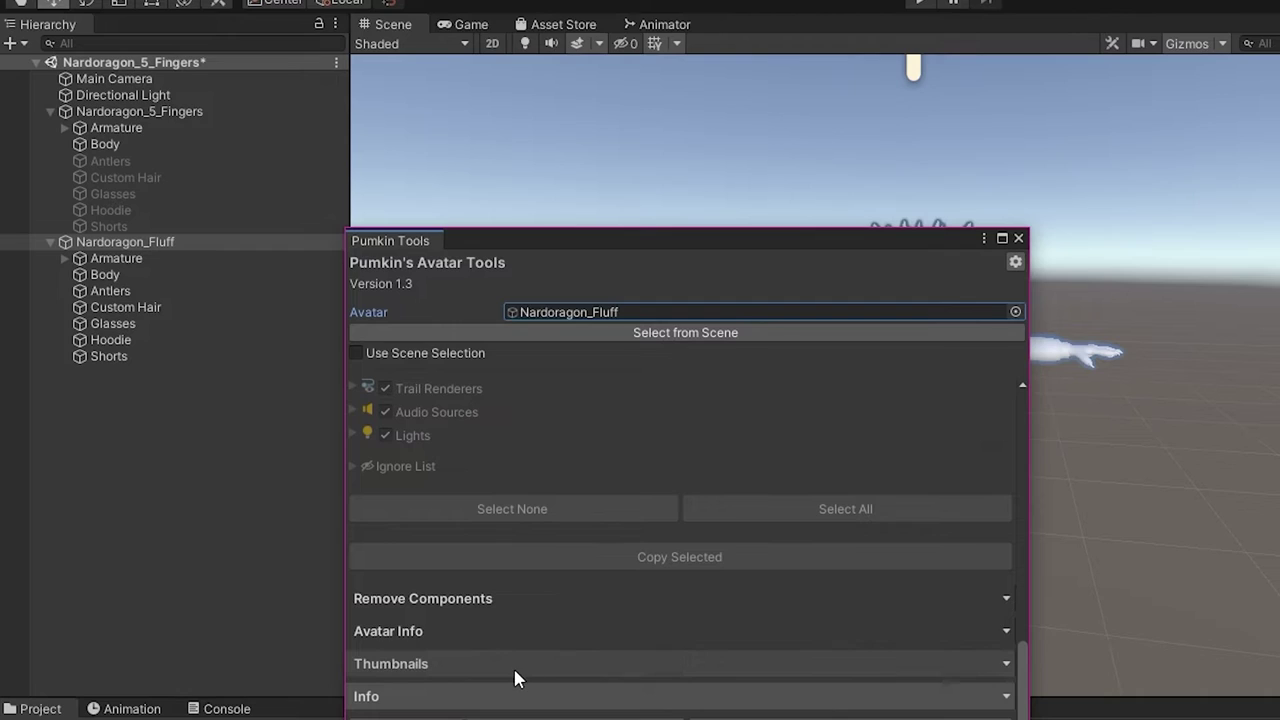
scroll(447, 570, up, 10)
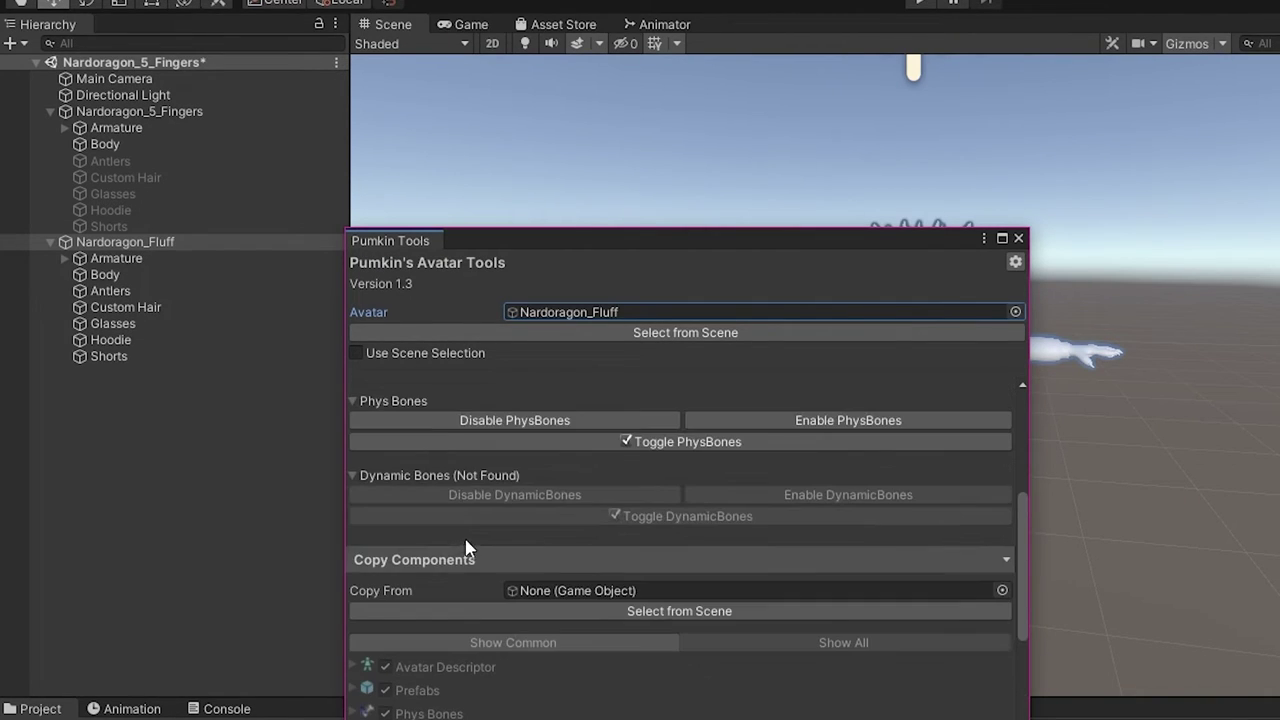
scroll(691, 471, up, 5)
scroll(563, 571, down, 5)
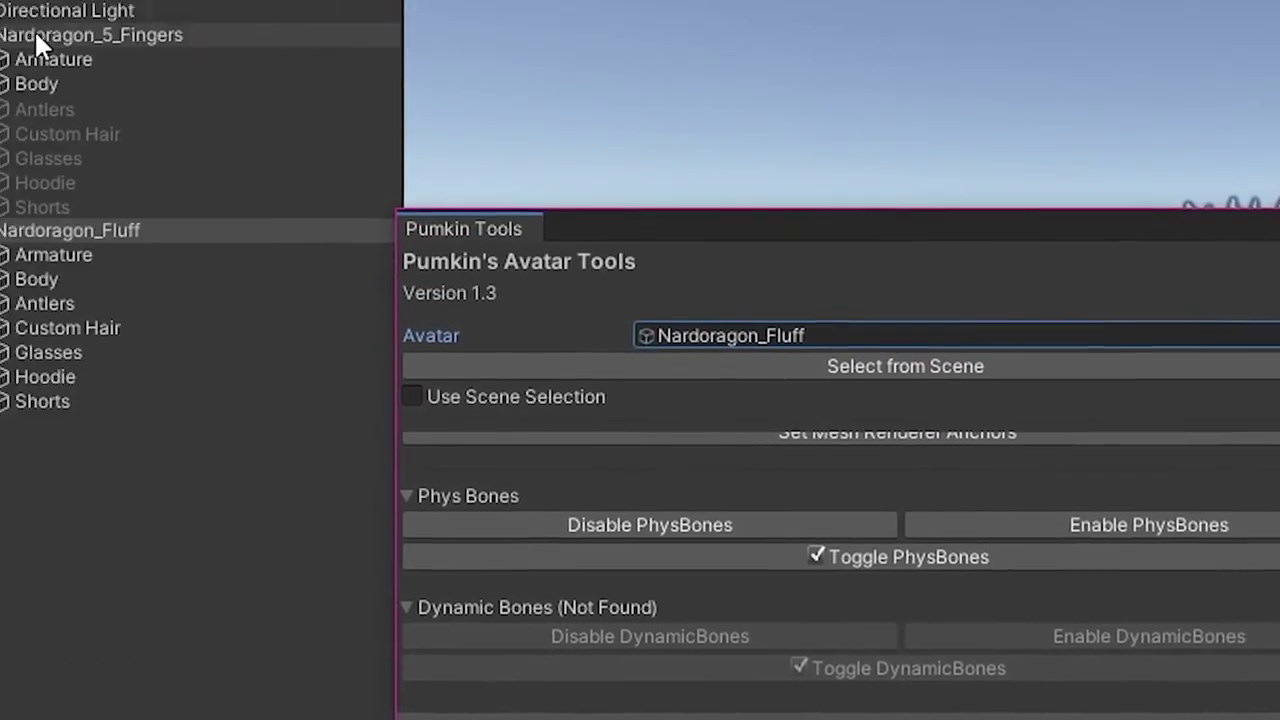
click(38, 36)
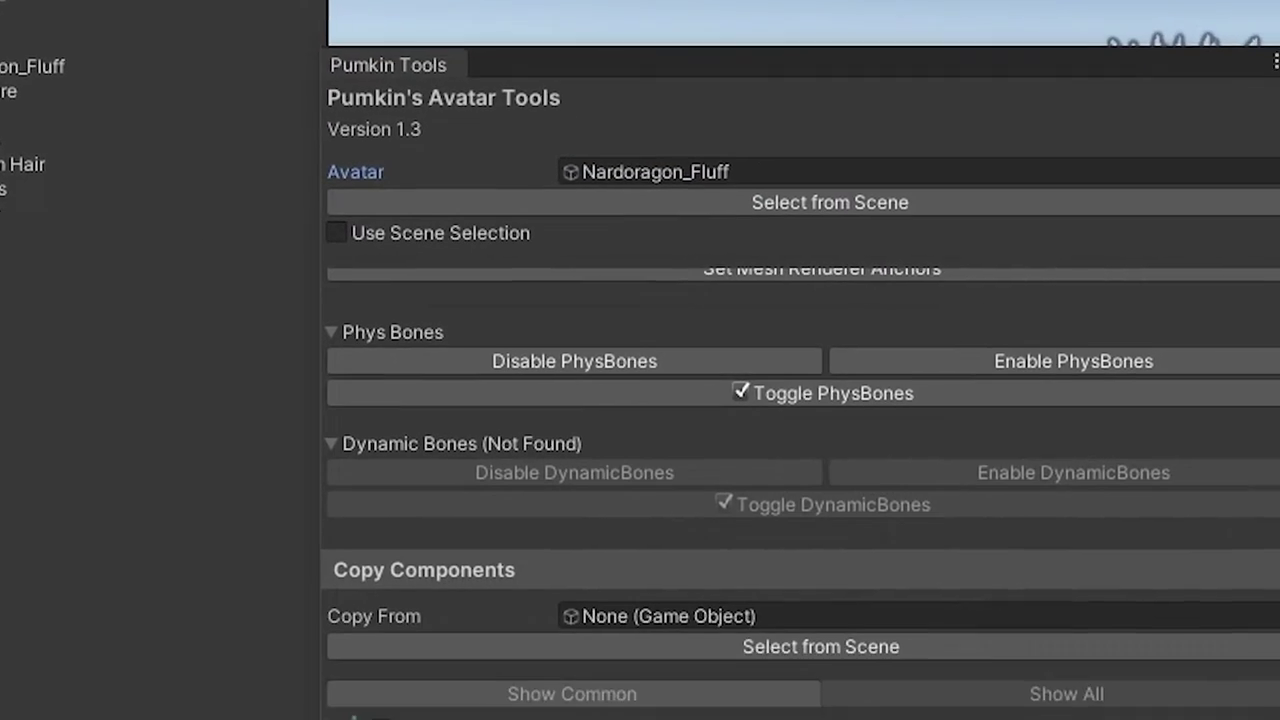
drag(38, 36, 603, 621)
scroll(357, 544, down, 1)
scroll(360, 556, down, 3)
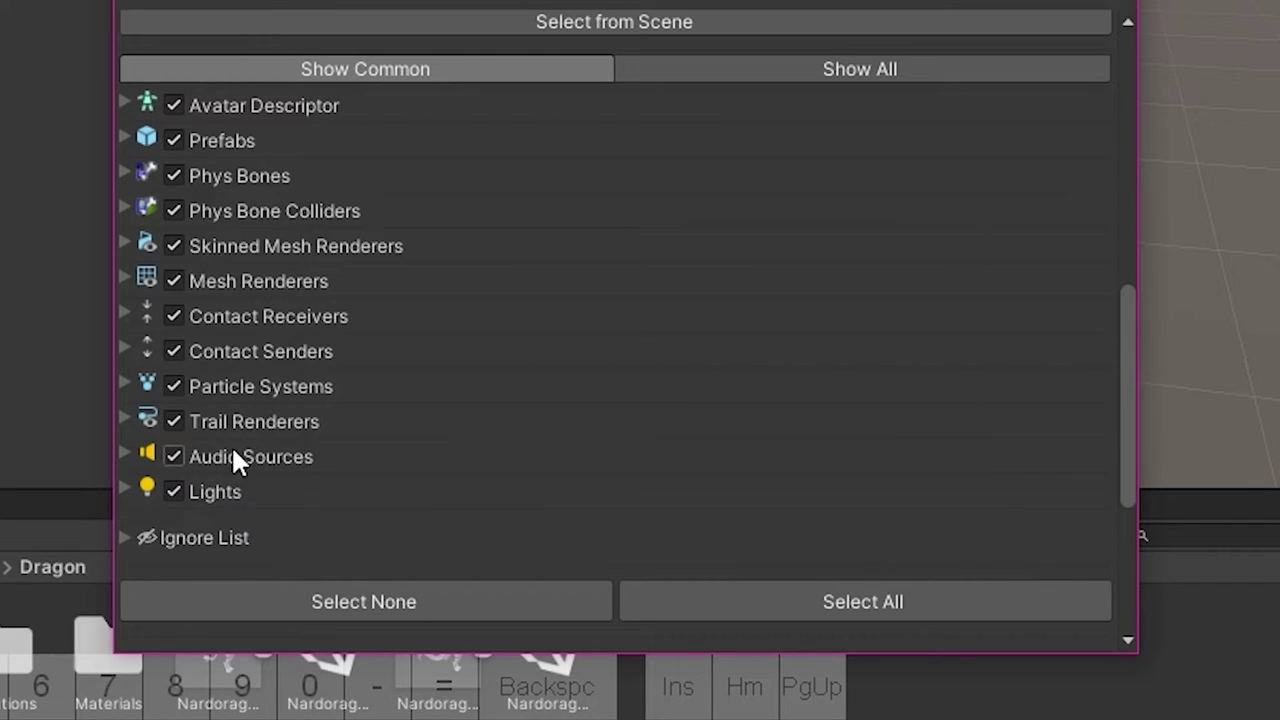
scroll(556, 277, down, 2)
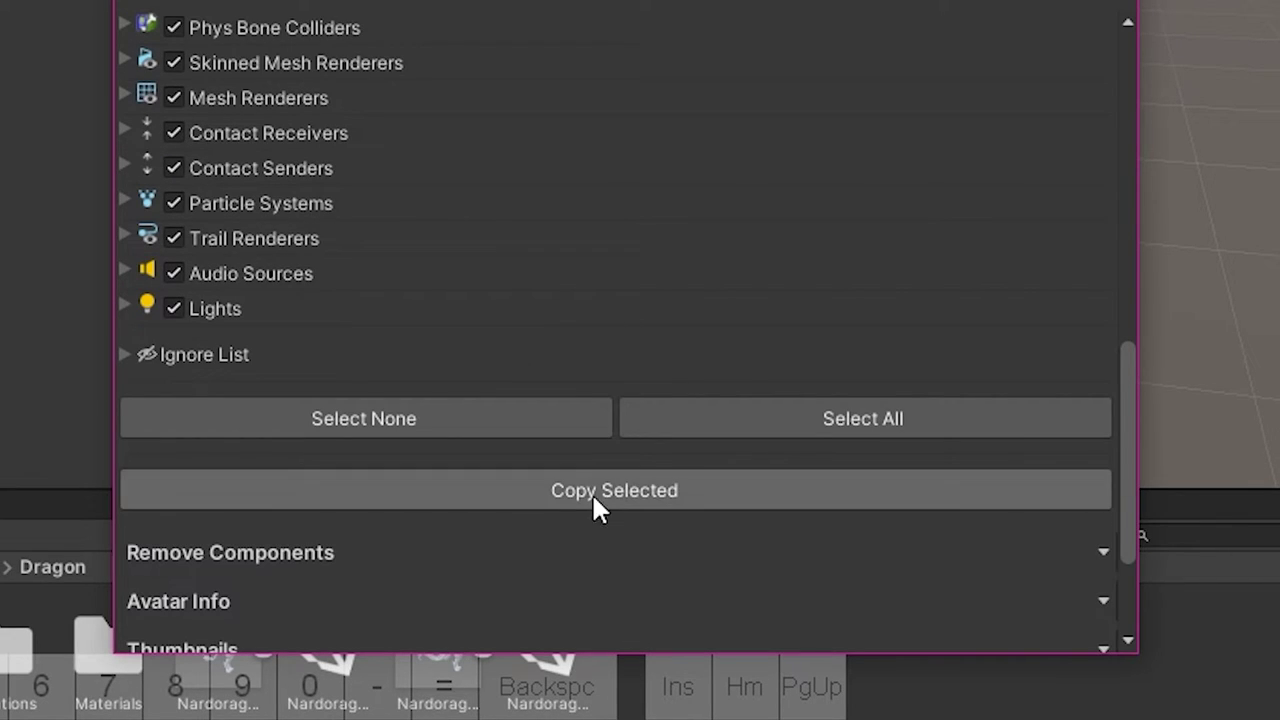
click(594, 490)
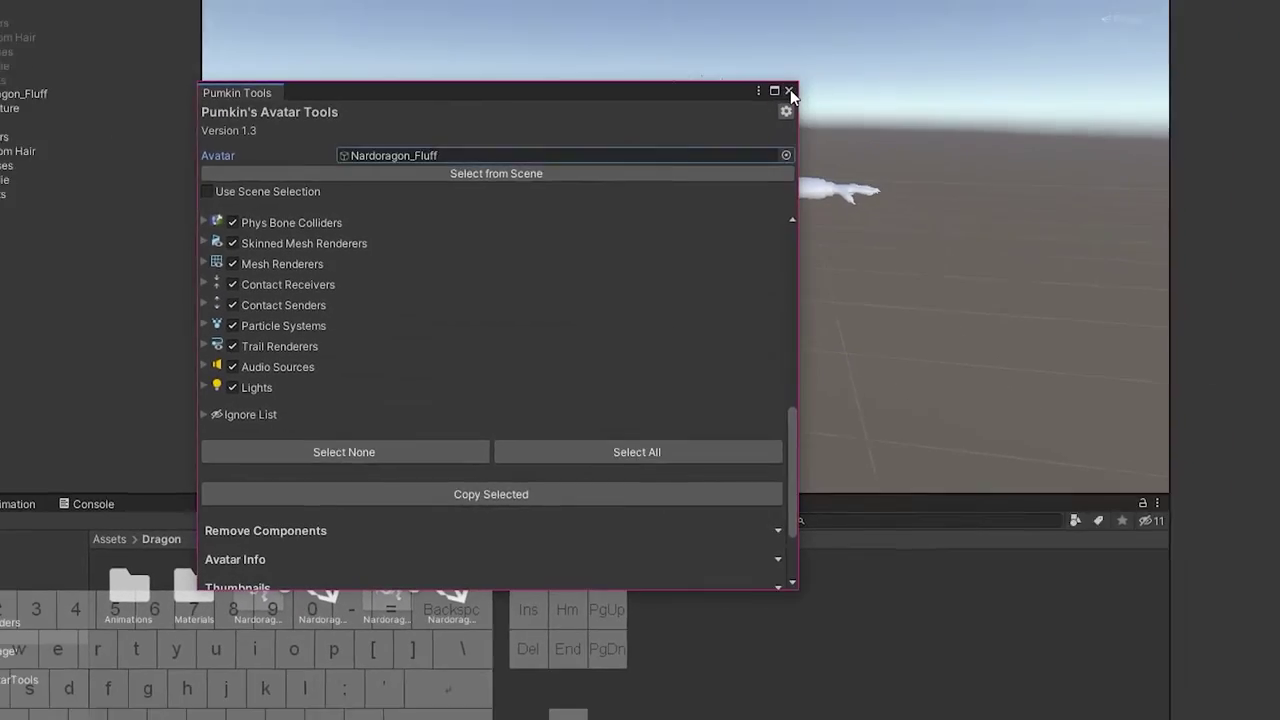
click(791, 93)
Check the copied VRC Avatar Descriptor settings on Nardoragon_Fluff and the Phys Bone components on its Armature.
key(w)
key(a)
right_drag(696, 211, 808, 210)
alt+drag(808, 211, 808, 214)
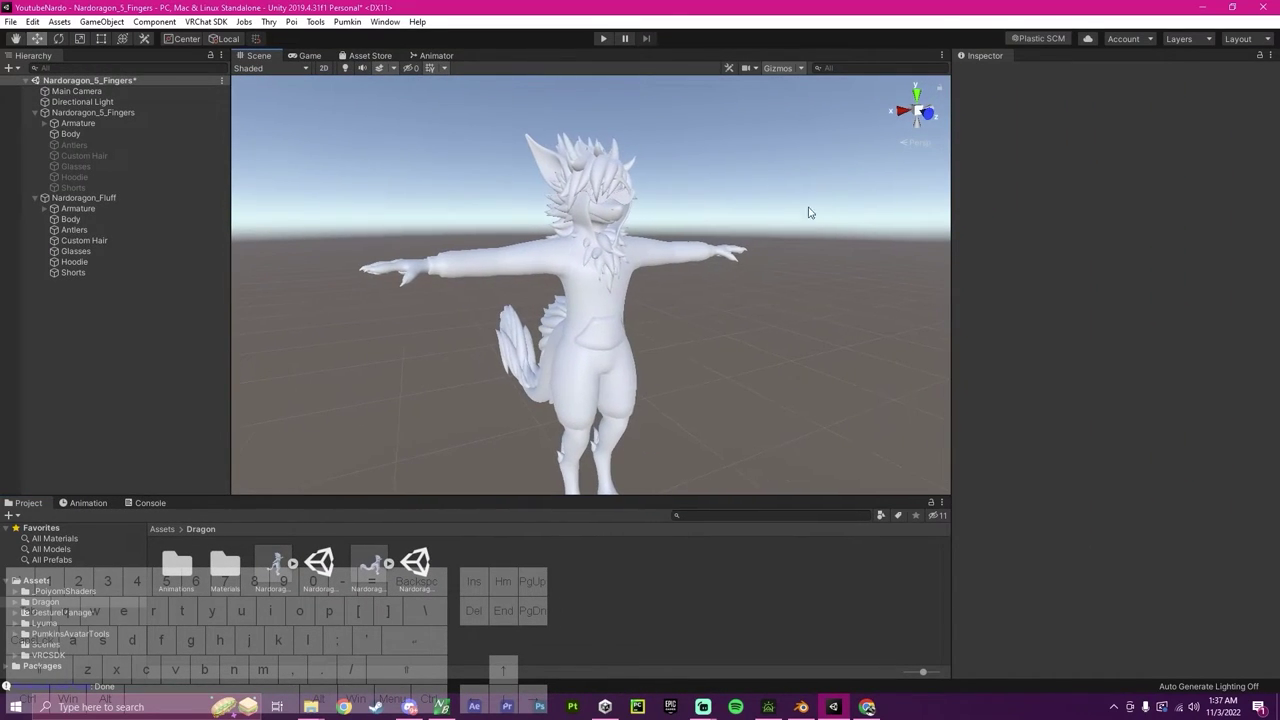
click(95, 198)
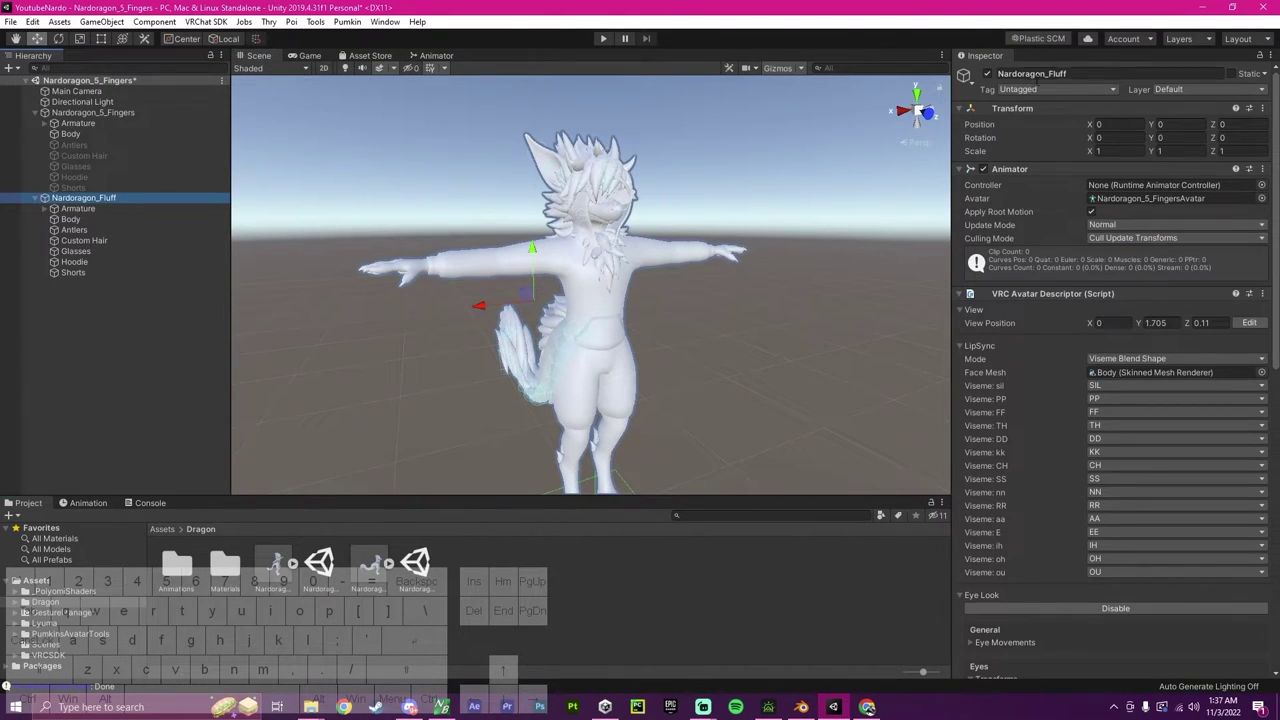
scroll(1066, 321, down, 6)
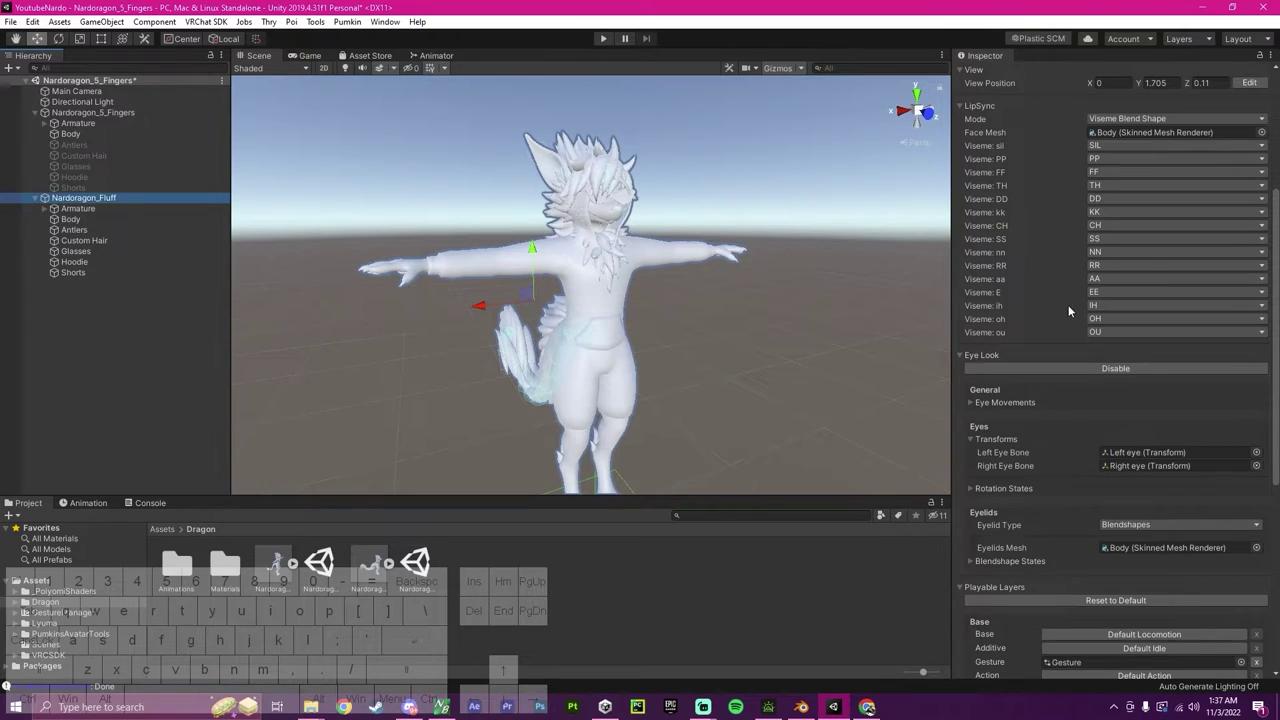
scroll(1068, 305, down, 9)
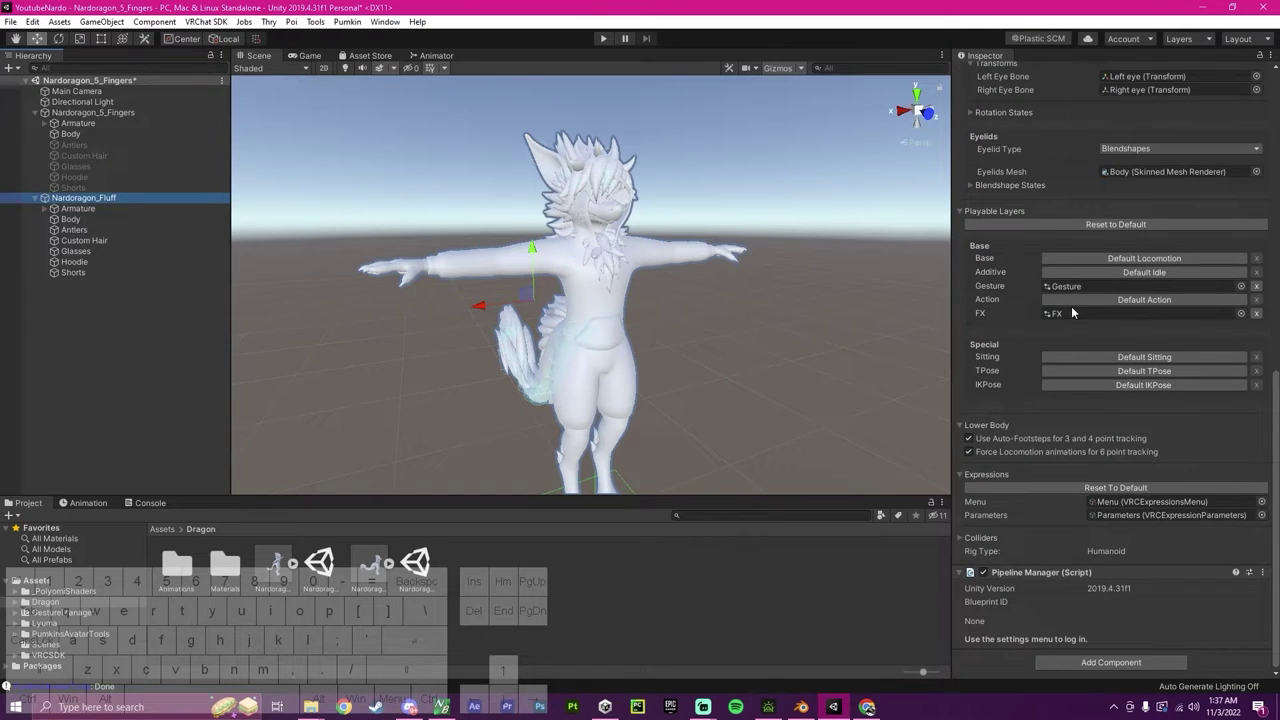
click(105, 216)
click(77, 209)
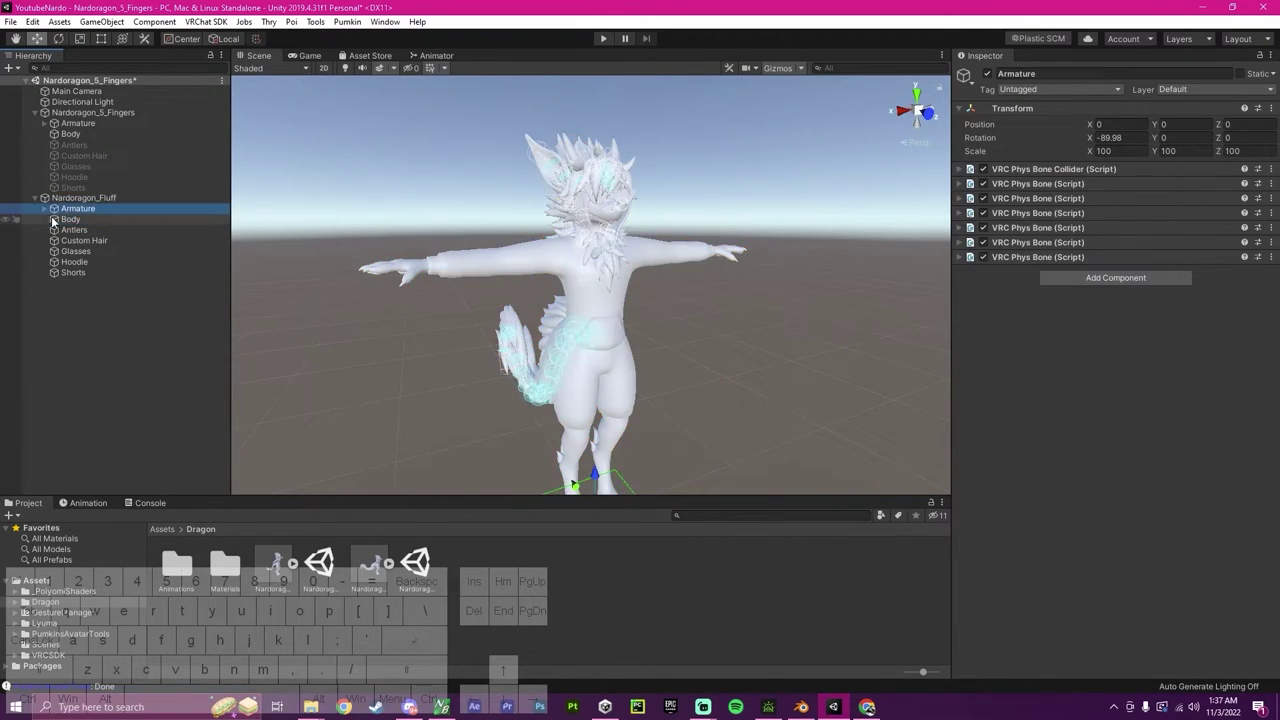
click(46, 209)
click(46, 209)
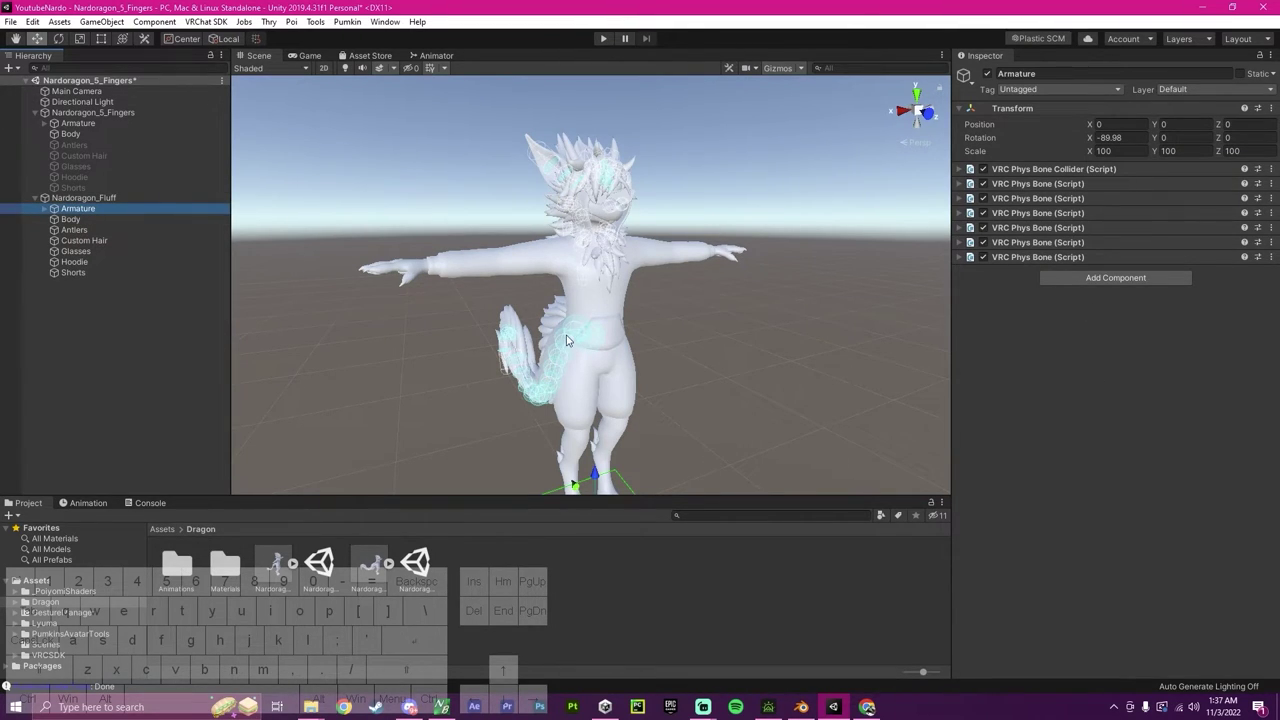
Open the Dragon Materials folder and apply the Glasses material to Nardoragon_Fluff's glasses.
key(a)
right_drag(621, 361, 736, 344)
click(728, 342)
key(d)
double_click(222, 566)
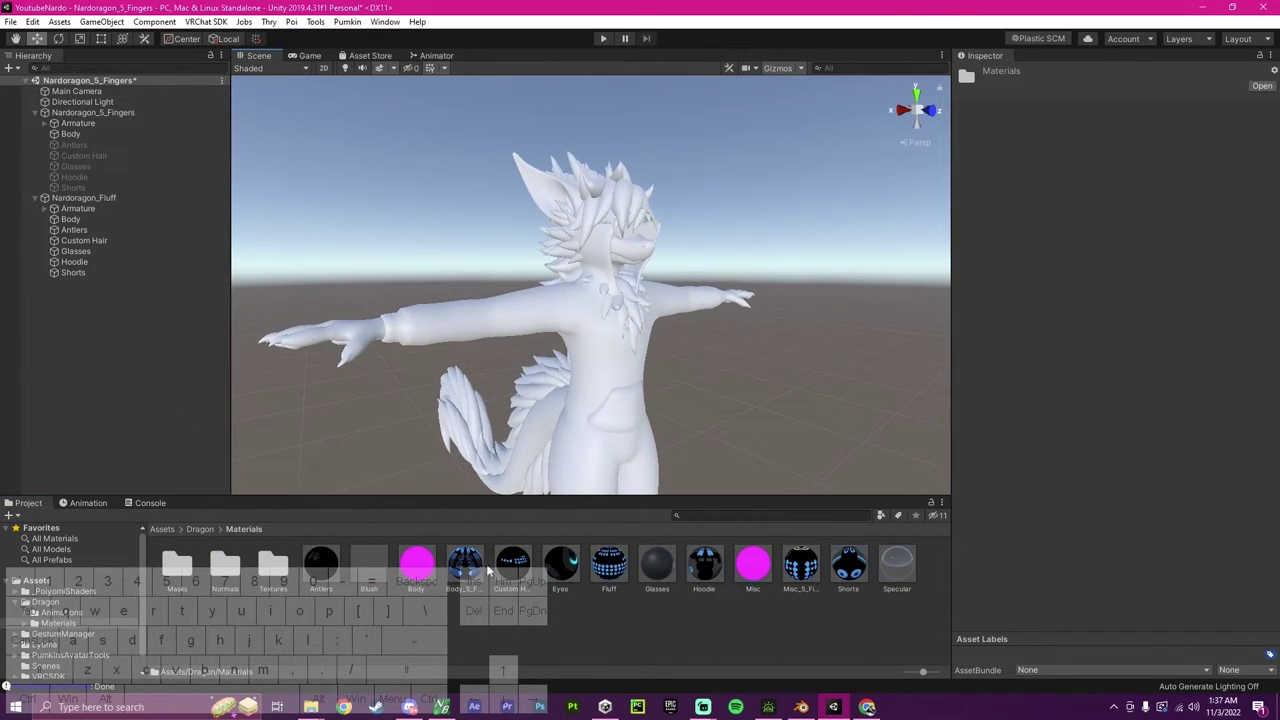
right_drag(800, 429, 730, 402)
key(w)
key(w)
drag(657, 566, 603, 319)
Apply the Hoodie material to Nardoragon_Fluff's hoodie.
key(w)
right_drag(704, 390, 720, 240)
click(748, 369)
click(767, 370)
key(w)
click(560, 465)
key(s)
drag(705, 565, 590, 320)
Apply the Fluff material to the fluff on Nardoragon_Fluff's body.
key(w)
key(d)
right_drag(700, 380, 680, 330)
key(f)
drag(610, 563, 572, 337)
Apply the Custom Hair material to Nardoragon_Fluff's hair.
right_drag(572, 337, 640, 400)
click(755, 355)
drag(514, 575, 600, 310)
Assign the Eyes and Blush materials to the remaining Default-Material slots of Nardoragon_Fluff's Body.
right_drag(600, 310, 620, 330)
click(622, 292)
scroll(1011, 490, down, 5)
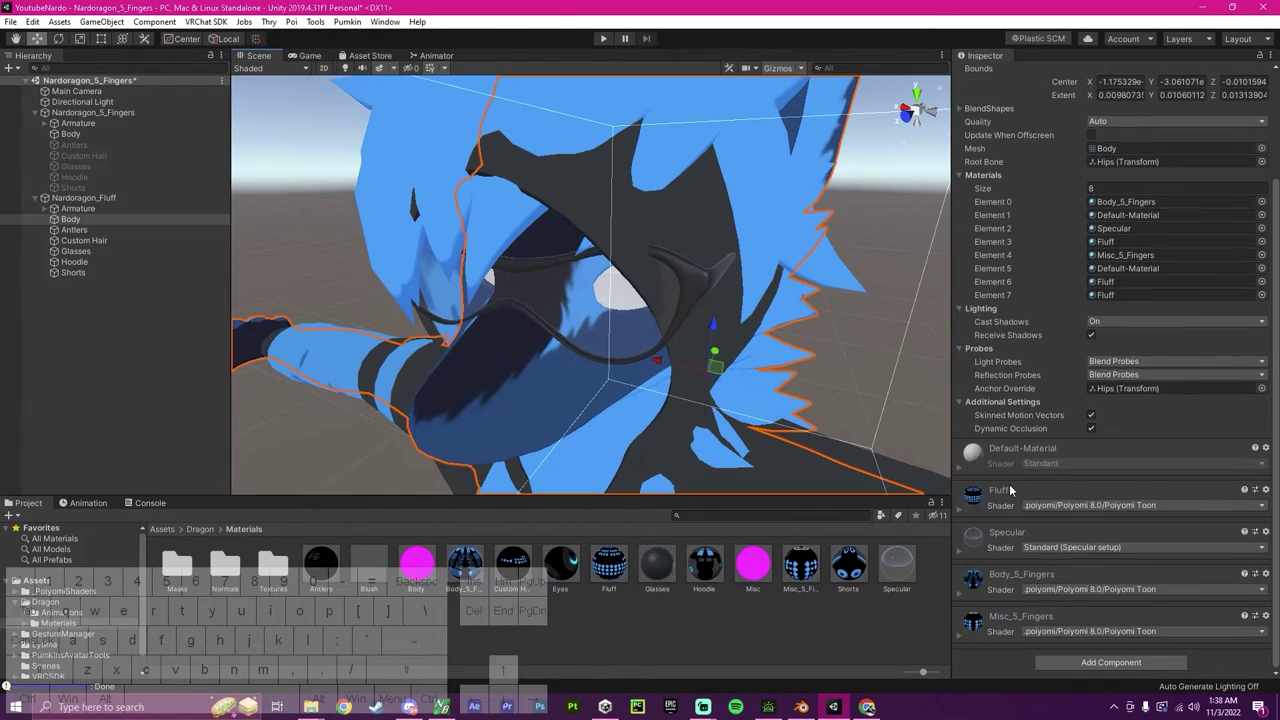
drag(547, 563, 1128, 270)
drag(369, 565, 1107, 243)
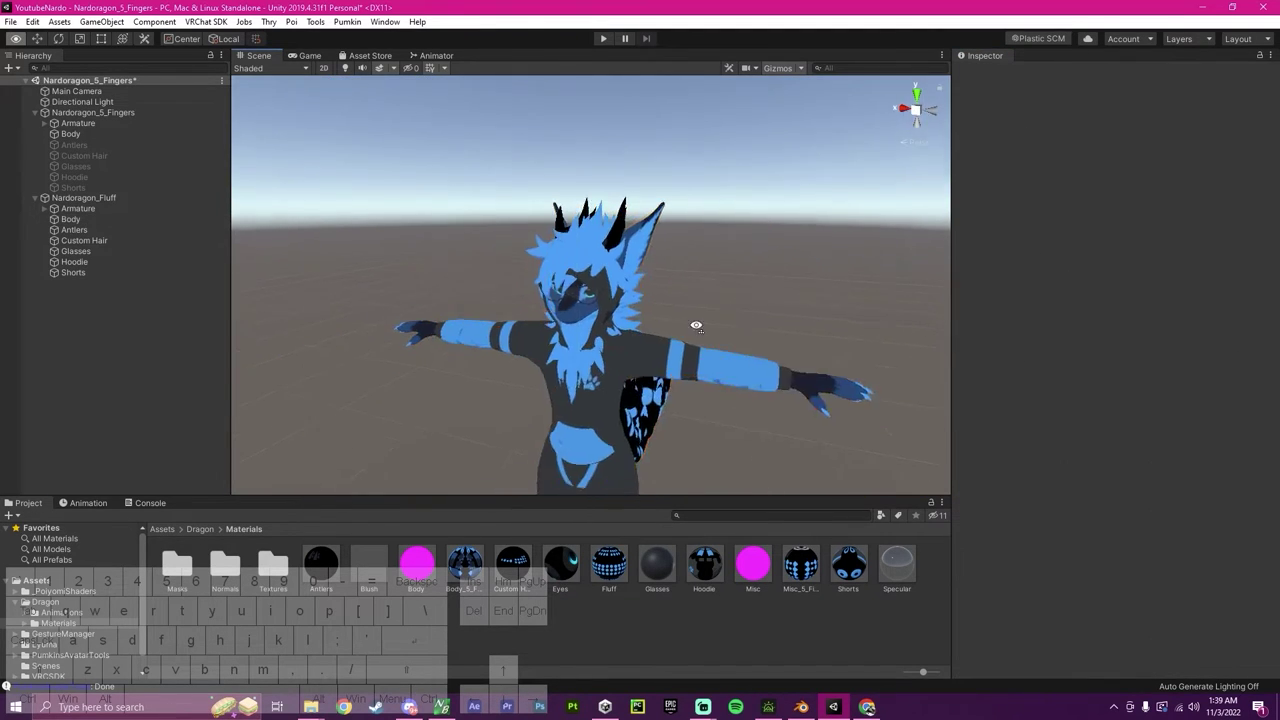
Check the applied materials on the whole avatar from several angles.
right_drag(700, 300, 691, 190)
scroll(689, 211, down, 5)
key(w)
right_drag(680, 235, 806, 307)
key(d)
key(a)
click(533, 320)
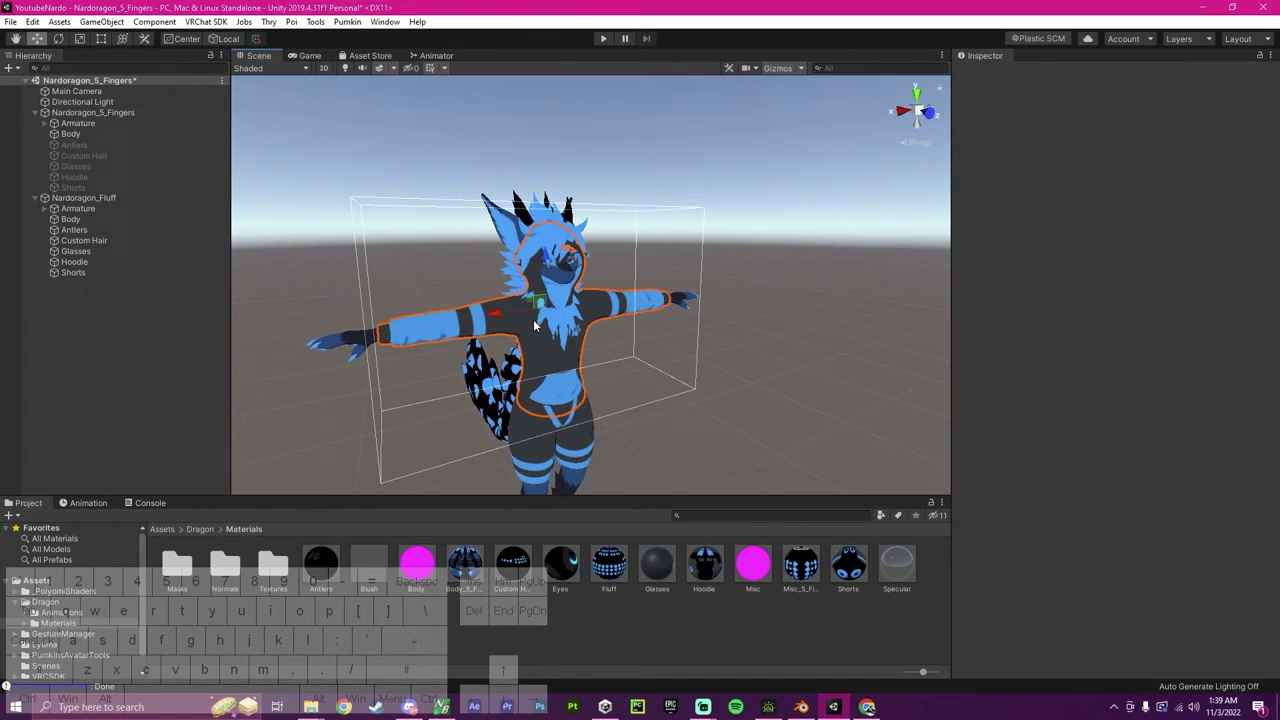
click(549, 222)
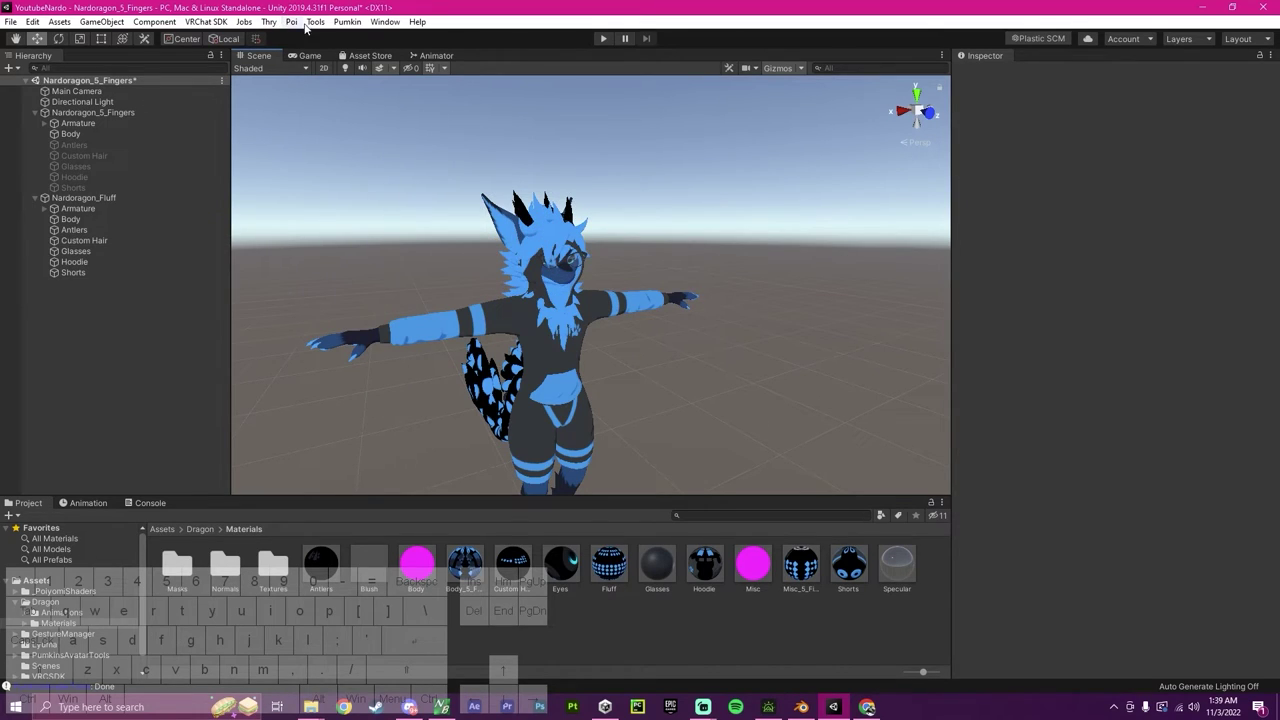
Enable the Avatars 3.0 Emulator and place its control object directly above Nardoragon_Fluff in the hierarchy.
click(314, 22)
click(372, 56)
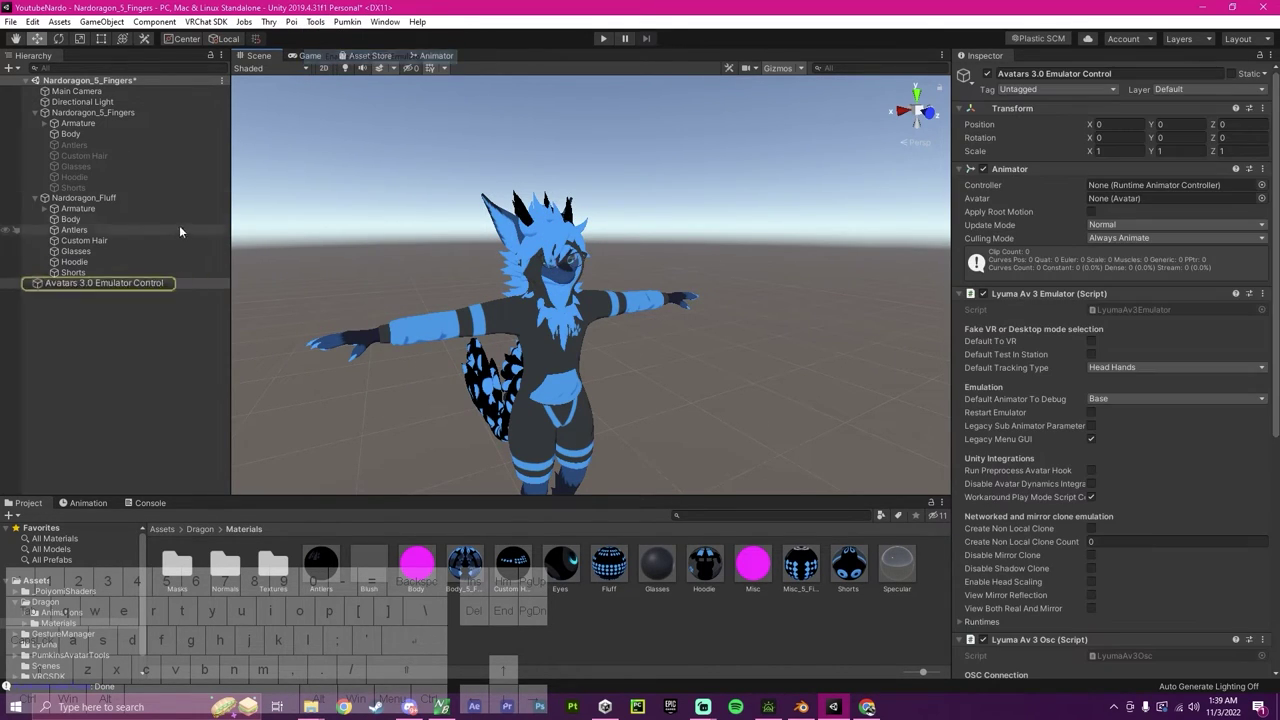
drag(85, 188, 46, 199)
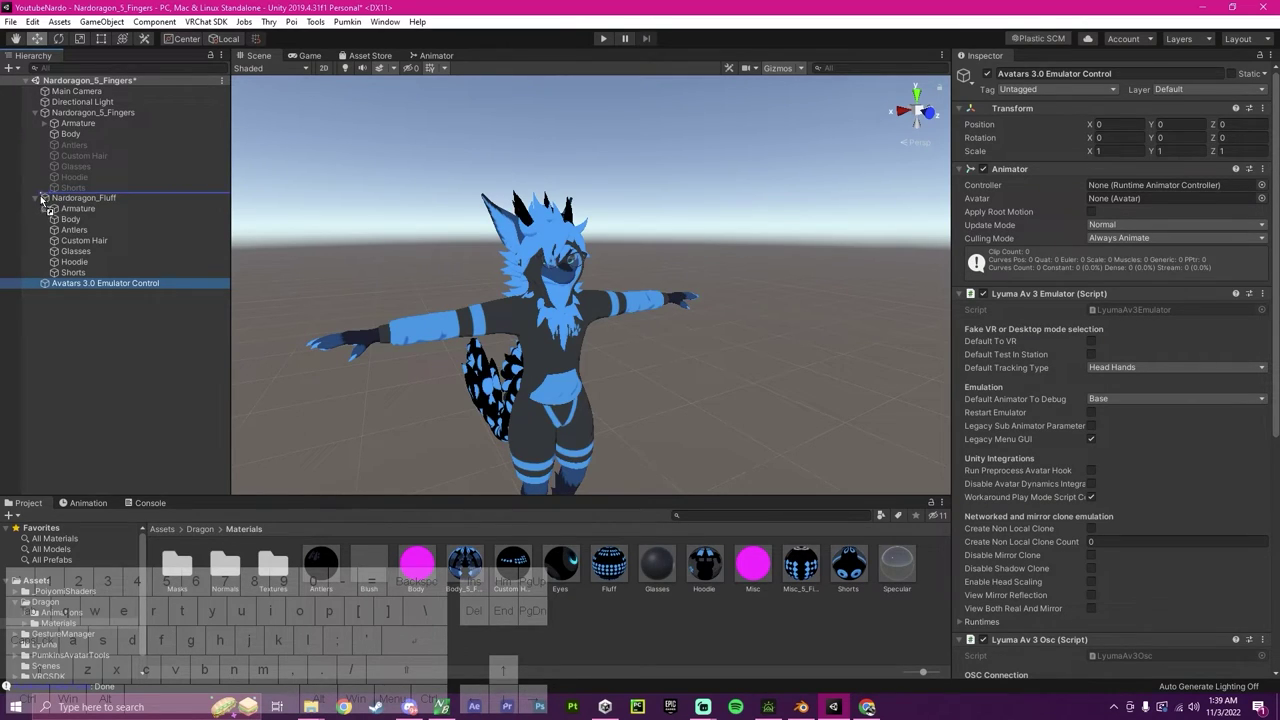
Enter Play mode and move Nardoragon_Fluff around the scene to test its tail physics.
click(601, 40)
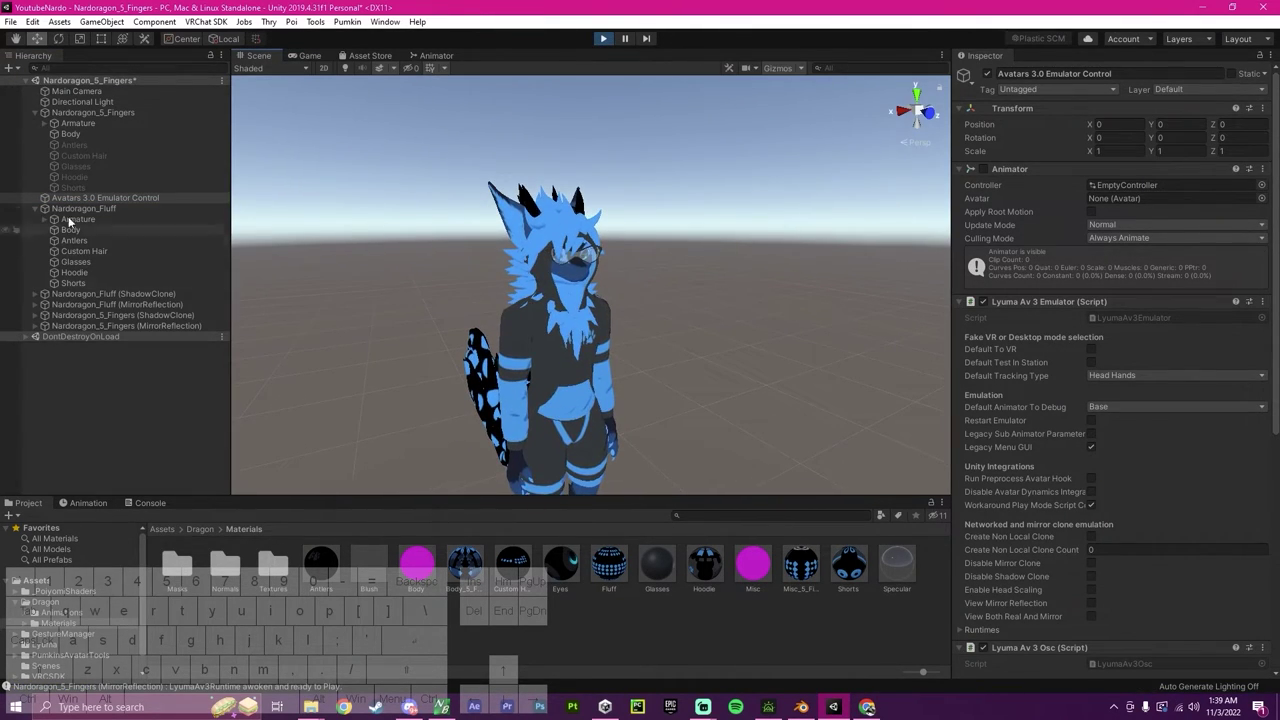
click(75, 209)
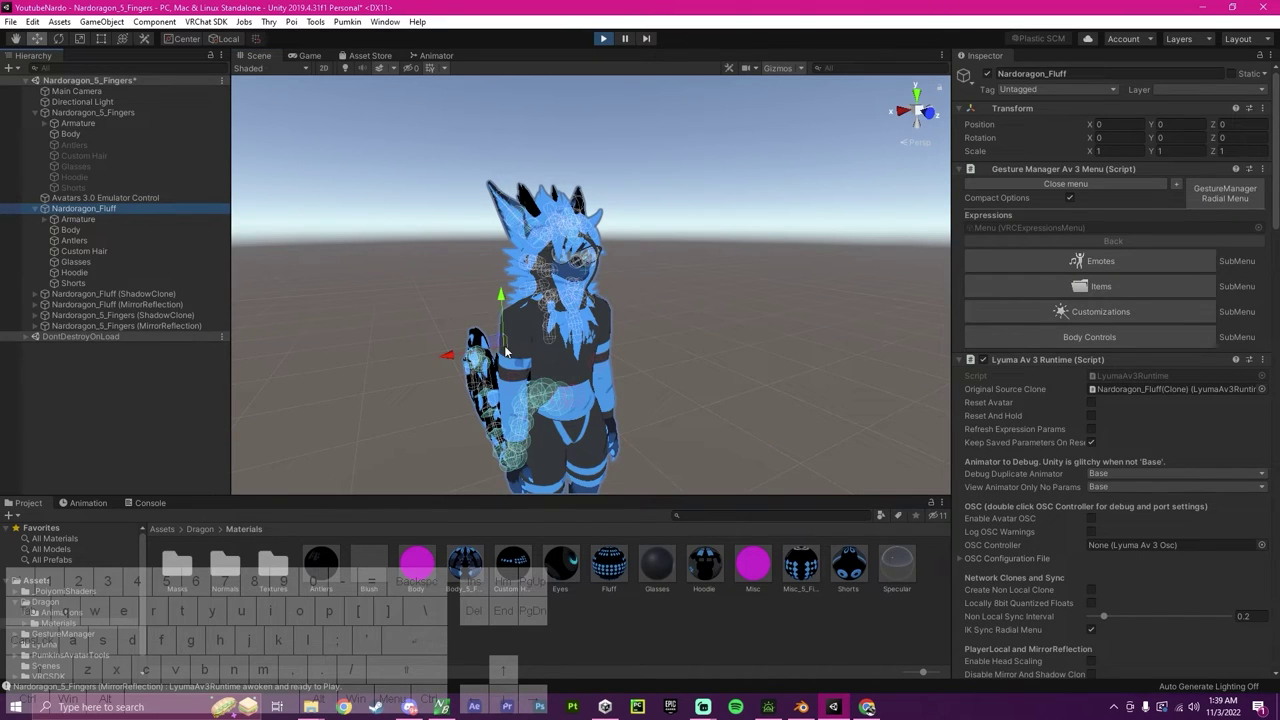
drag(505, 350, 572, 287)
key(a)
right_drag(572, 287, 686, 287)
key(s)
key(d)
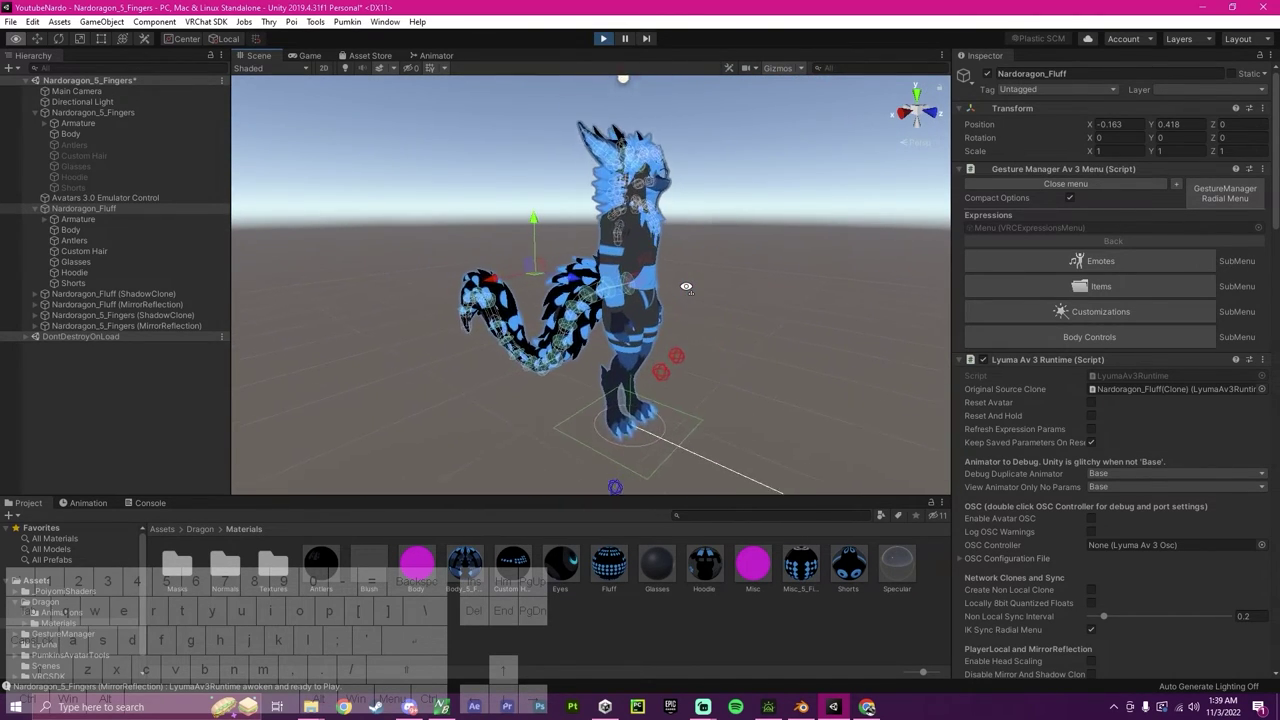
drag(533, 262, 585, 281)
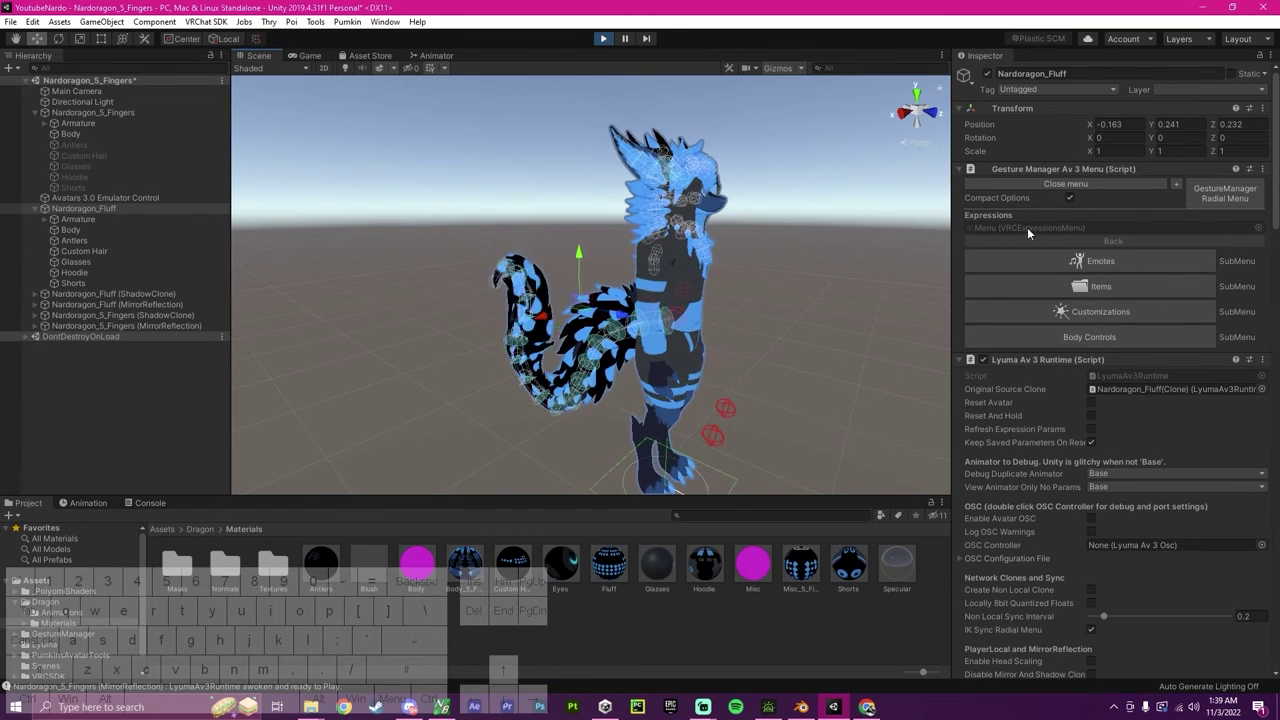
Test Tail Wag from Body Controls in the GestureManager radial menu, and exit Play mode.
click(1202, 196)
click(1071, 366)
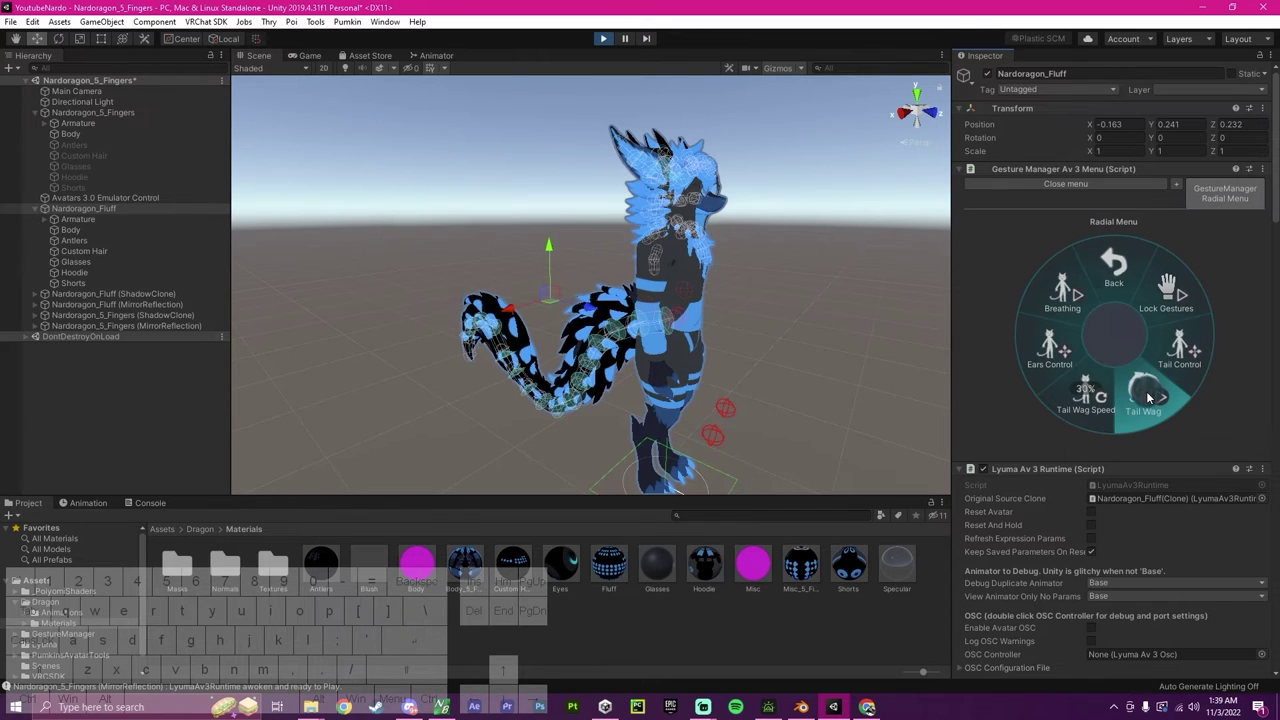
key(a)
key(w)
right_drag(810, 388, 780, 400)
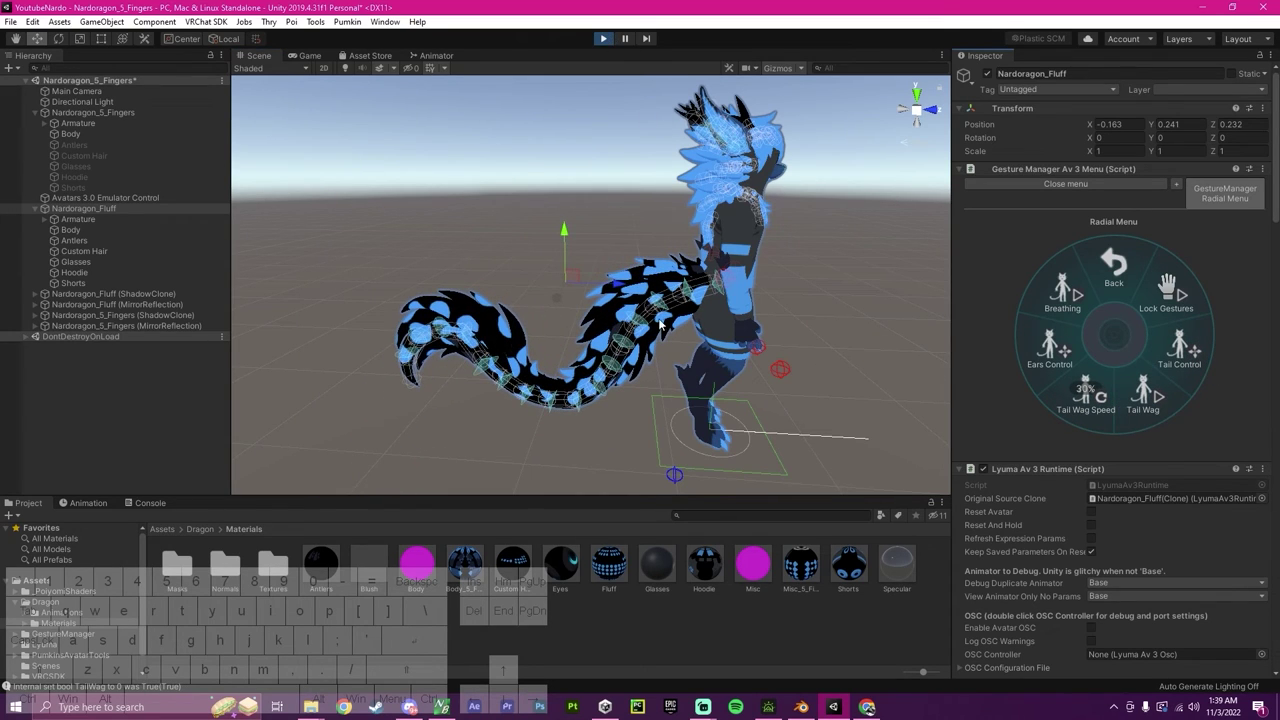
click(610, 39)
Examine the finished fluffy-tailed avatar from different angles in the scene.
key(w)
right_drag(823, 286, 926, 351)
key(s)
click(738, 356)
key(s)
key(w)
key(d)
key(d)
key(w)
key(s)
key(a)
key(w)
key(w)
key(a)
key(s)
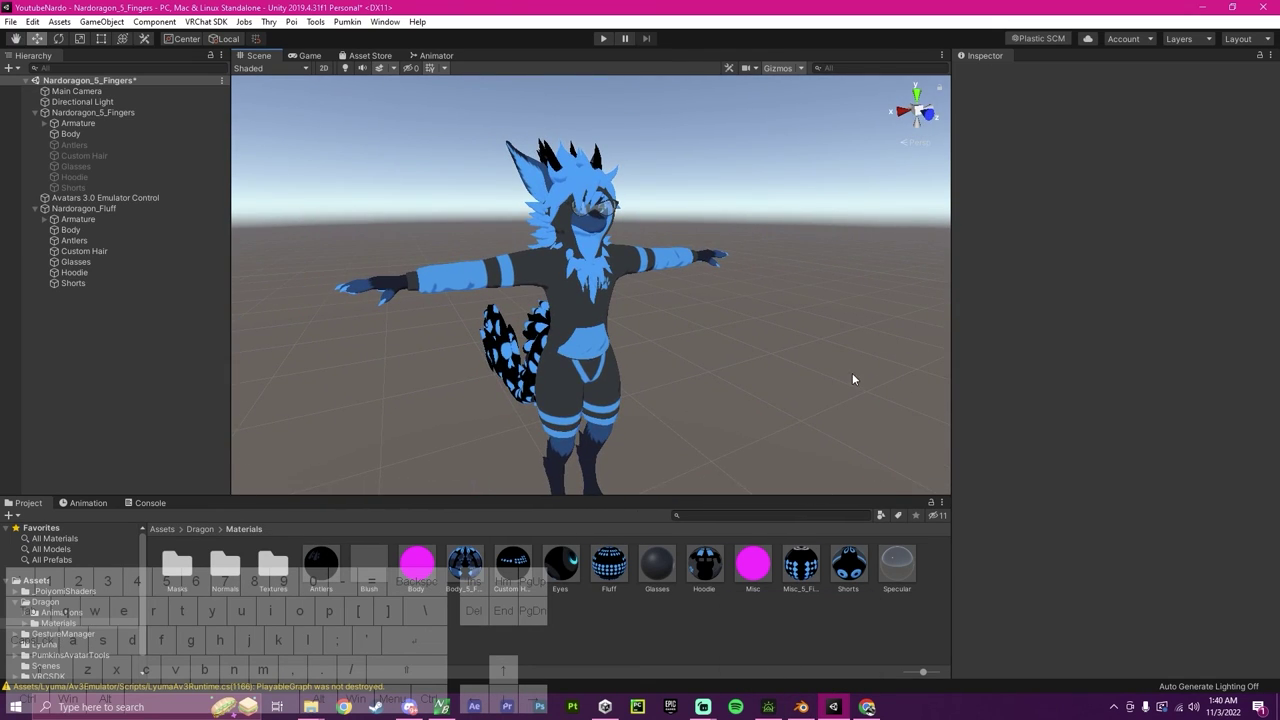